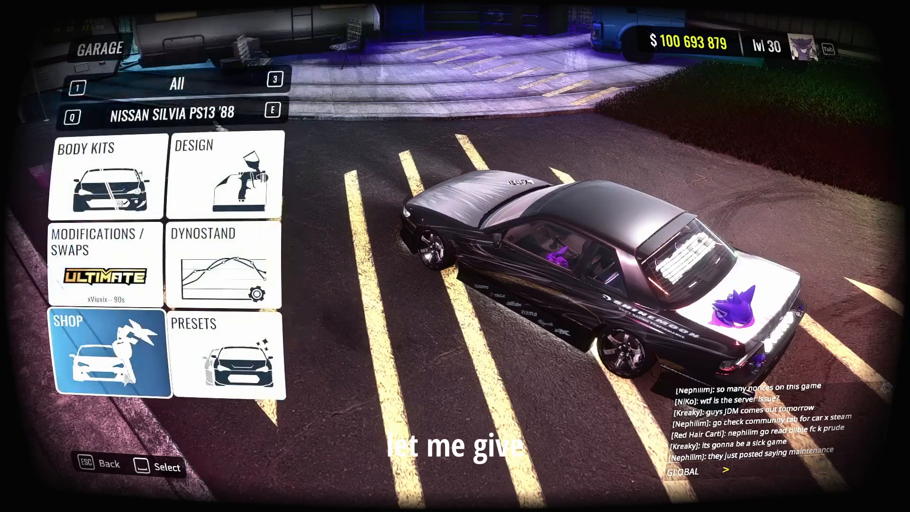
# Switch the garage car to the Toyota Cresta '96 from the shop's favorites and examine the objects mounted on it.
pyautogui.click(142, 341)
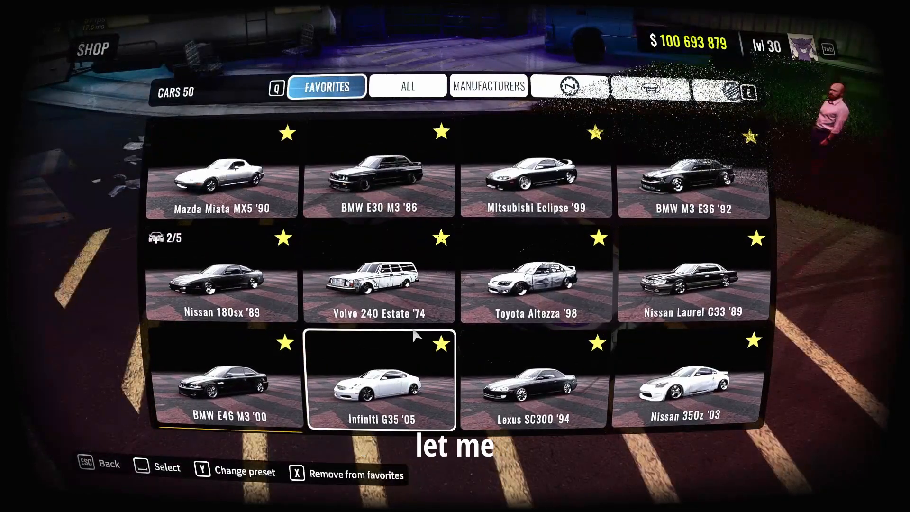
pyautogui.scroll(-1, 521, 344)
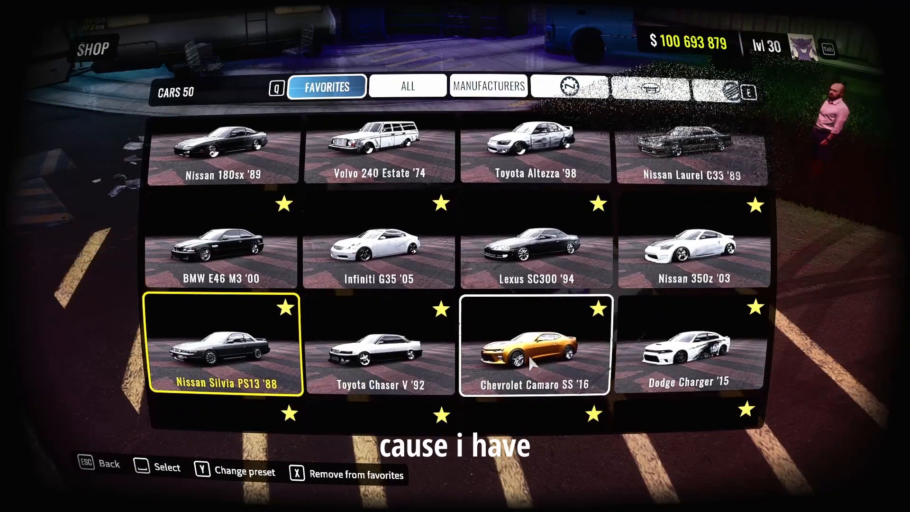
pyautogui.scroll(-1, 528, 355)
pyautogui.scroll(-3, 526, 367)
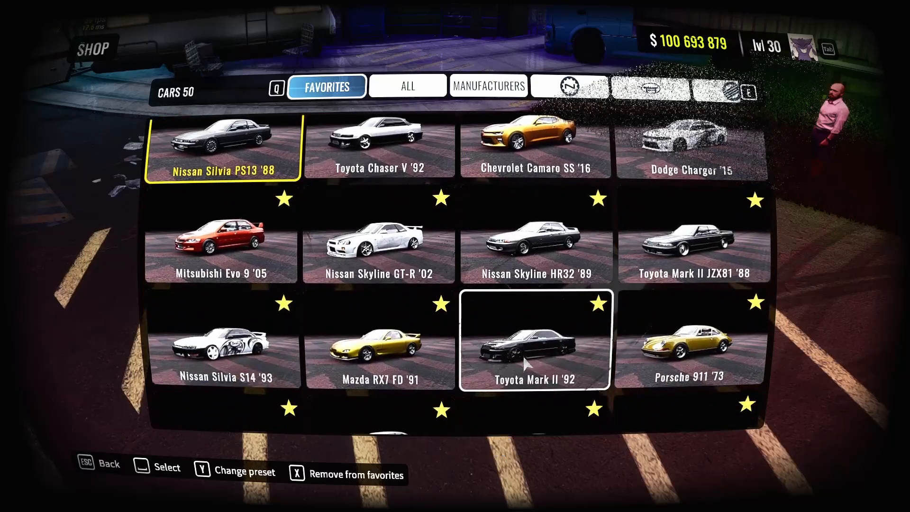
pyautogui.scroll(-1, 504, 334)
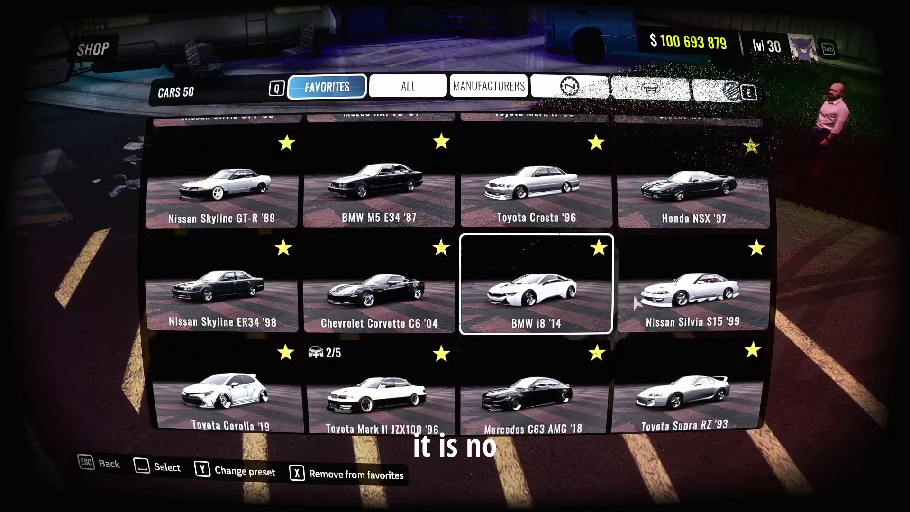
pyautogui.scroll(-3, 453, 393)
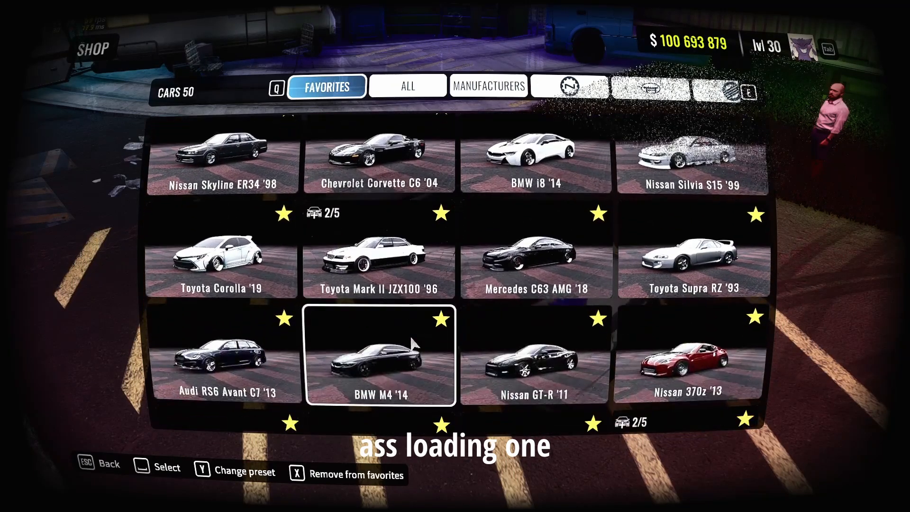
pyautogui.scroll(5, 414, 345)
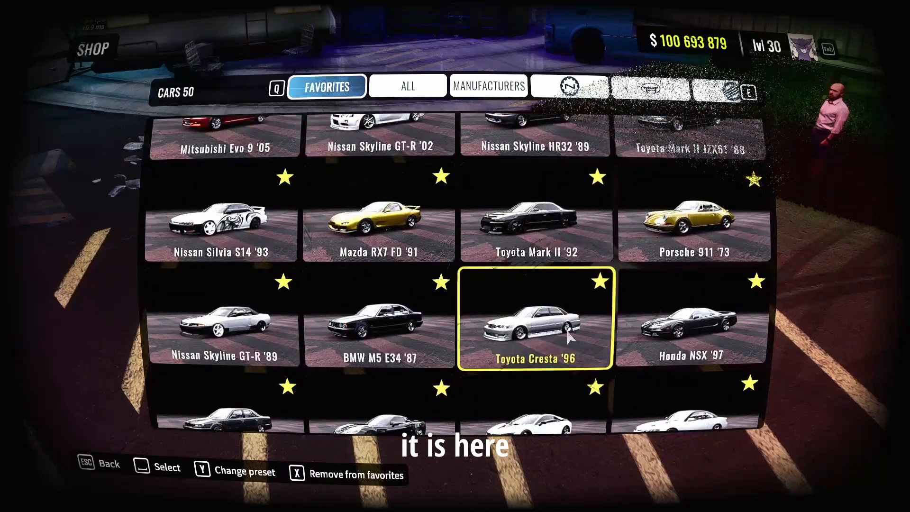
pyautogui.click(569, 335)
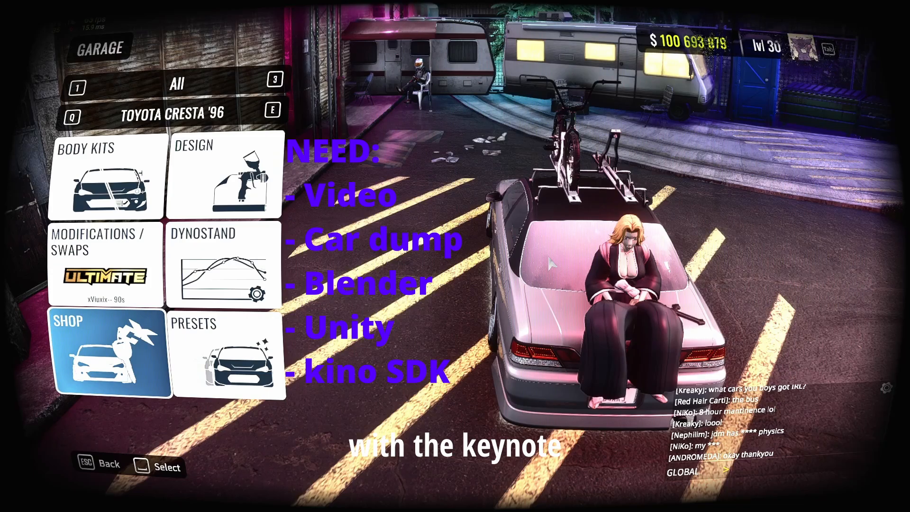
pyautogui.moveTo(646, 208); pyautogui.dragTo(557, 336)
pyautogui.scroll(5, 477, 364)
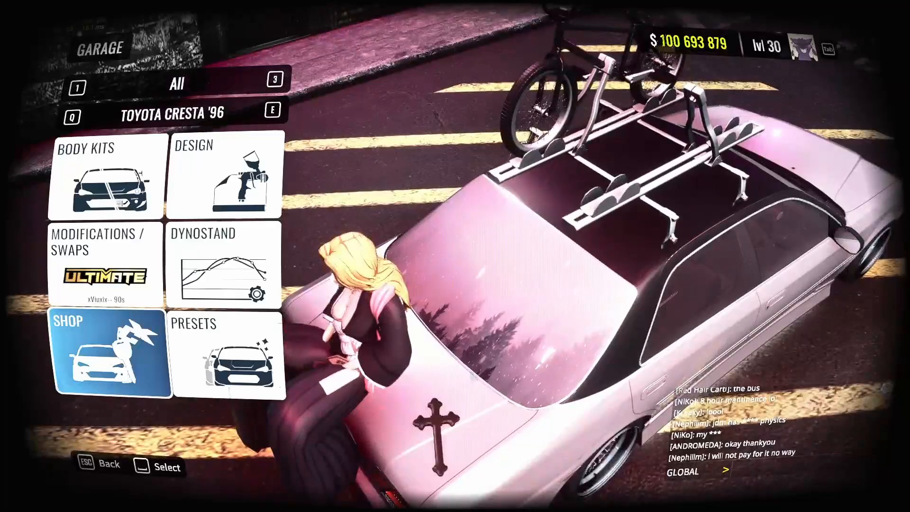
# Switch the garage car to the Nissan Silvia PS13 '88 from the shop's favorites.
pyautogui.click(144, 348)
pyautogui.scroll(4, 339, 309)
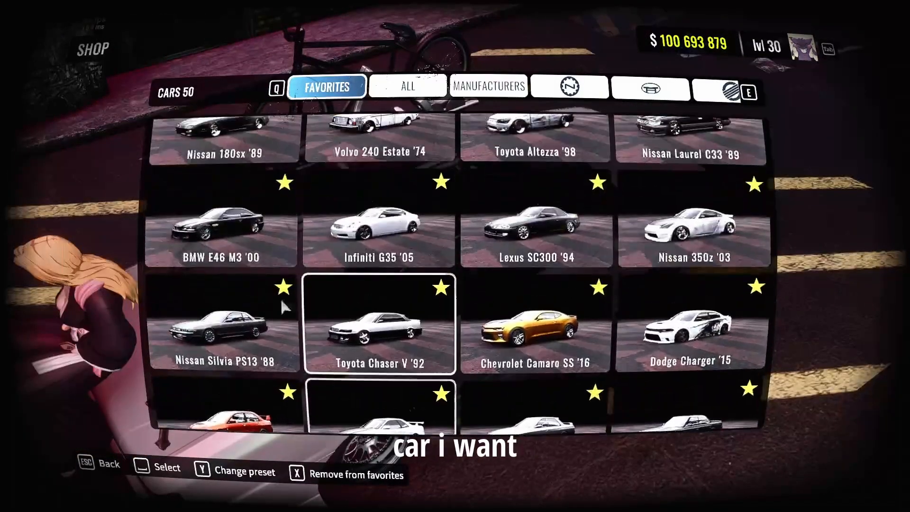
pyautogui.click(239, 353)
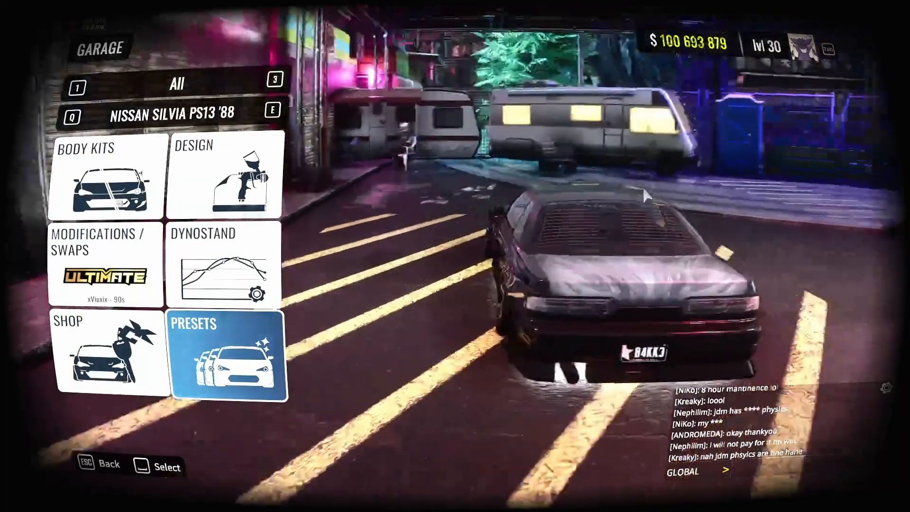
# Leave the garage, bring up the Kino mod overlay over the main menu and return it to its module overview.
pyautogui.press('Escape')
pyautogui.press('Insert')
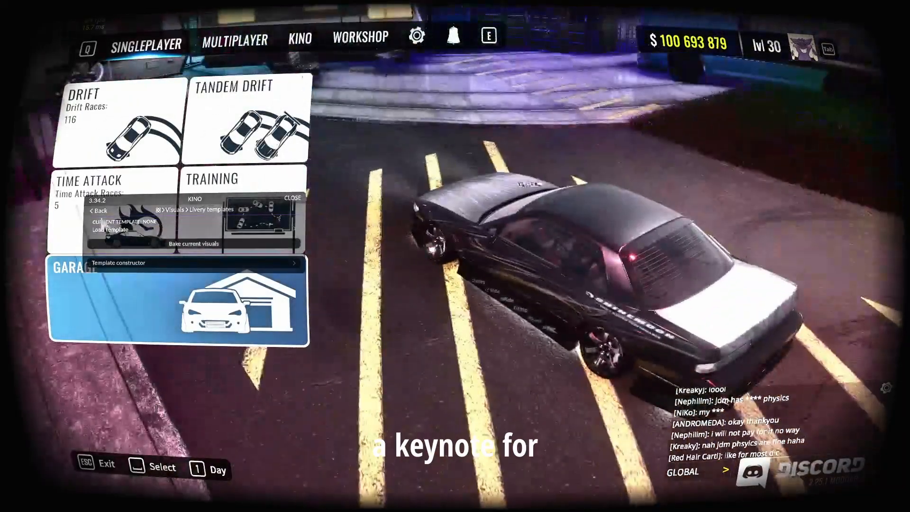
pyautogui.click(100, 210)
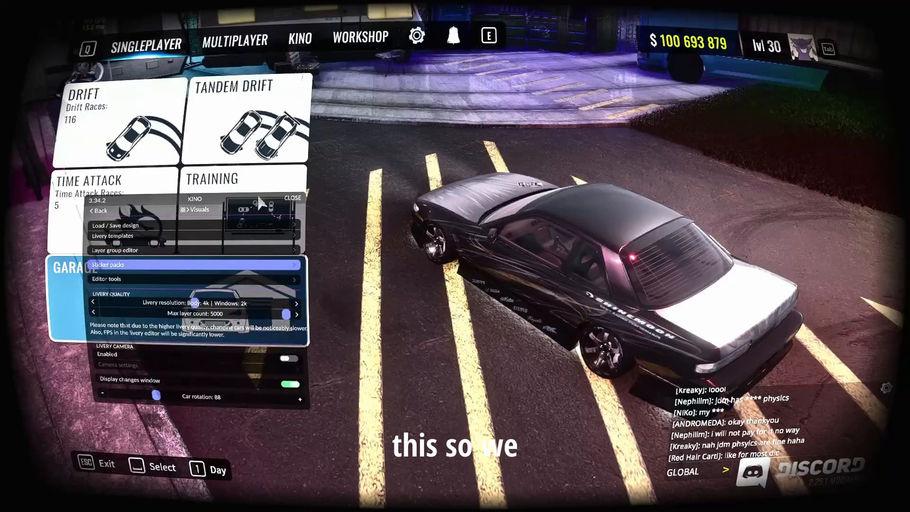
pyautogui.moveTo(207, 200); pyautogui.dragTo(330, 124)
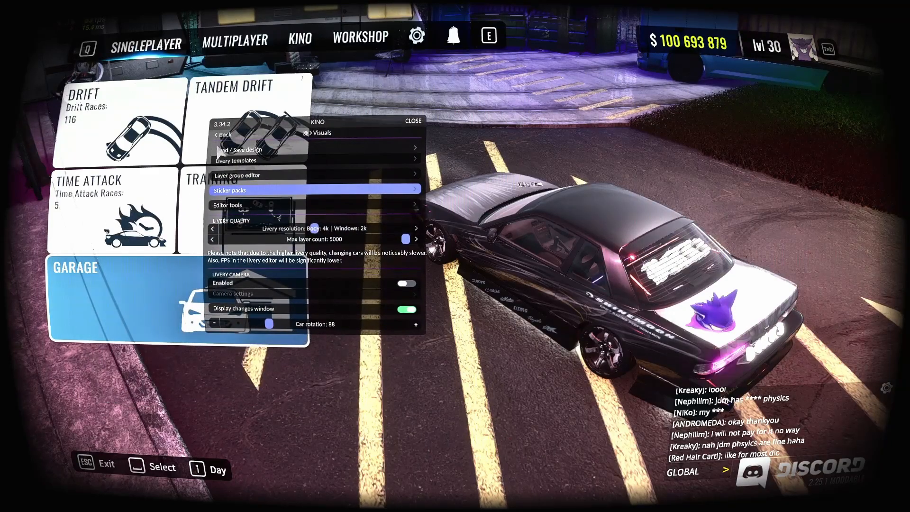
pyautogui.click(222, 135)
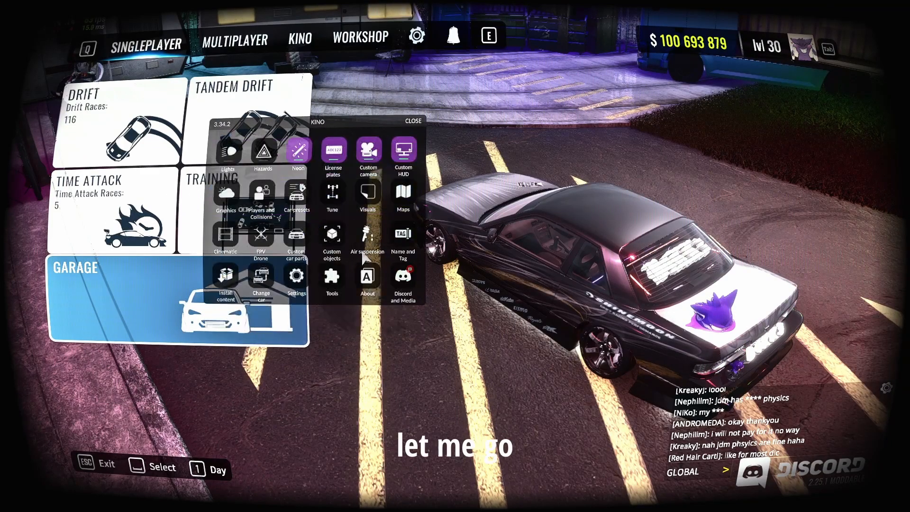
# Dump only the current car's model with Kino's car dumper, saving it as s13r_mesh.
pyautogui.click(333, 278)
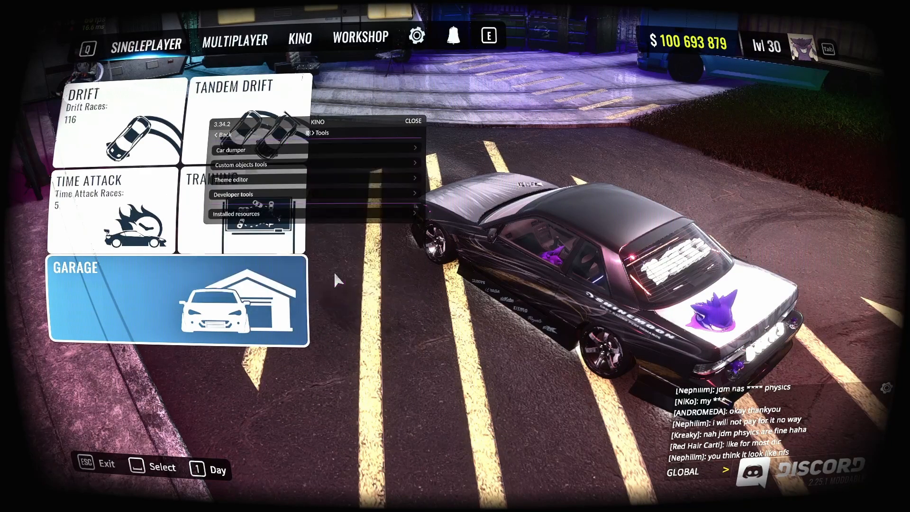
pyautogui.click(255, 151)
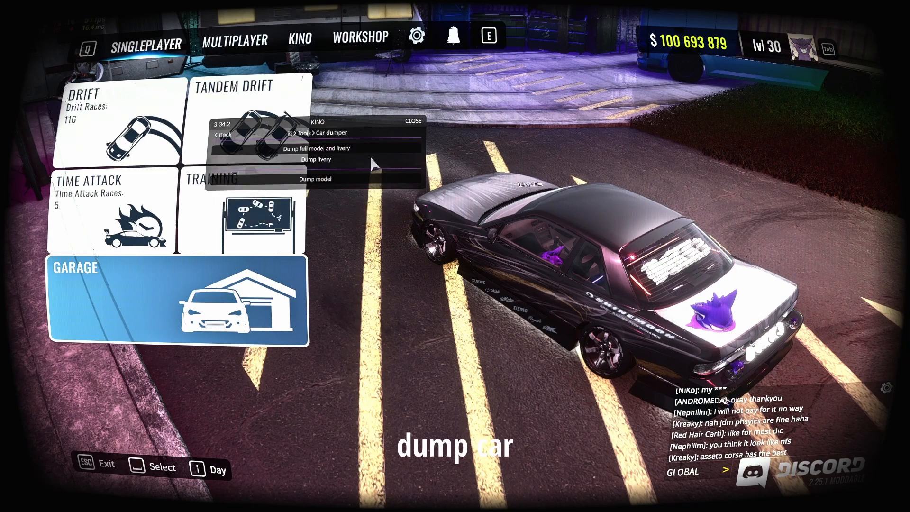
pyautogui.click(349, 179)
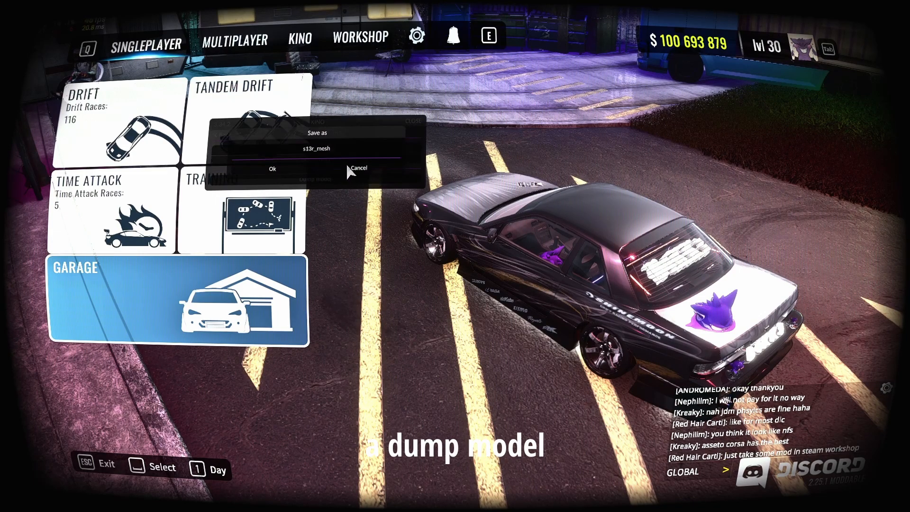
pyautogui.click(275, 169)
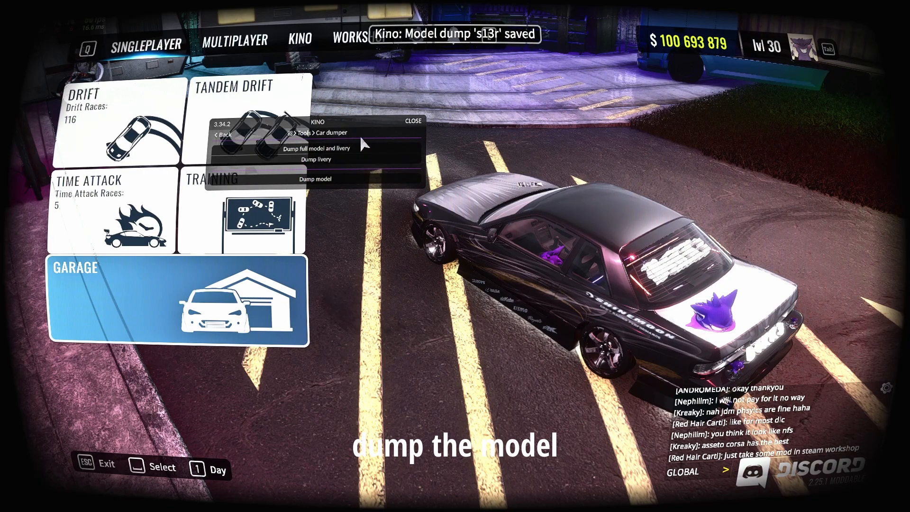
# Switch to Blender and delete the default camera, cube and light from the new scene.
pyautogui.press('super')
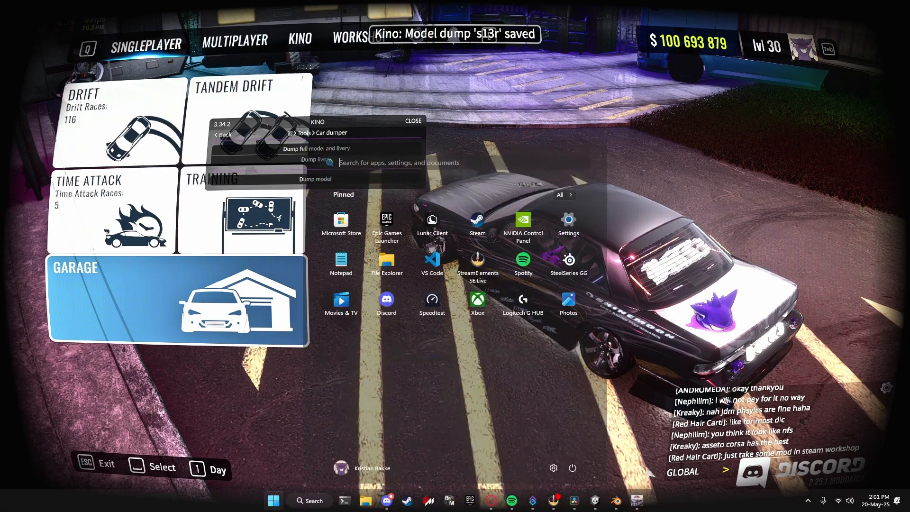
pyautogui.click(616, 501)
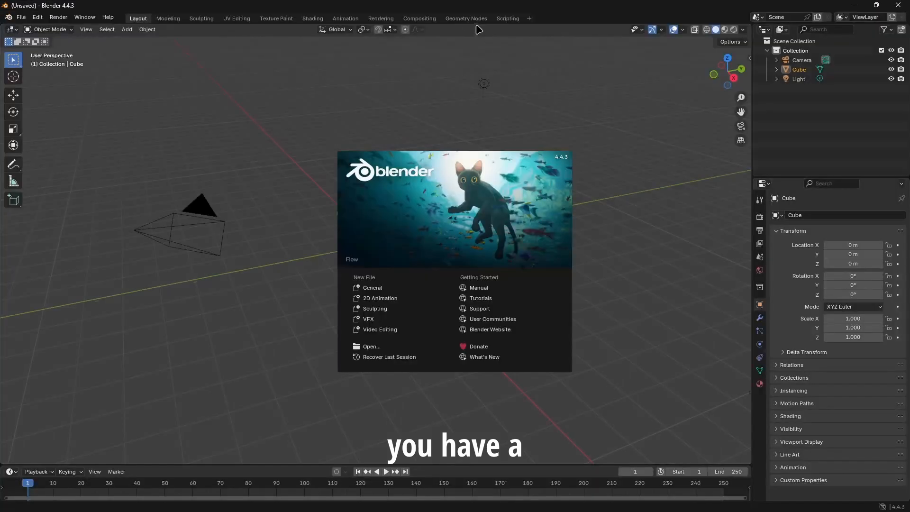
pyautogui.click(662, 405)
pyautogui.moveTo(838, 126); pyautogui.dragTo(795, 60)
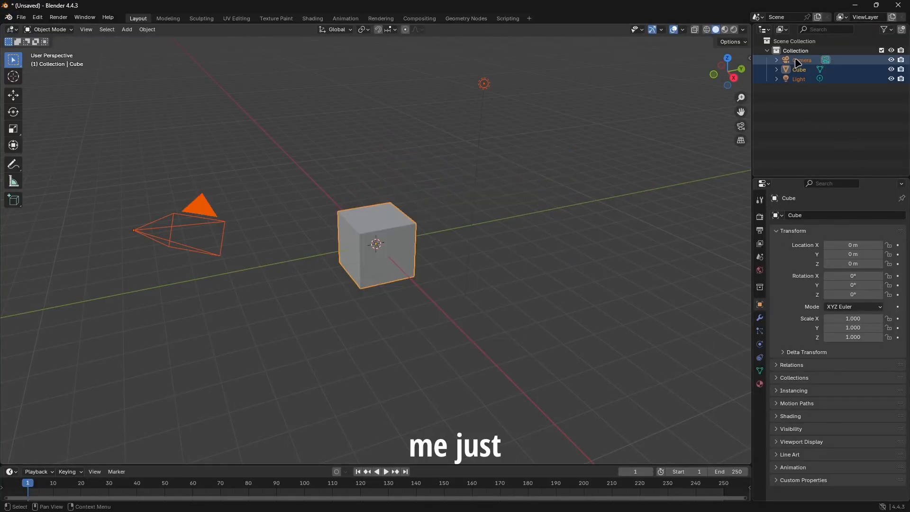
pyautogui.press('Delete')
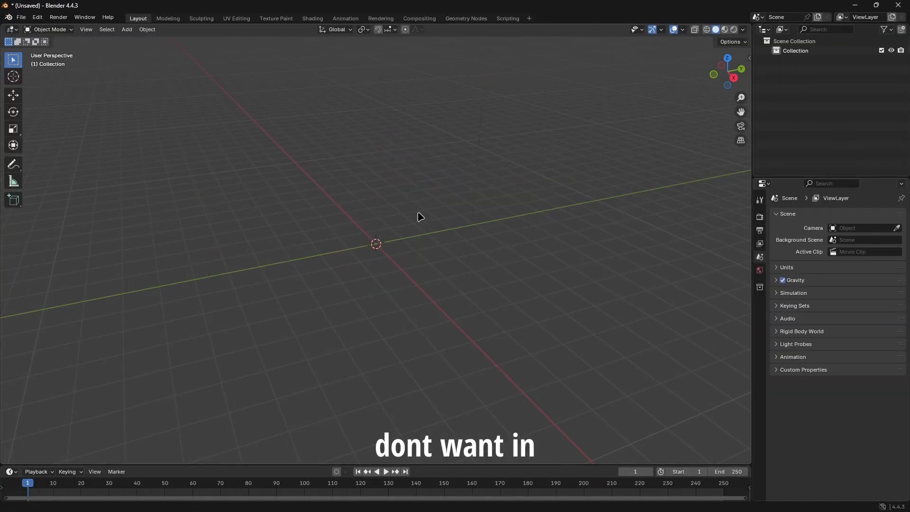
# Switch to File Explorer and open the car_dumps folder under CarX Drift Racing Online, kino, mods, KN_Base.
pyautogui.press('super')
pyautogui.click(373, 501)
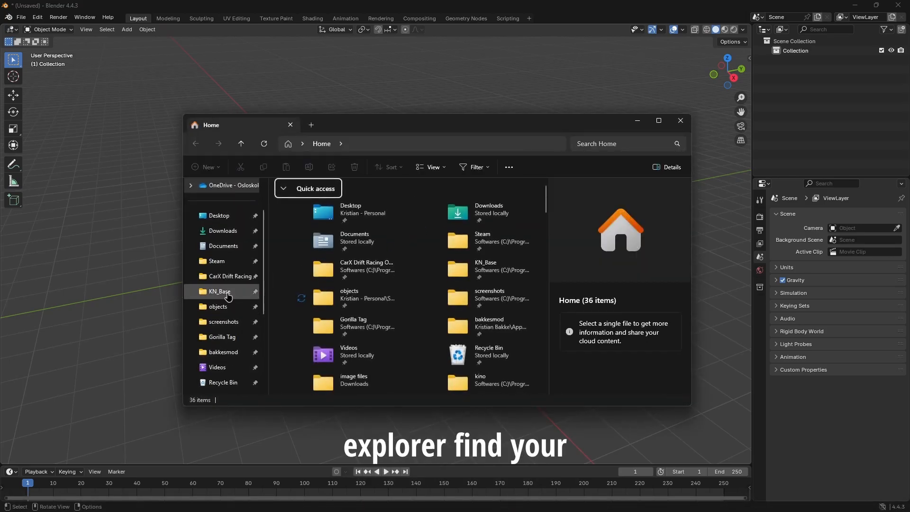
pyautogui.click(228, 296)
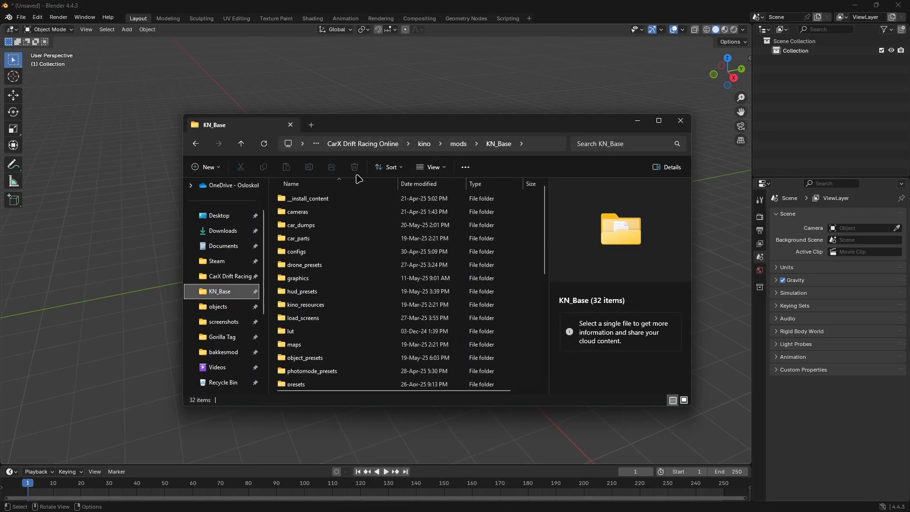
pyautogui.click(363, 144)
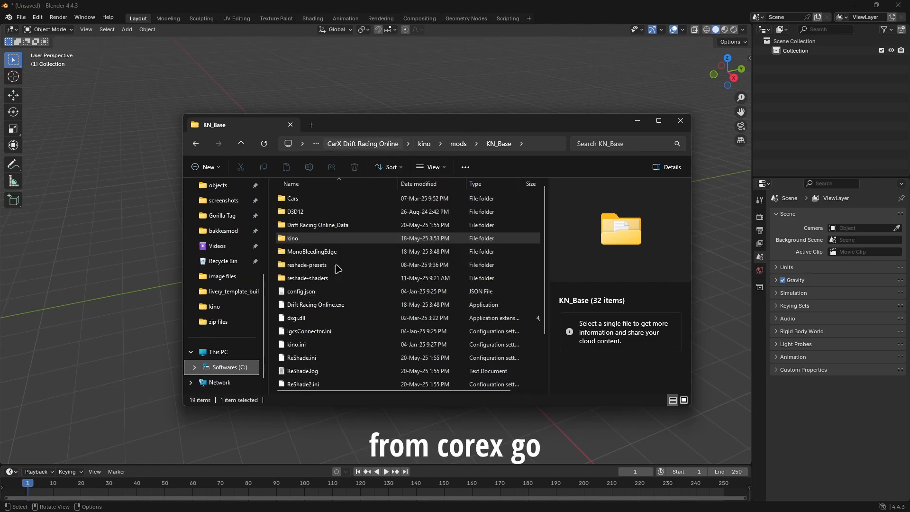
pyautogui.doubleClick(291, 238)
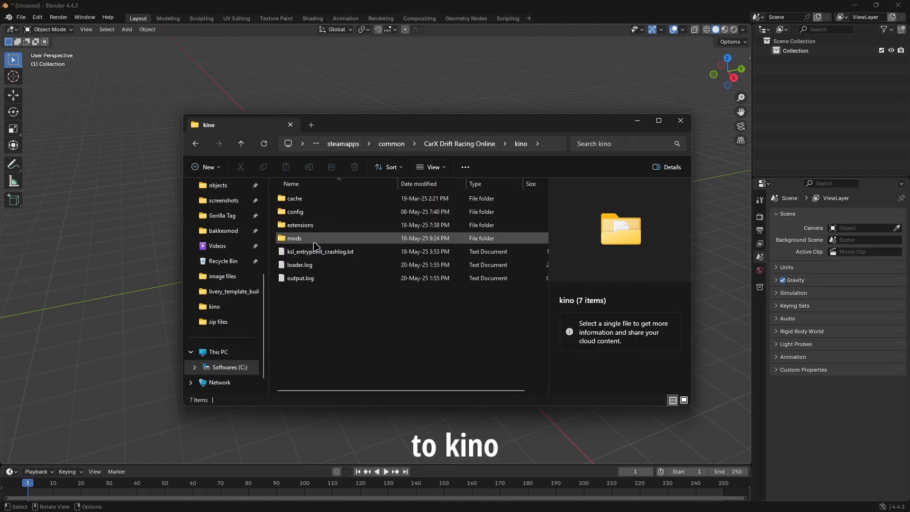
pyautogui.doubleClick(316, 238)
pyautogui.click(324, 205)
pyautogui.doubleClick(322, 203)
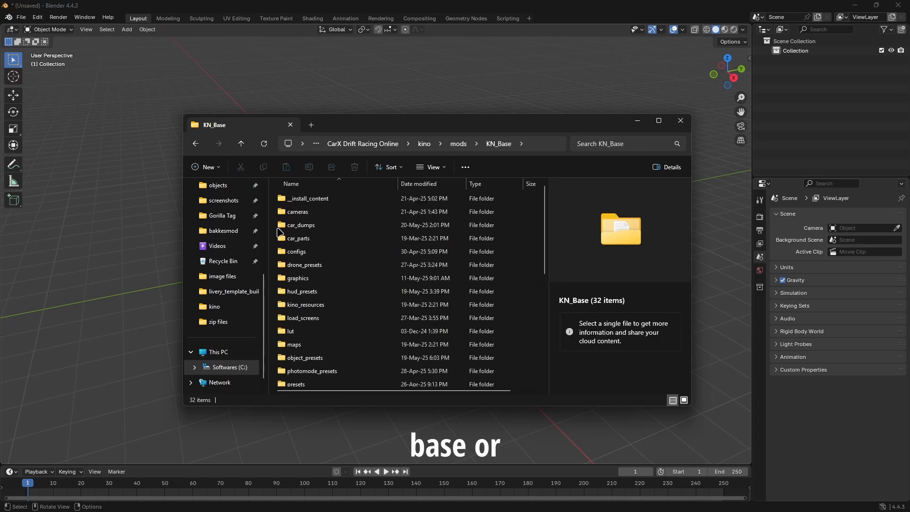
pyautogui.click(327, 226)
pyautogui.doubleClick(328, 226)
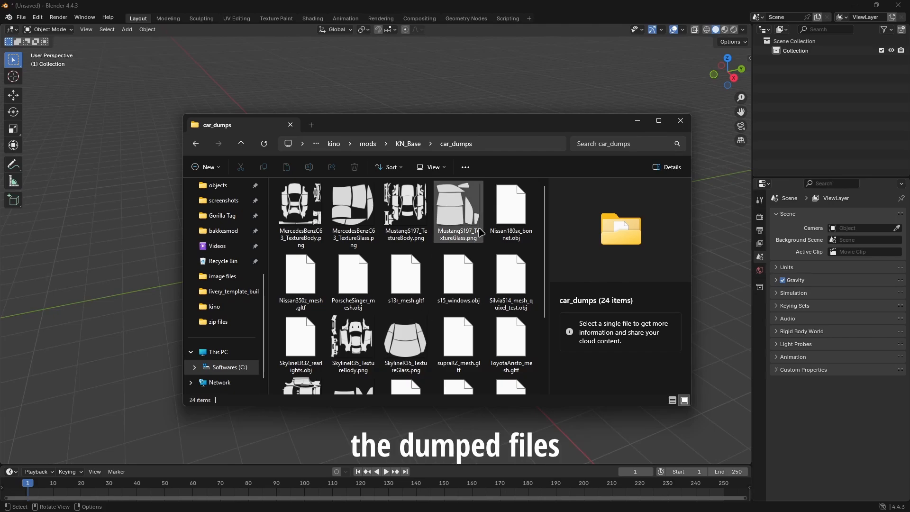
# Import s13r_mesh.gltf from the car_dumps folder into the Blender scene with the default glTF 2.0 options.
pyautogui.scroll(-3, 469, 222)
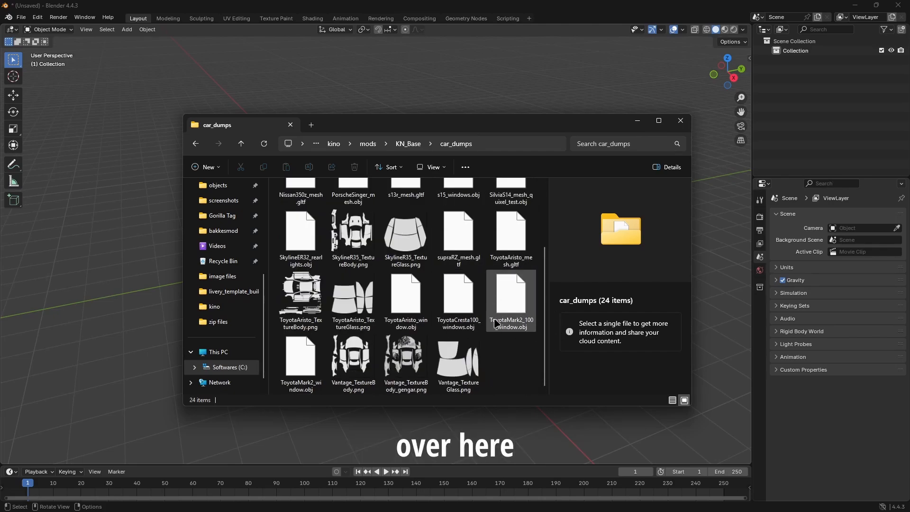
pyautogui.scroll(3, 474, 284)
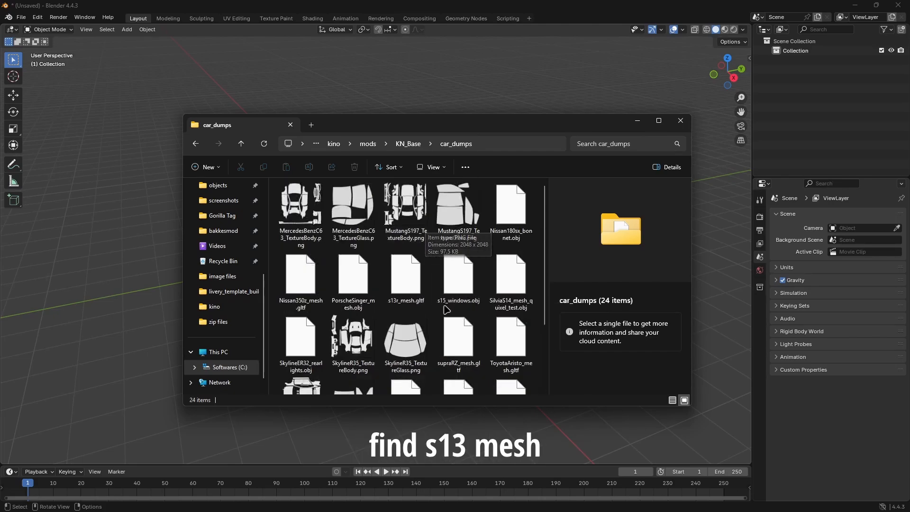
pyautogui.moveTo(408, 276)
pyautogui.mouseDown()
pyautogui.moveTo(466, 299)
pyautogui.moveTo(397, 275)
pyautogui.mouseUp()
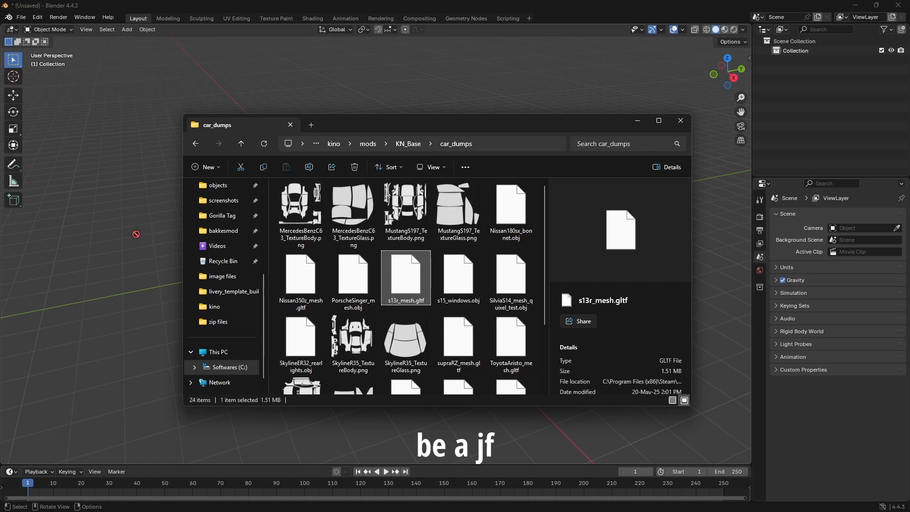
pyautogui.moveTo(128, 259); pyautogui.dragTo(271, 170)
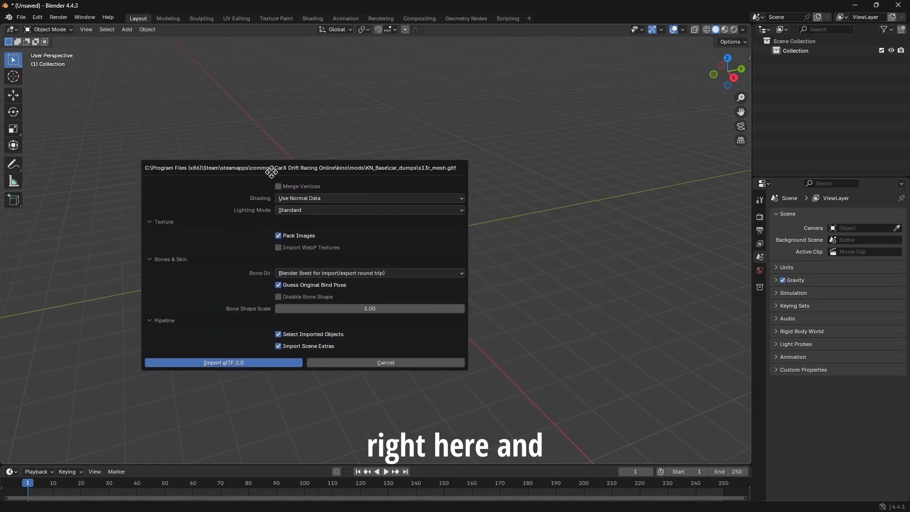
pyautogui.click(249, 363)
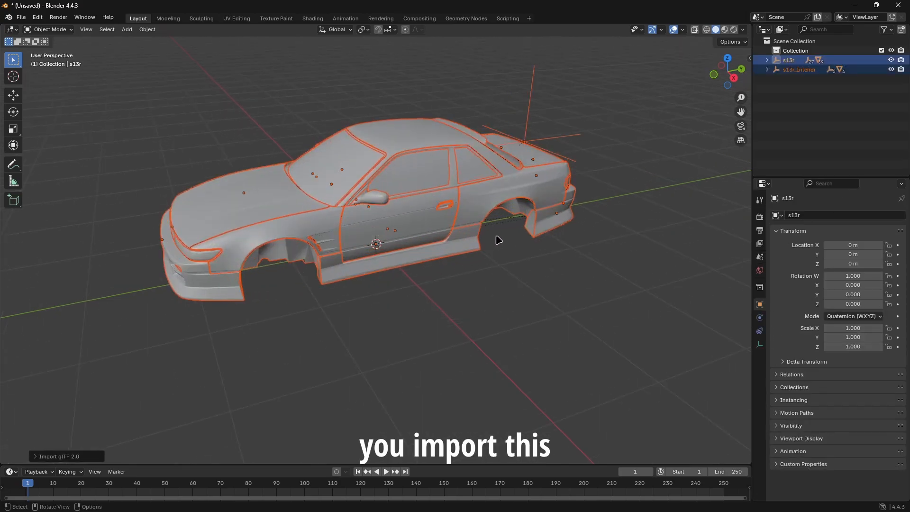
# Delete the s13r_Interior parent object from the imported car's hierarchy.
pyautogui.moveTo(498, 240); pyautogui.dragTo(453, 221, button='middle')
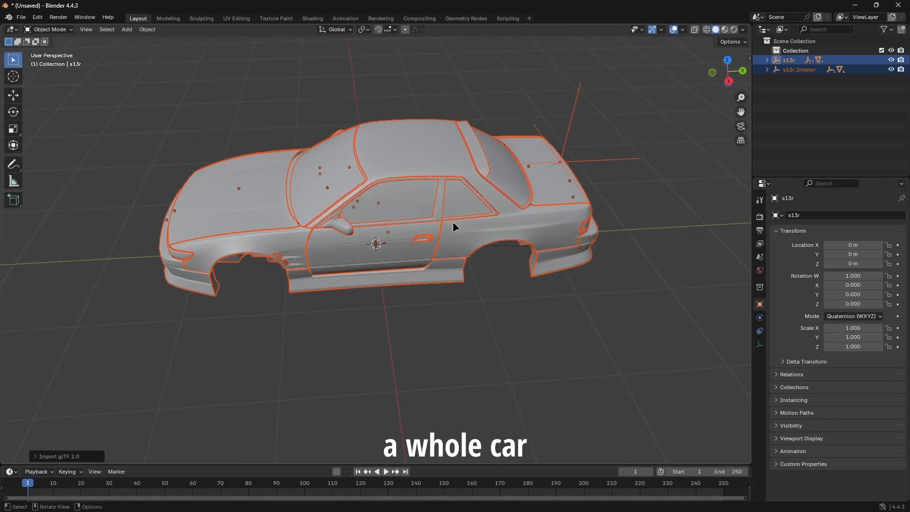
pyautogui.click(814, 122)
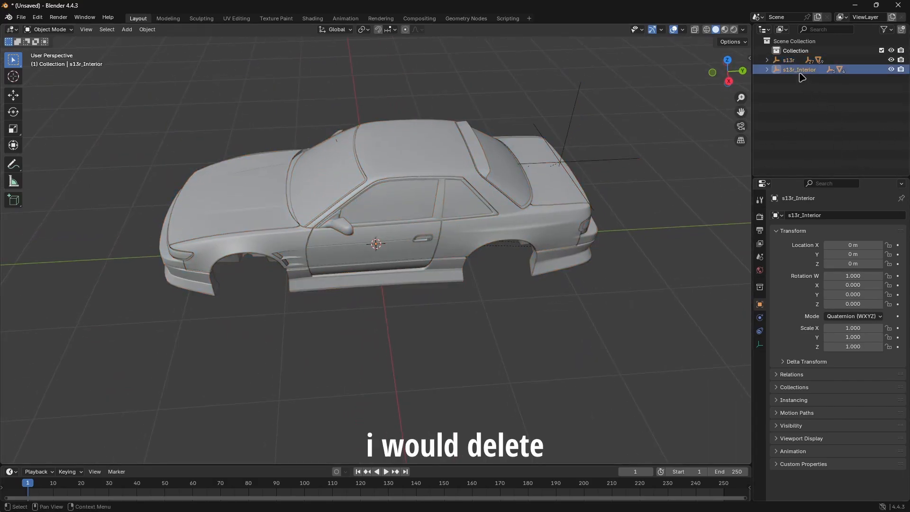
pyautogui.press('Delete')
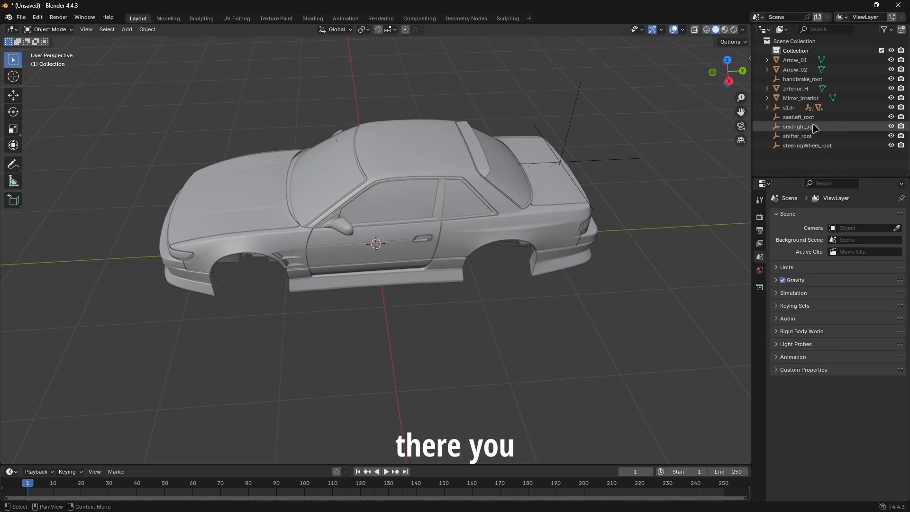
# Delete the leftover interior objects, including steeringWheel_root, shifter_root and seatright_root, and every other car part except window_rear under s13r.
pyautogui.click(808, 146)
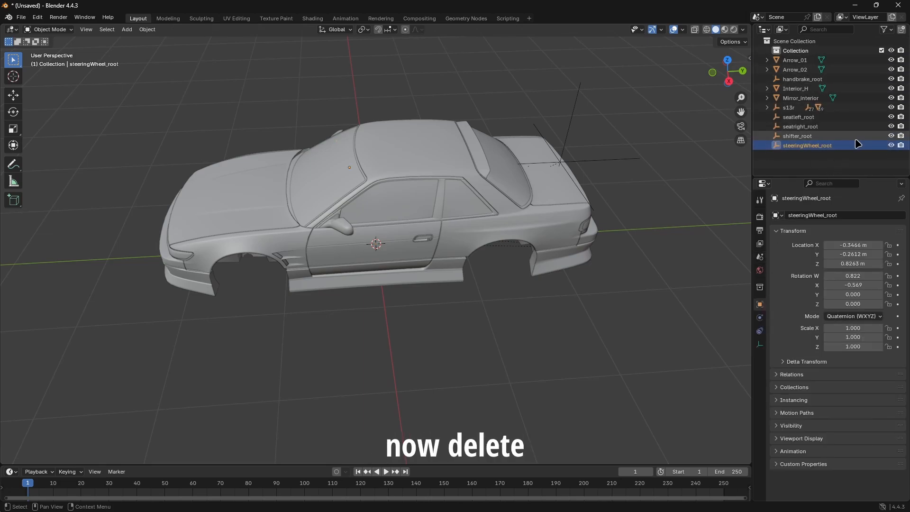
pyautogui.press('Delete')
pyautogui.click(804, 135)
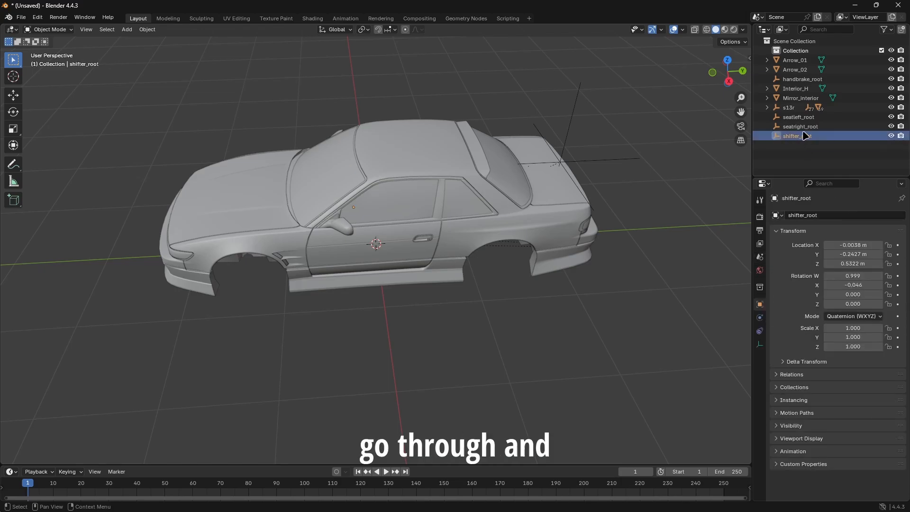
pyautogui.press('Delete')
pyautogui.click(808, 127)
pyautogui.press('Delete')
pyautogui.click(808, 118)
pyautogui.press('Delete')
pyautogui.click(807, 98)
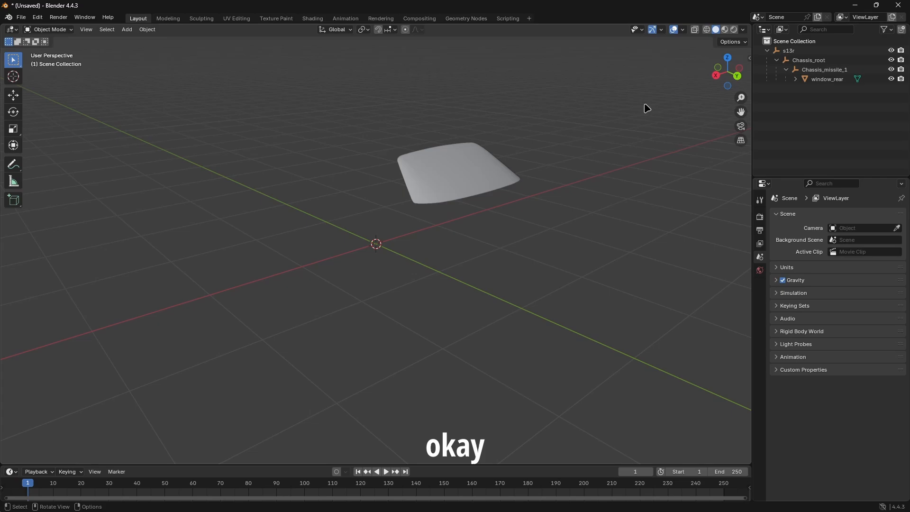
pyautogui.moveTo(467, 217)
pyautogui.mouseDown(button='middle')
pyautogui.moveTo(499, 251)
pyautogui.moveTo(447, 205)
pyautogui.moveTo(459, 218)
pyautogui.moveTo(355, 257)
pyautogui.moveTo(407, 225)
pyautogui.moveTo(482, 217)
pyautogui.moveTo(484, 234)
pyautogui.moveTo(413, 226)
pyautogui.moveTo(479, 229)
pyautogui.mouseUp(button='middle')
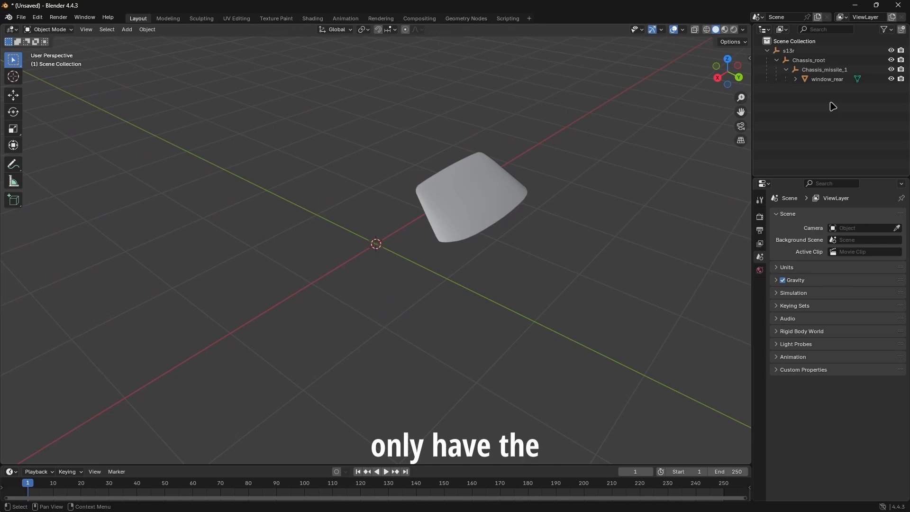
# Select window_rear together with its parents s13r, Chassis_root and Chassis_missile_1.
pyautogui.click(788, 50)
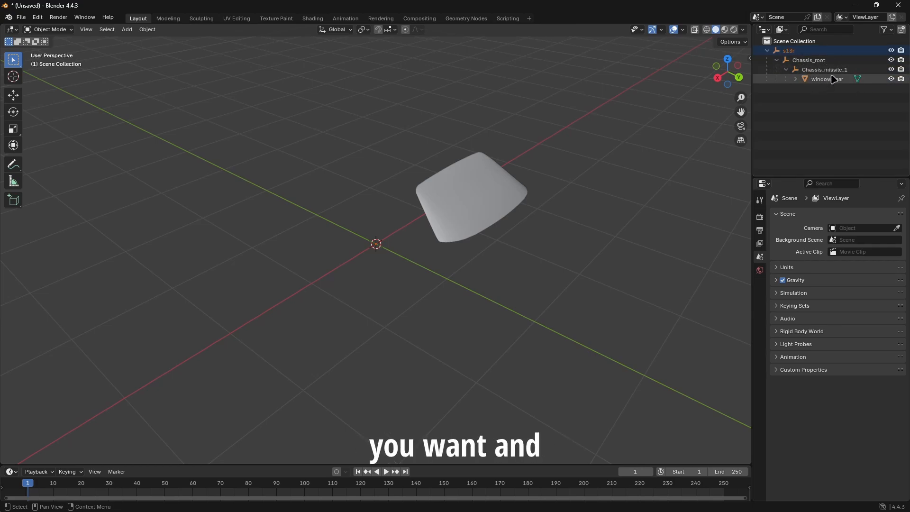
pyautogui.click(795, 79)
pyautogui.click(816, 90)
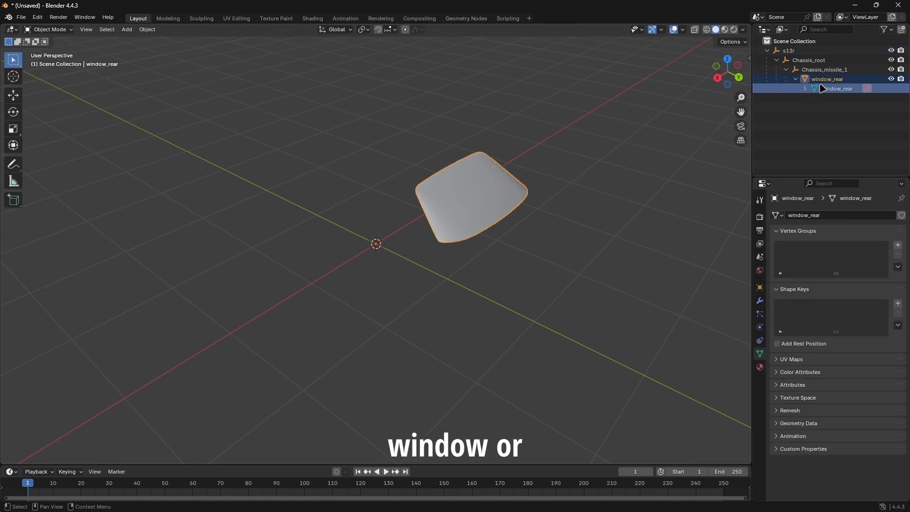
pyautogui.click(796, 80)
pyautogui.moveTo(602, 225); pyautogui.dragTo(551, 223, button='middle')
pyautogui.moveTo(149, 169); pyautogui.dragTo(511, 309)
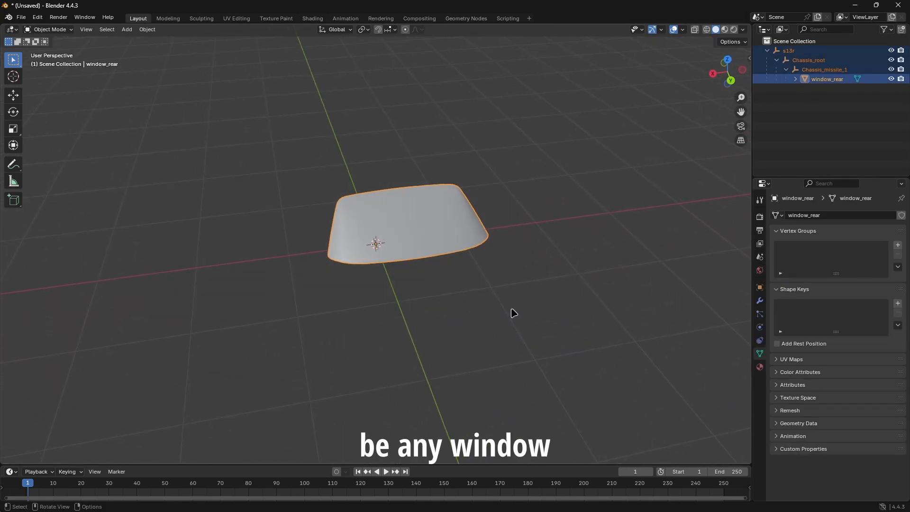
pyautogui.moveTo(221, 140); pyautogui.dragTo(388, 224)
pyautogui.moveTo(591, 299); pyautogui.dragTo(273, 194, button='middle')
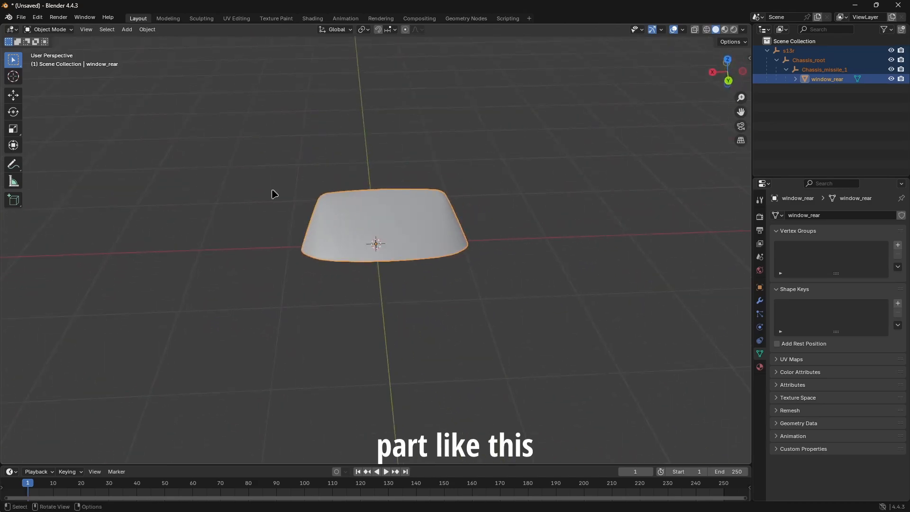
# Start an FBX export of the rear window and set the path mode to Copy.
pyautogui.click(21, 18)
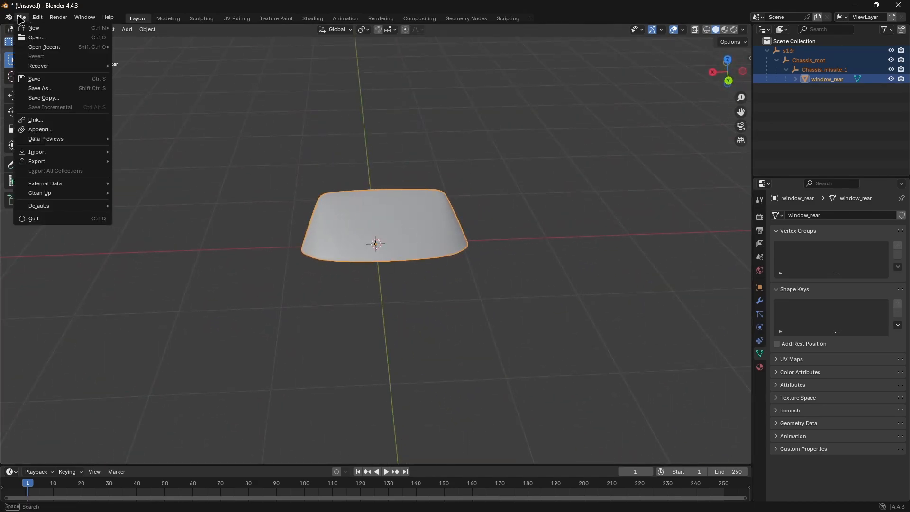
pyautogui.moveTo(54, 165)
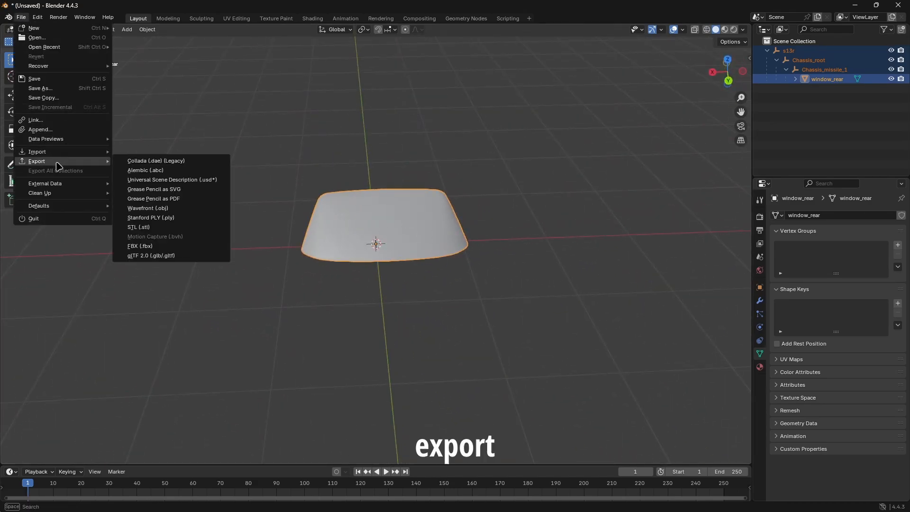
pyautogui.click(153, 247)
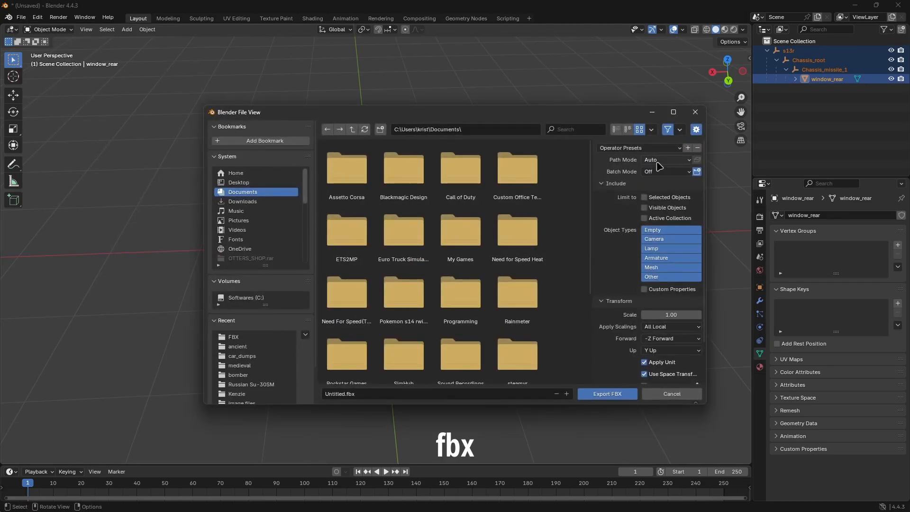
pyautogui.click(661, 160)
pyautogui.click(663, 223)
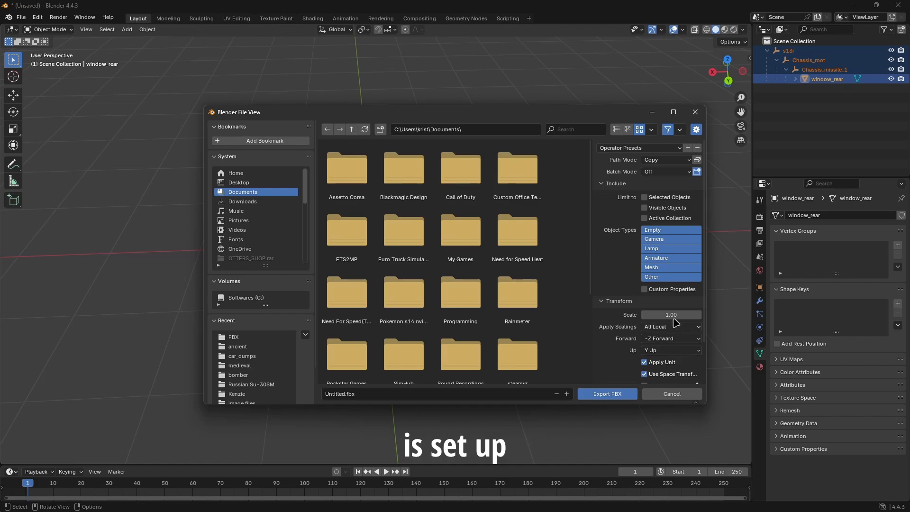
pyautogui.scroll(-3, 251, 241)
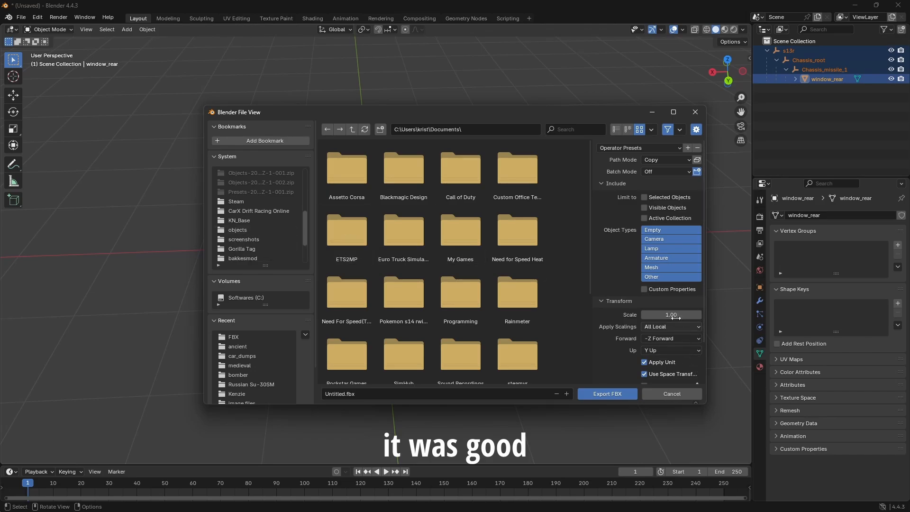
# Export the rear window as tut.fbx into a new folder named tut inside the objects folder.
pyautogui.click(239, 229)
pyautogui.scroll(-5, 538, 199)
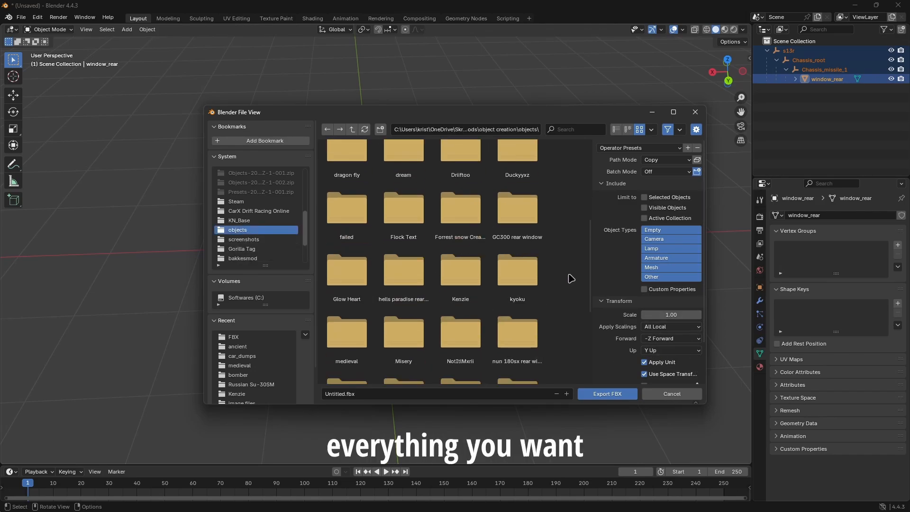
pyautogui.rightClick(542, 259)
pyautogui.click(522, 341)
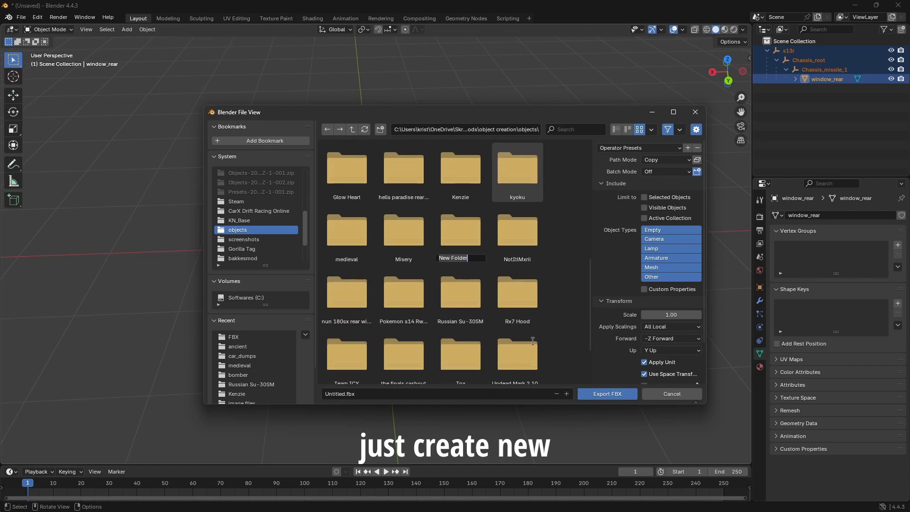
pyautogui.write('tut')
pyautogui.press('Return')
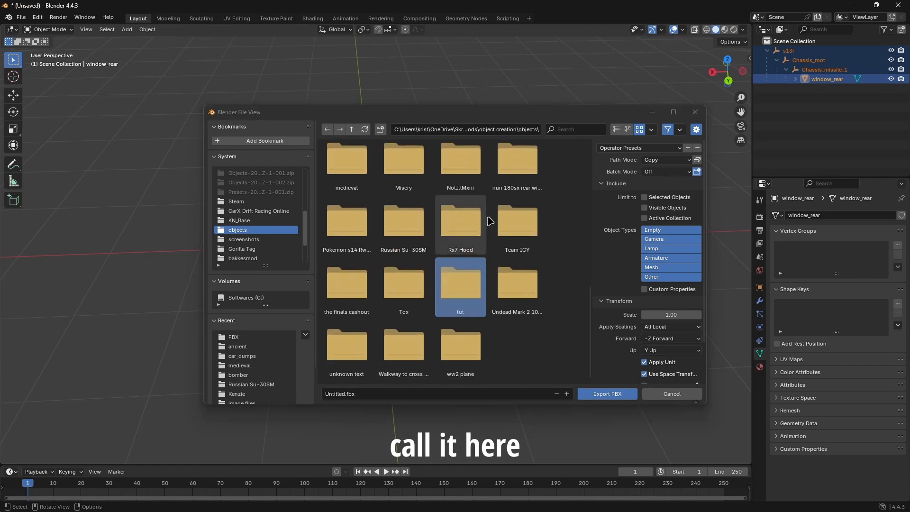
pyautogui.doubleClick(465, 291)
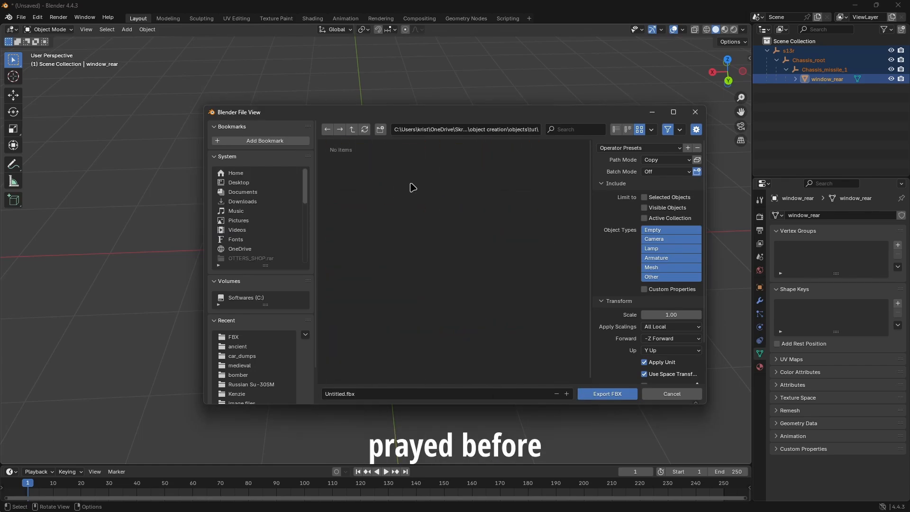
pyautogui.click(334, 394)
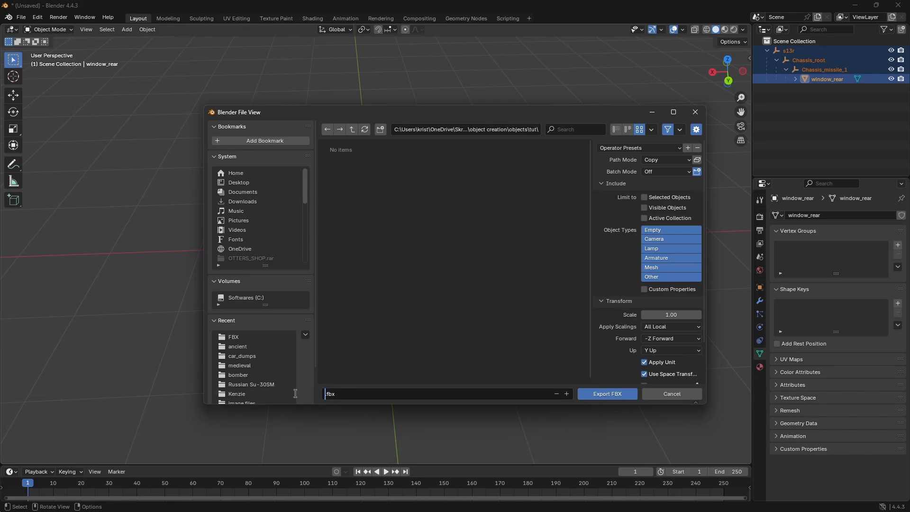
pyautogui.click(608, 394)
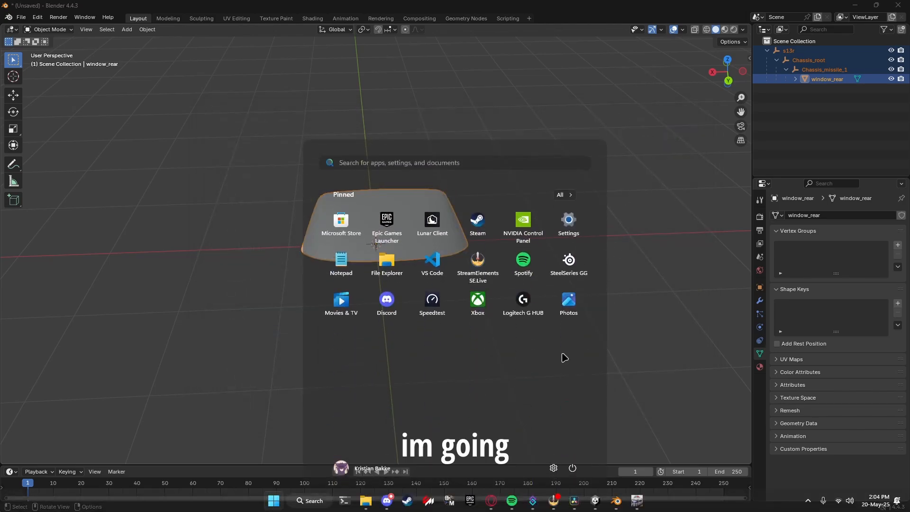
# Switch to the kino_content_sdk project in Unity and go up from the Misery folder to the root Assets folder.
pyautogui.click(595, 501)
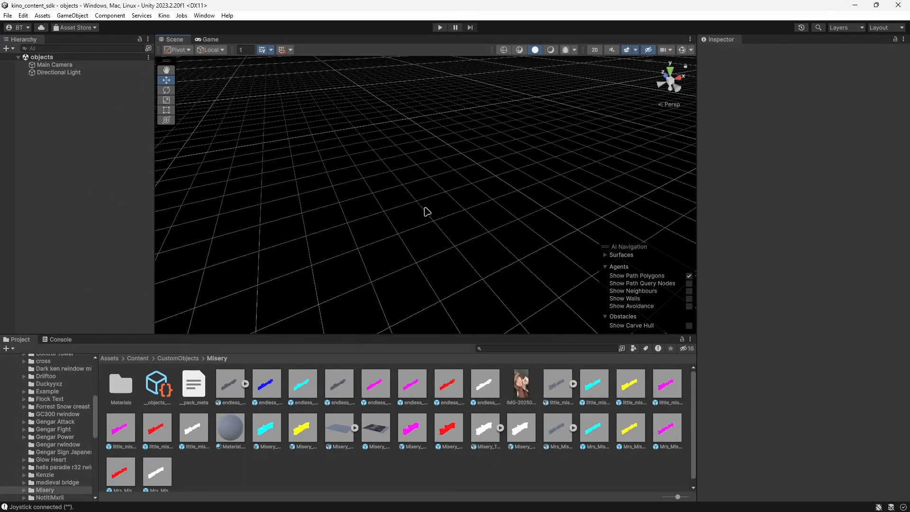
pyautogui.moveTo(426, 211)
pyautogui.mouseDown(button='middle')
pyautogui.moveTo(456, 223)
pyautogui.moveTo(380, 209)
pyautogui.moveTo(406, 228)
pyautogui.moveTo(426, 185)
pyautogui.moveTo(429, 199)
pyautogui.mouseUp(button='middle')
pyautogui.click(180, 359)
pyautogui.click(109, 358)
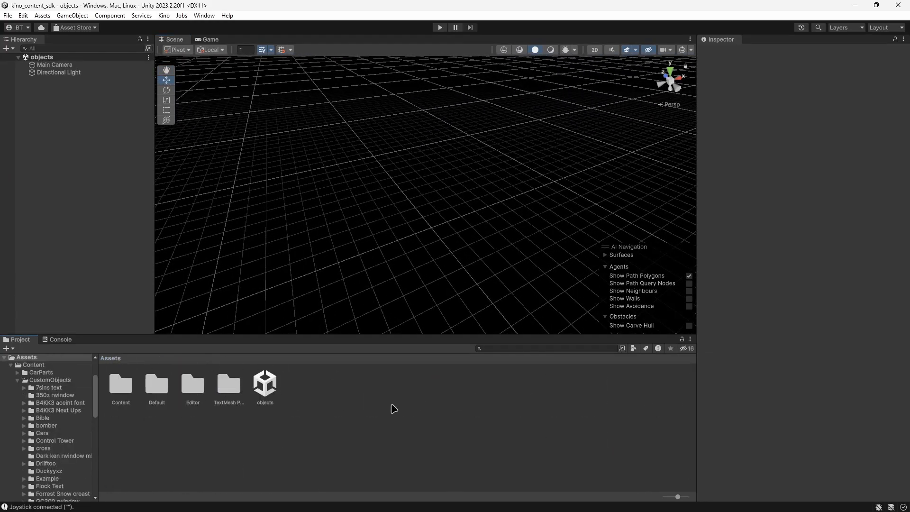
# Open Unity Hub, look at the kino_content_sdk entry in the project list, and close the Hub.
pyautogui.press('super')
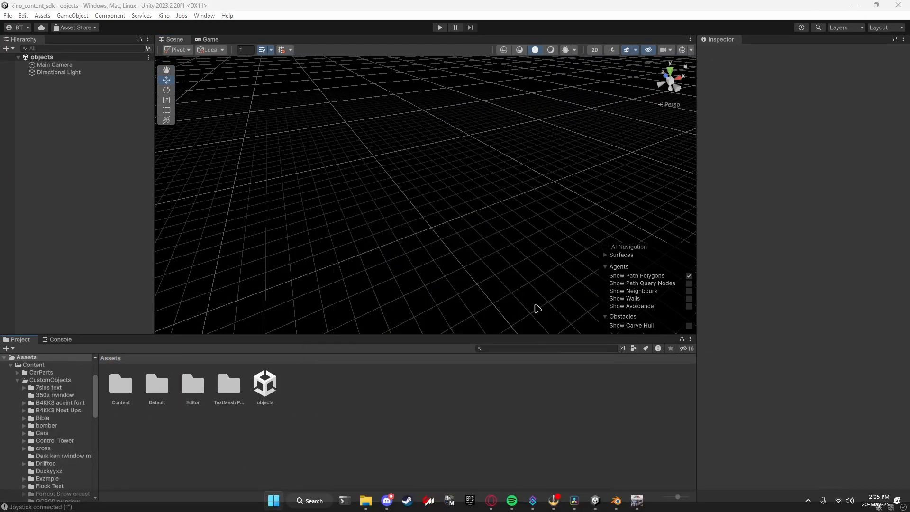
pyautogui.write('unity')
pyautogui.click(353, 241)
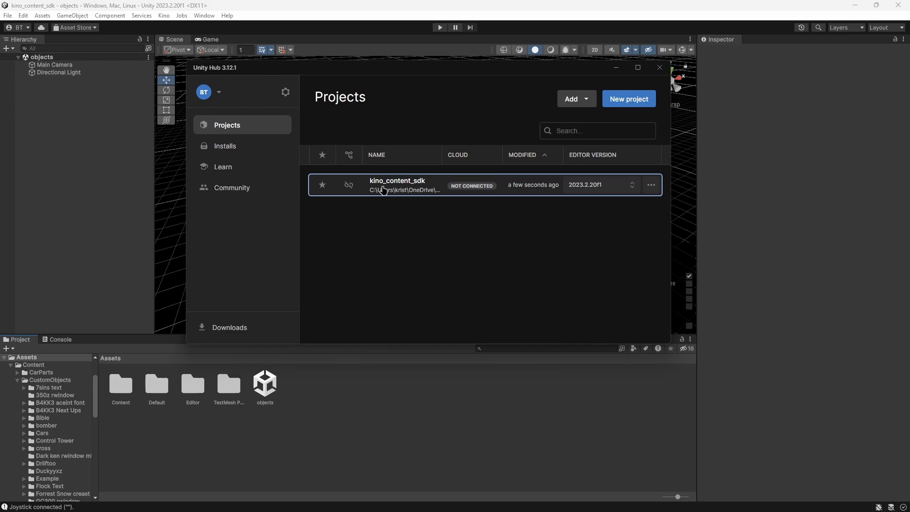
pyautogui.click(659, 67)
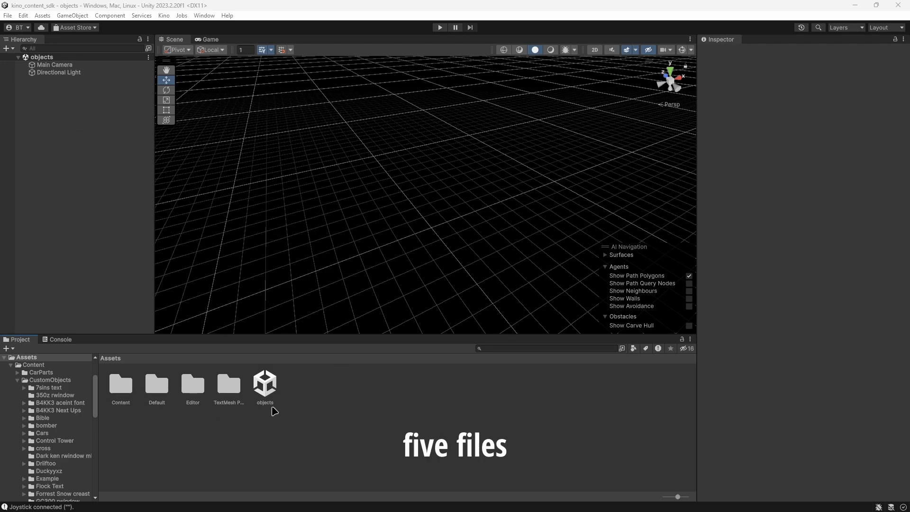
# Open the Content folder and examine the Name, Steam Id and Discord Id fields of the __author_meta asset.
pyautogui.doubleClick(116, 392)
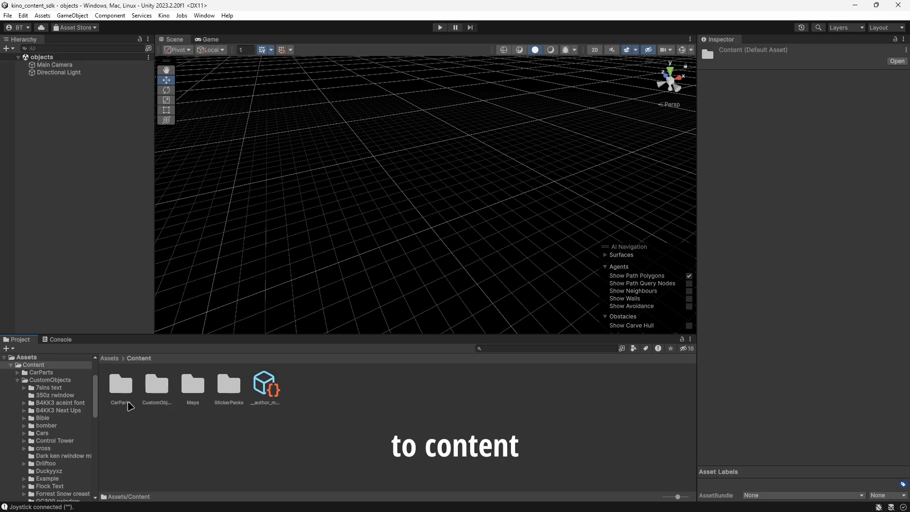
pyautogui.click(266, 388)
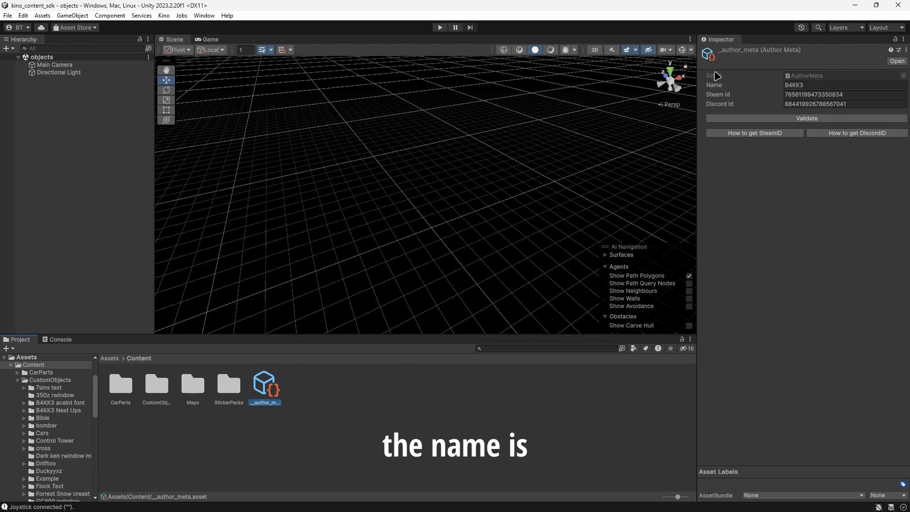
pyautogui.click(801, 85)
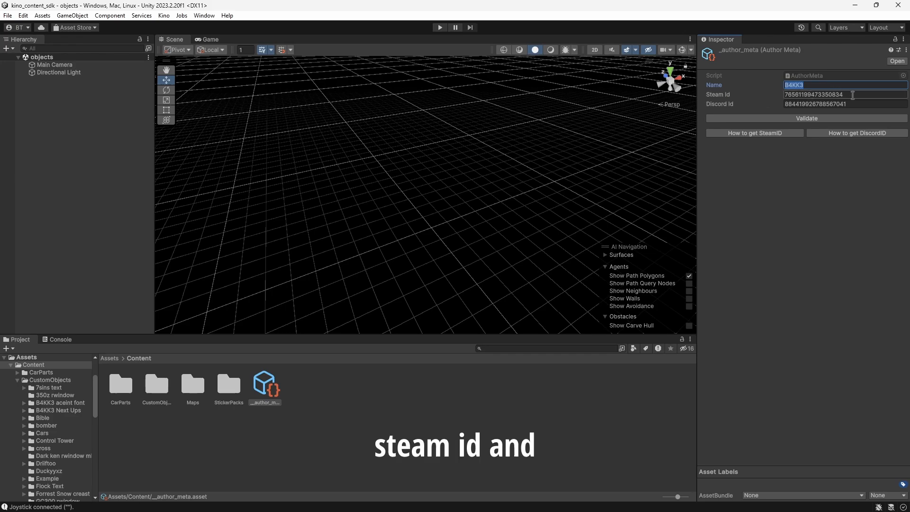
pyautogui.moveTo(852, 95); pyautogui.dragTo(770, 102)
pyautogui.moveTo(870, 107); pyautogui.dragTo(770, 101)
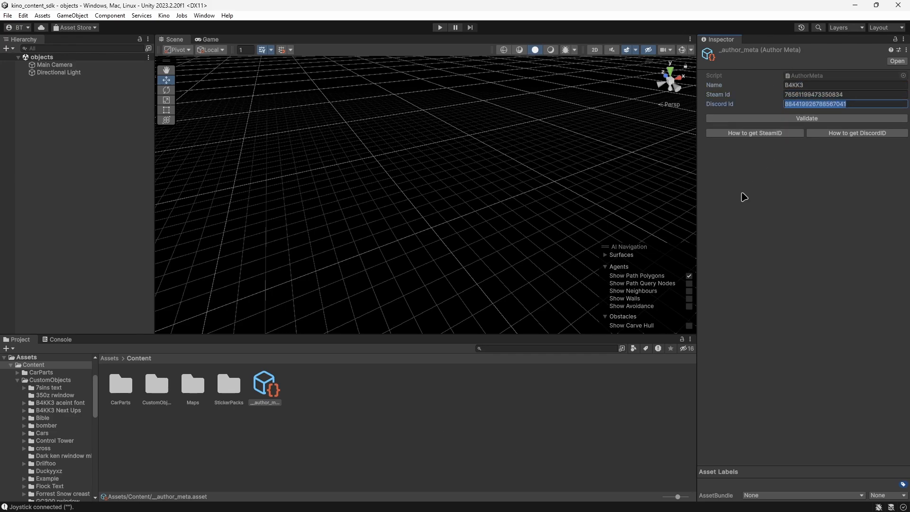
pyautogui.click(784, 206)
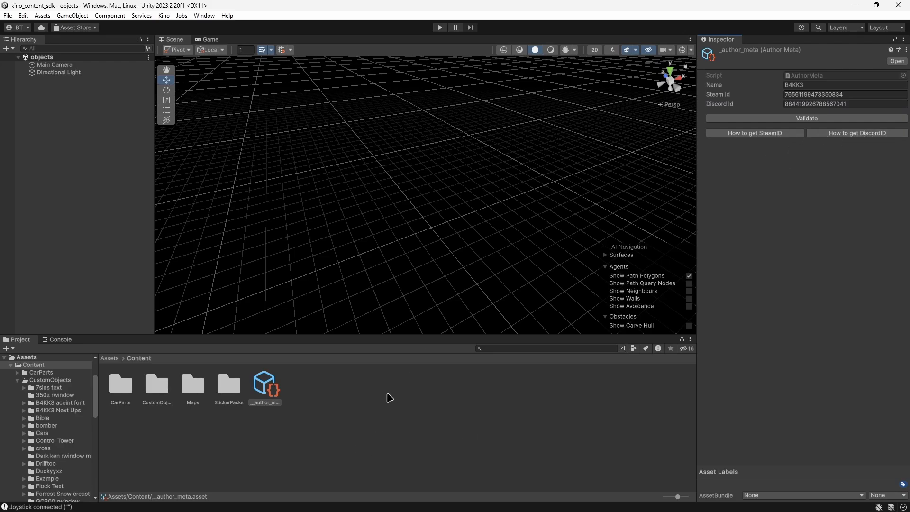
pyautogui.click(264, 439)
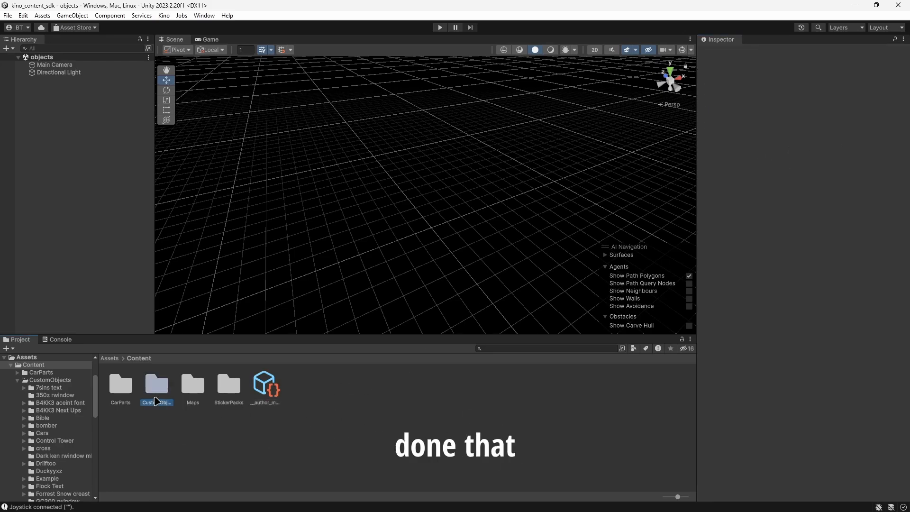
# Open the CustomObjects folder inside Content and look through its object folders.
pyautogui.doubleClick(157, 384)
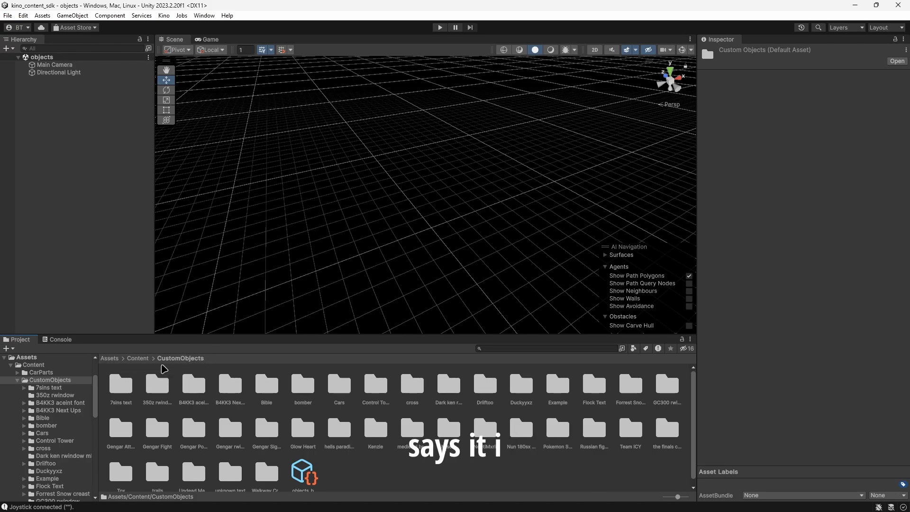
pyautogui.scroll(-1, 379, 442)
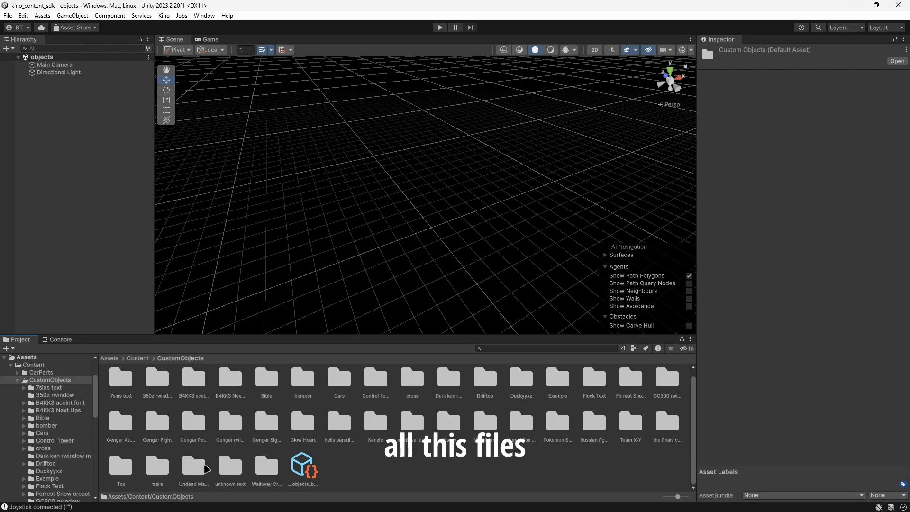
# Create a new folder named tut inside the CustomObjects folder and open it.
pyautogui.click(303, 466)
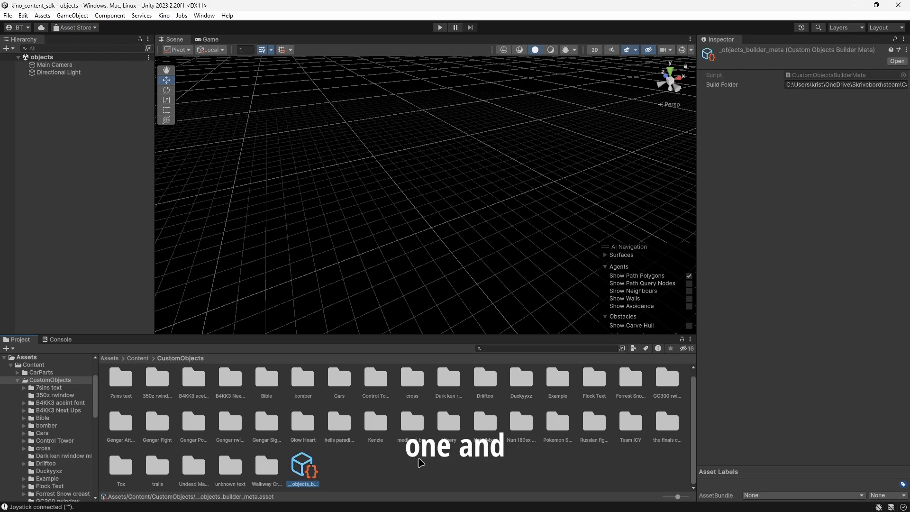
pyautogui.rightClick(365, 471)
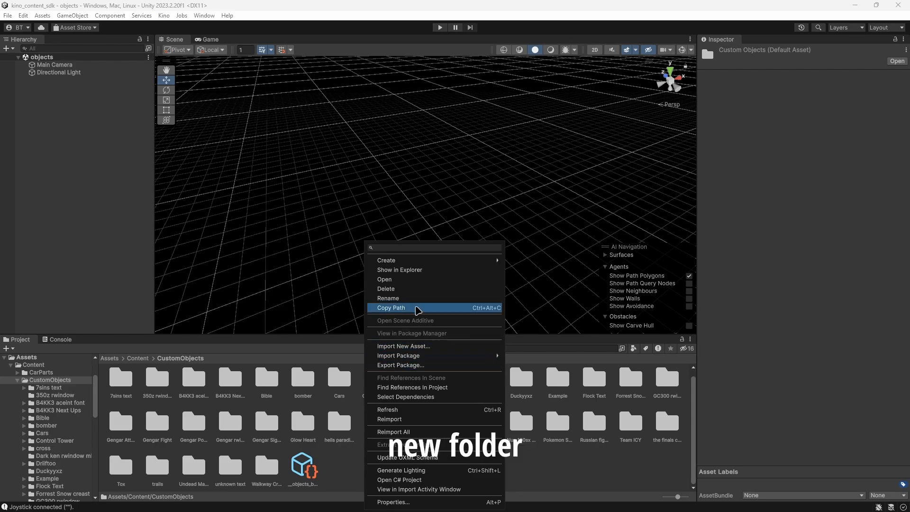
pyautogui.moveTo(439, 260)
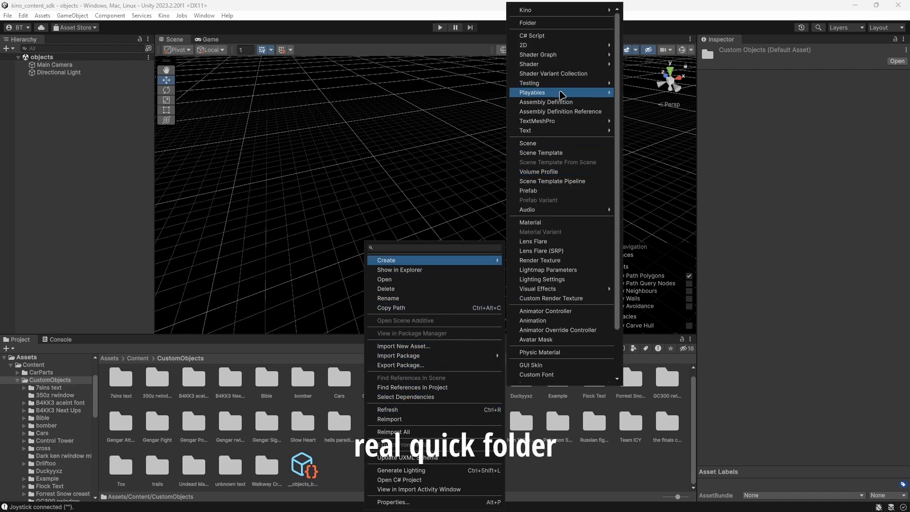
pyautogui.click(563, 25)
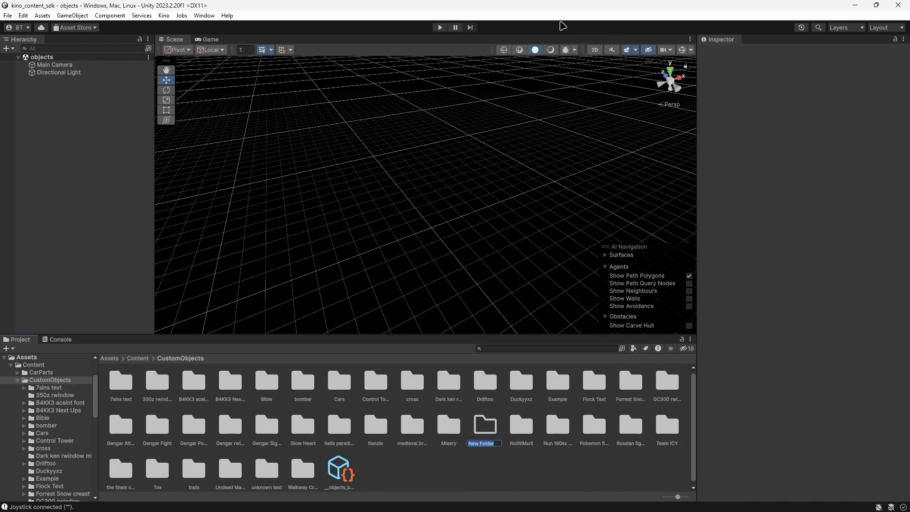
pyautogui.write('tut')
pyautogui.press('Return')
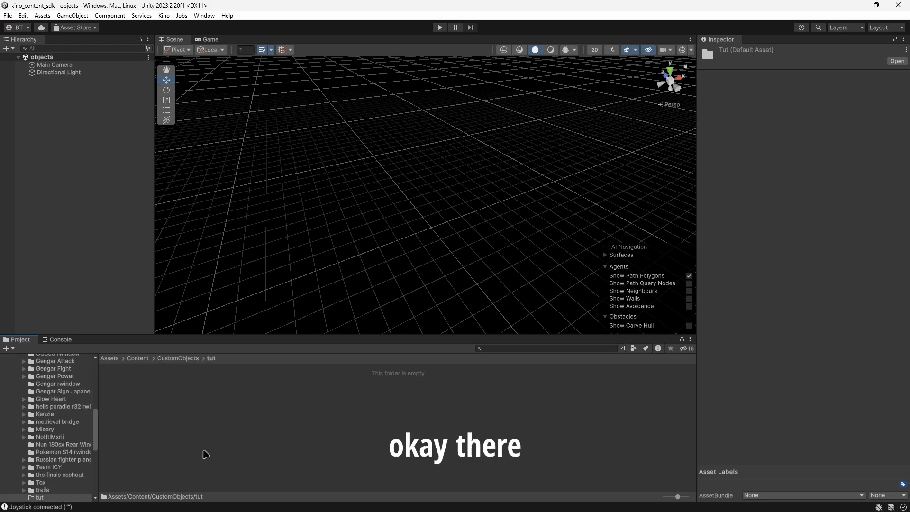
# Create a Kino Custom Objects pack meta asset in the tut folder, keeping its default file name.
pyautogui.rightClick(174, 391)
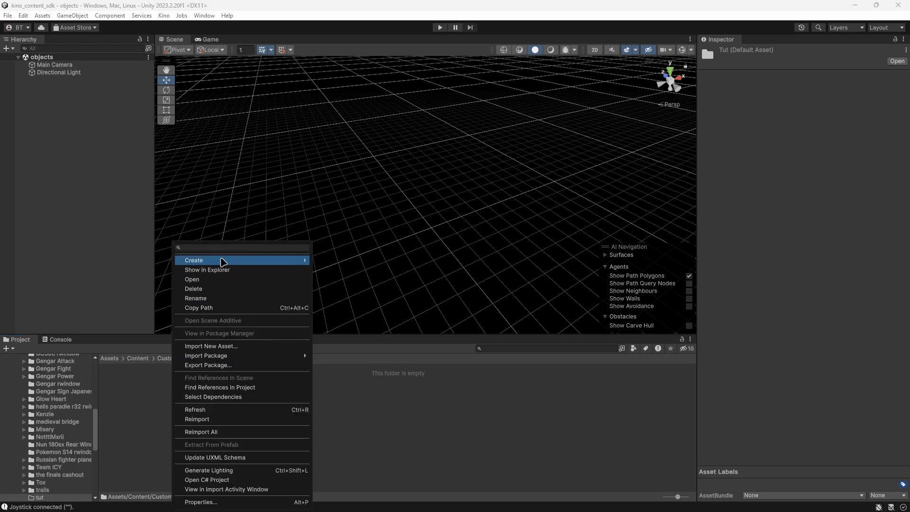
pyautogui.moveTo(223, 260)
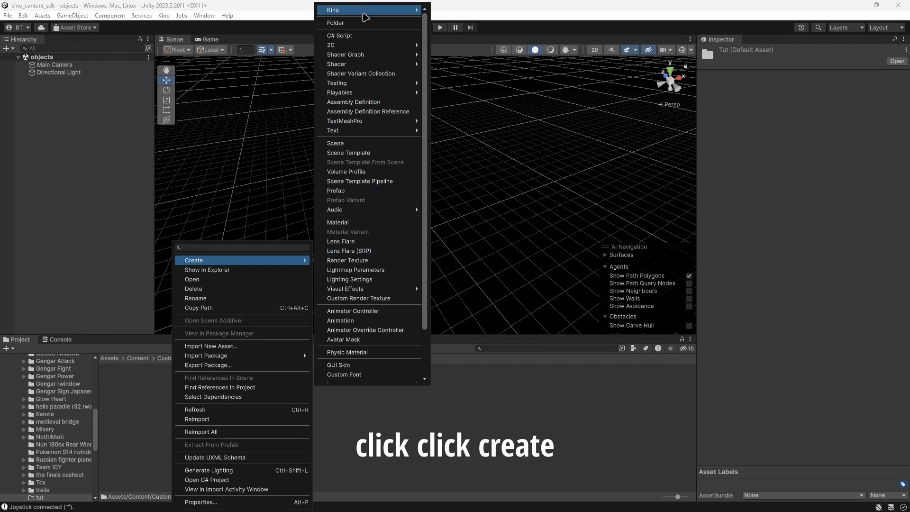
pyautogui.moveTo(379, 10)
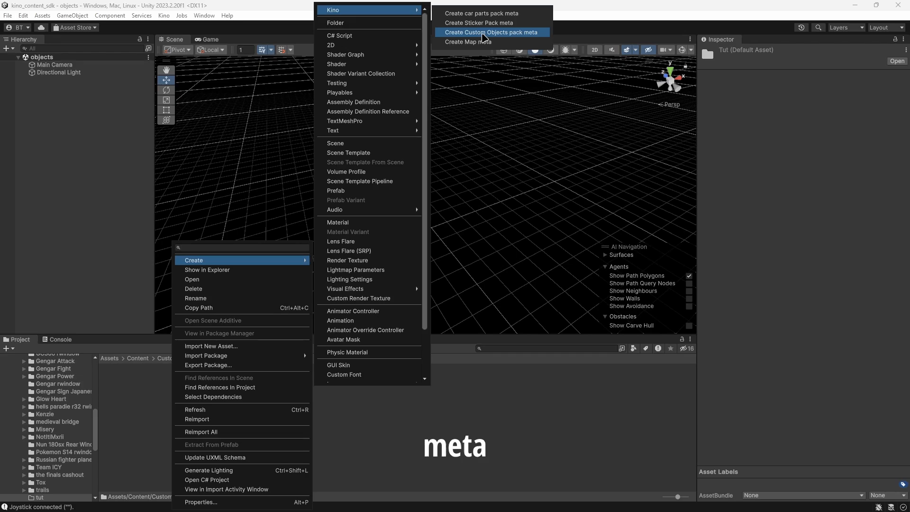
pyautogui.click(483, 33)
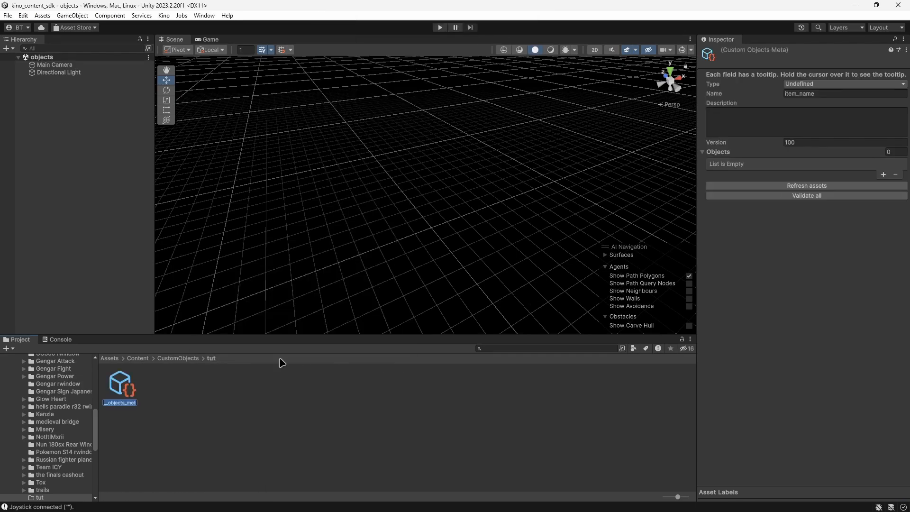
pyautogui.press('Return')
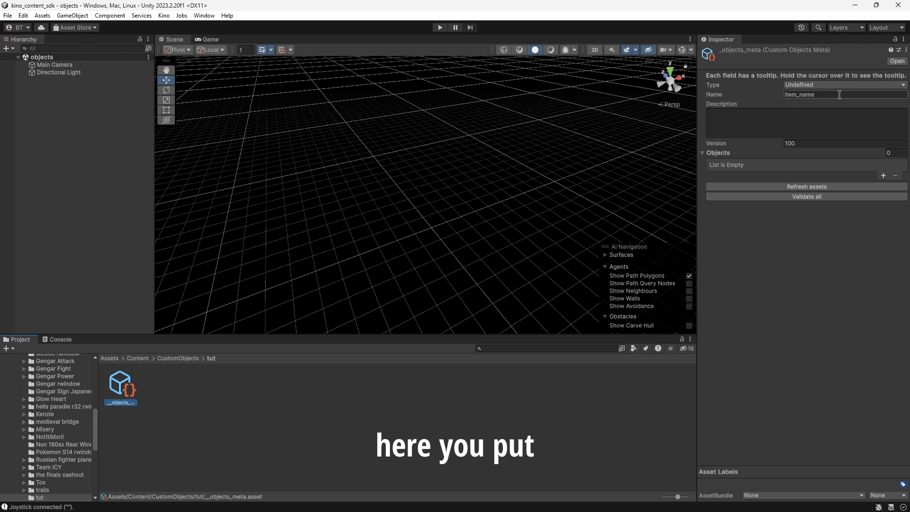
# Set the Name of the new objects meta asset to s13_wind_breaker.
pyautogui.click(788, 95)
pyautogui.write('t')
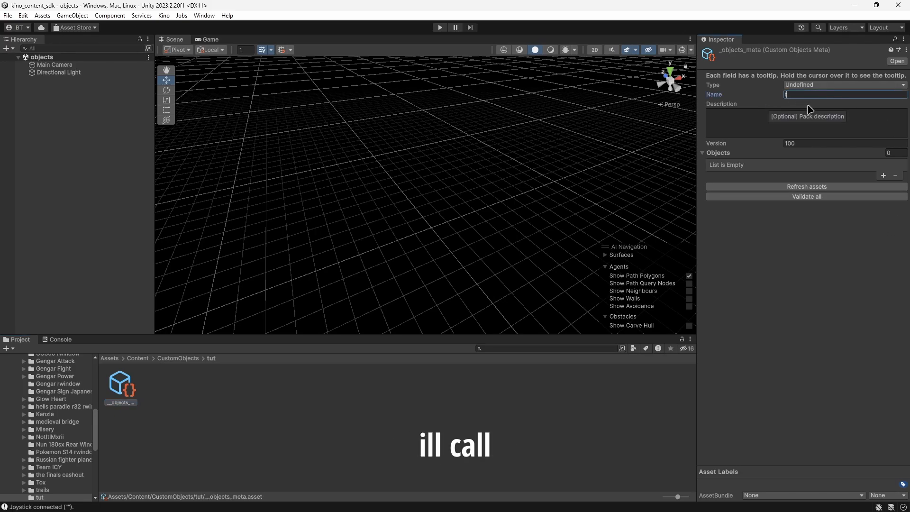
pyautogui.write('utor')
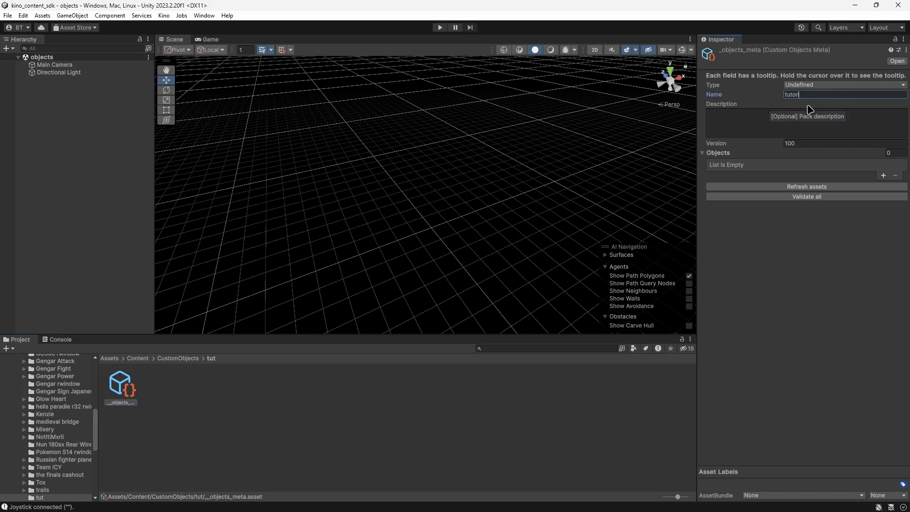
pyautogui.write('ial')
pyautogui.press('BackSpace')
pyautogui.press('BackSpace')
pyautogui.press('BackSpace')
pyautogui.press('BackSpace')
pyautogui.press('BackSpace')
pyautogui.press('BackSpace')
pyautogui.press('BackSpace')
pyautogui.press('BackSpace')
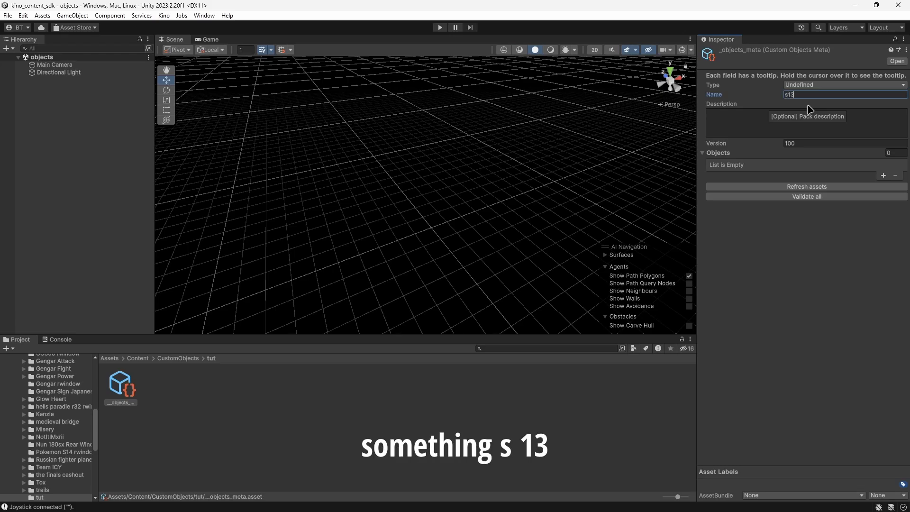
pyautogui.write('s13_wind')
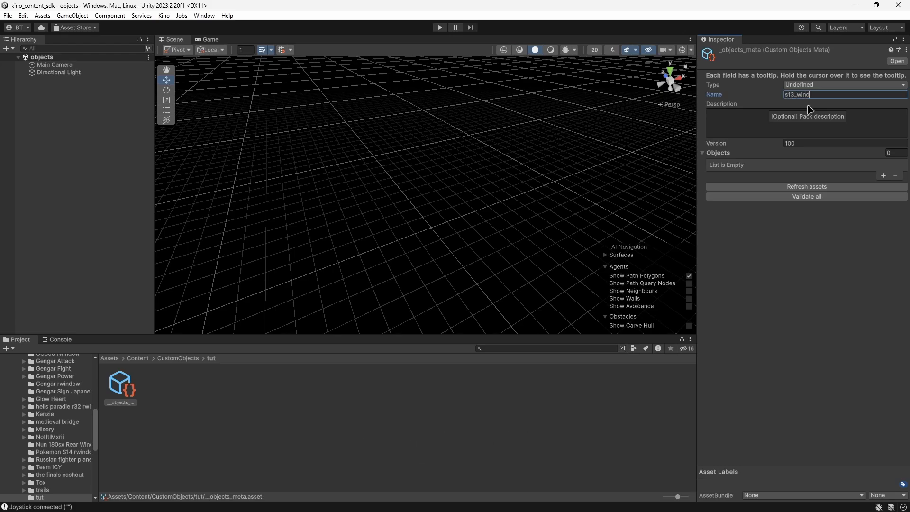
pyautogui.write('_breaker')
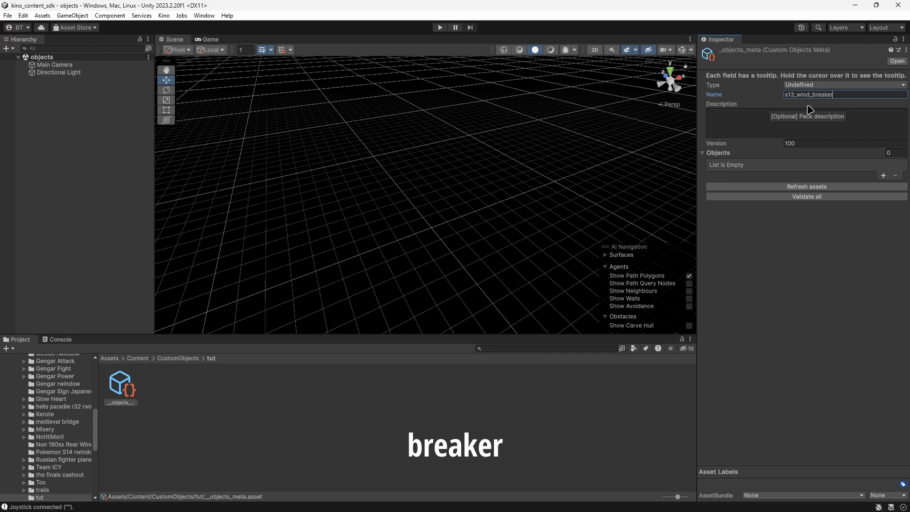
# Leave the description empty and set the objects meta asset's Type to Car Exterior.
pyautogui.click(823, 126)
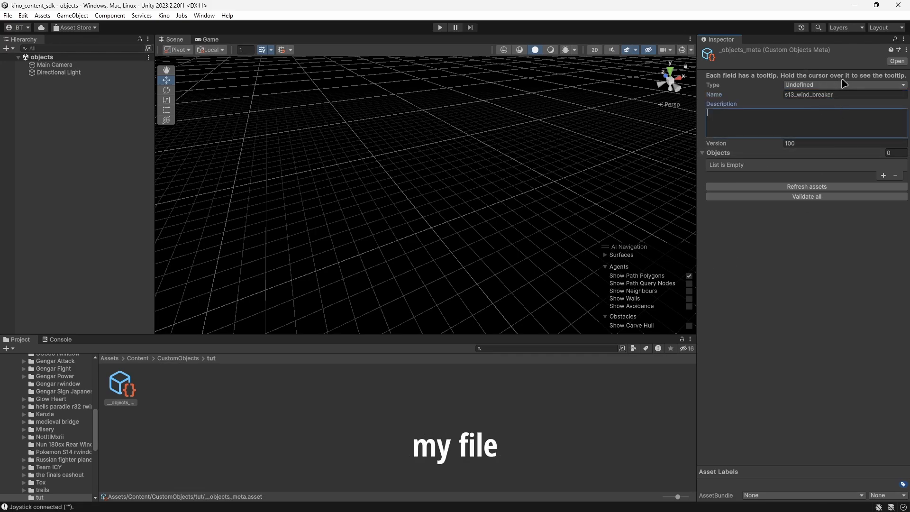
pyautogui.click(844, 84)
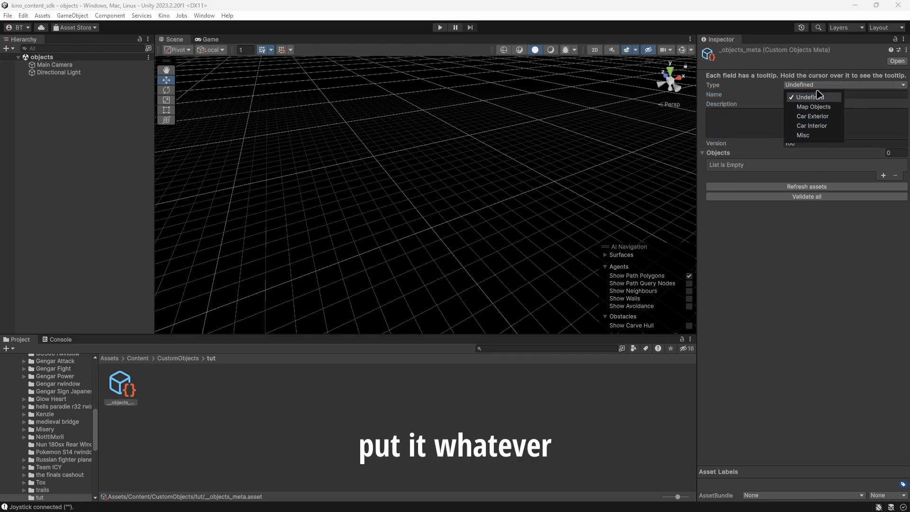
pyautogui.click(825, 121)
pyautogui.click(470, 423)
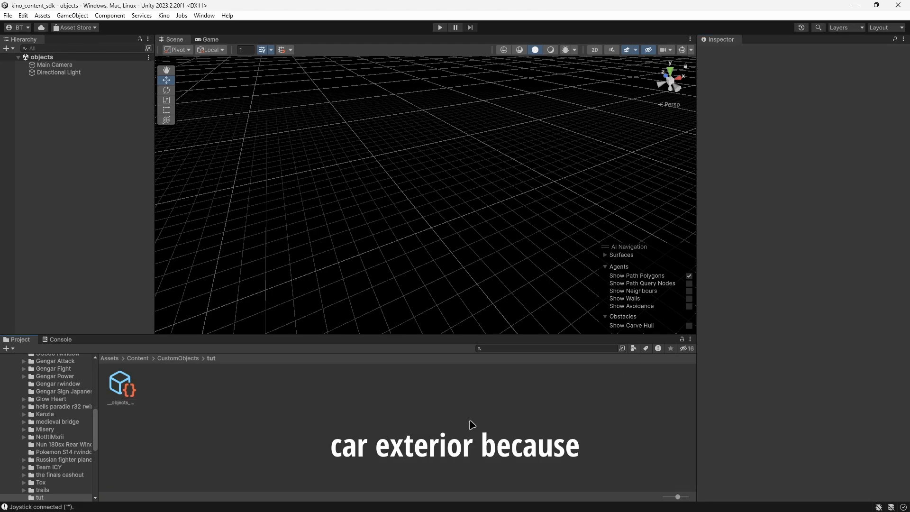
pyautogui.click(122, 387)
# Find tut.fbx in the objects/tut folder in File Explorer and import it into the project's tut folder.
pyautogui.press('super')
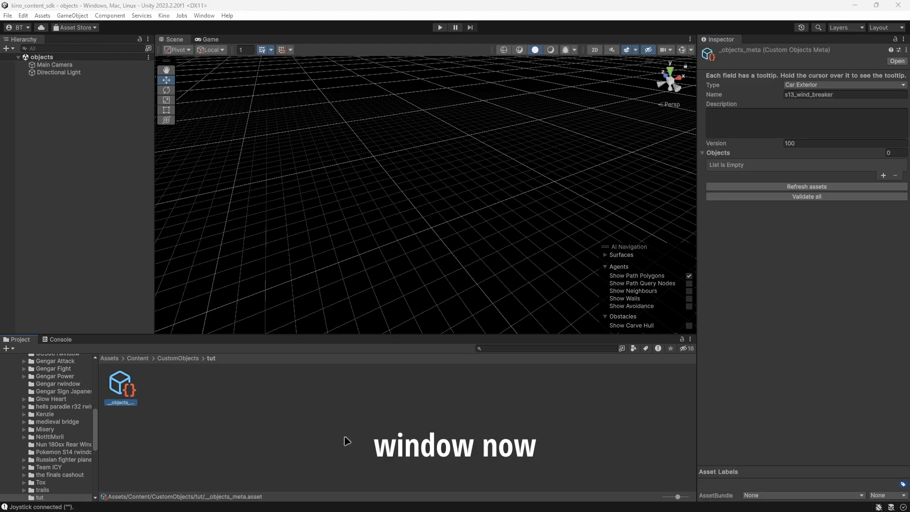
pyautogui.click(366, 500)
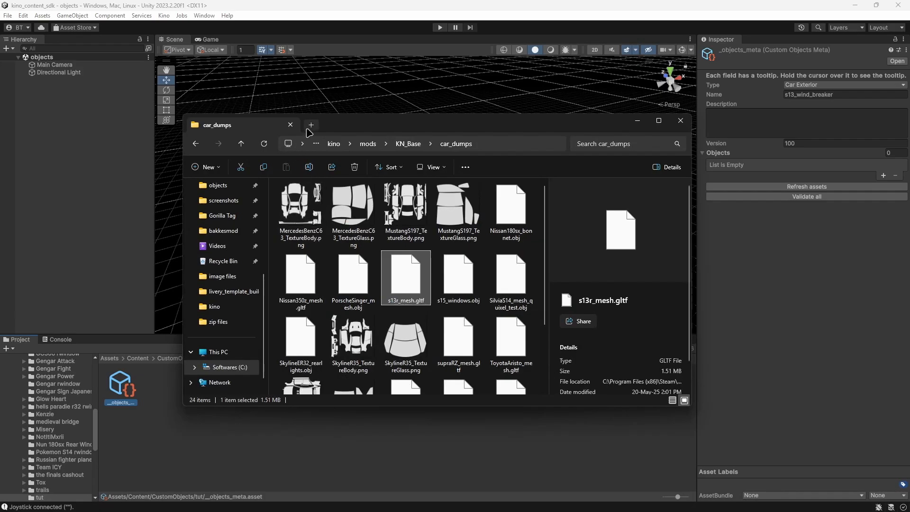
pyautogui.click(308, 126)
pyautogui.scroll(-5, 223, 246)
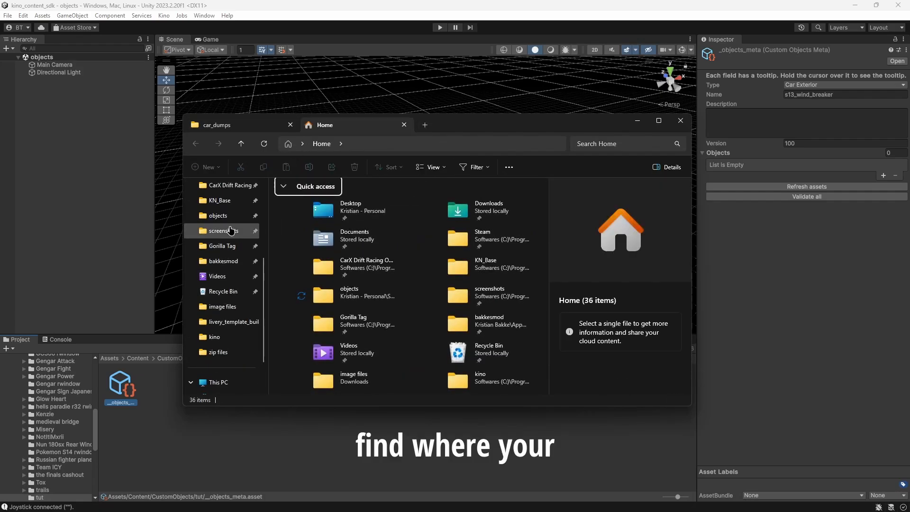
pyautogui.scroll(-8, 327, 294)
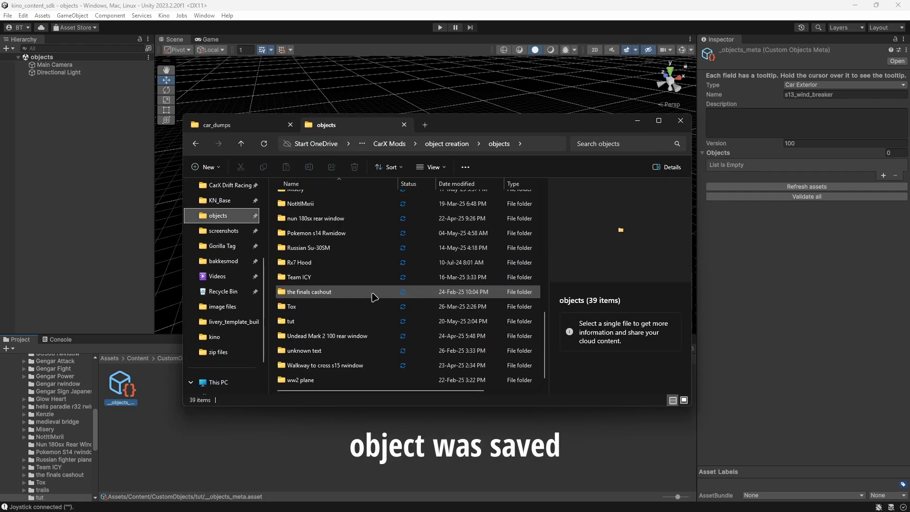
pyautogui.doubleClick(306, 322)
pyautogui.click(303, 201)
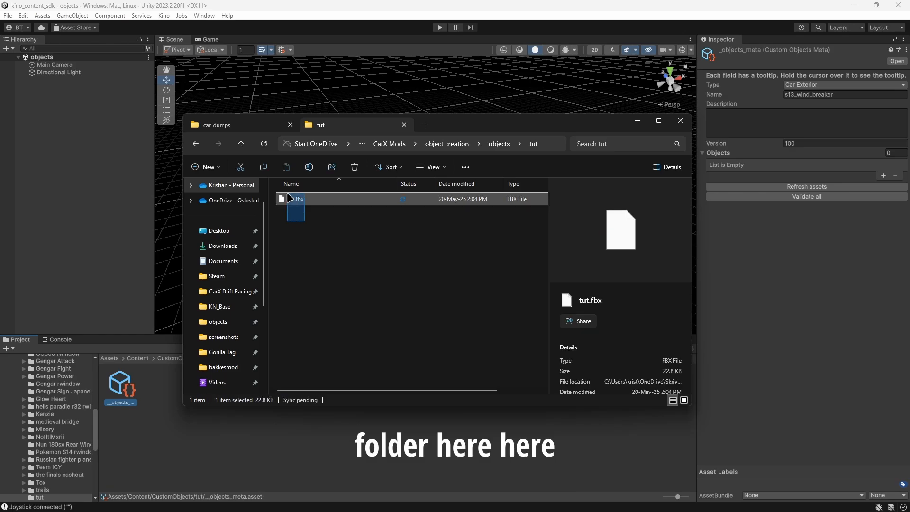
pyautogui.moveTo(299, 203); pyautogui.dragTo(158, 393)
pyautogui.click(160, 397)
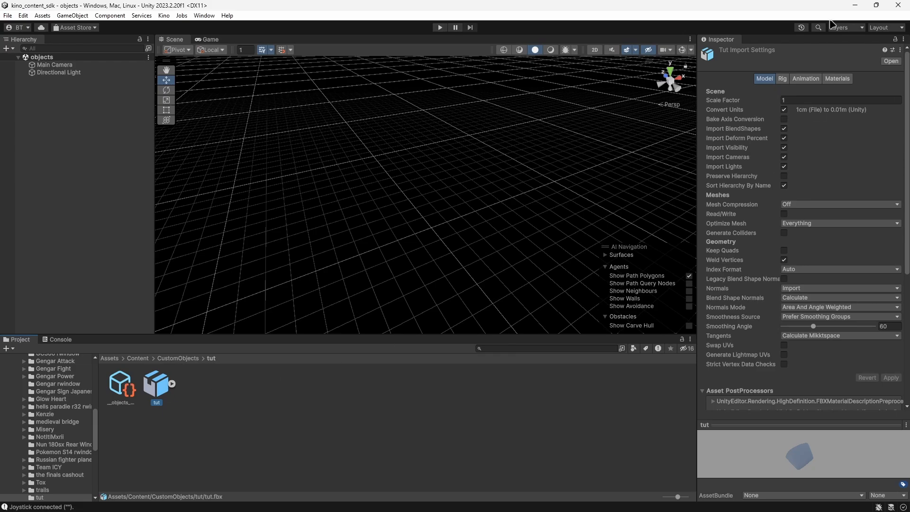
# Extract the materials of the imported tut model into the project's tut folder.
pyautogui.click(837, 79)
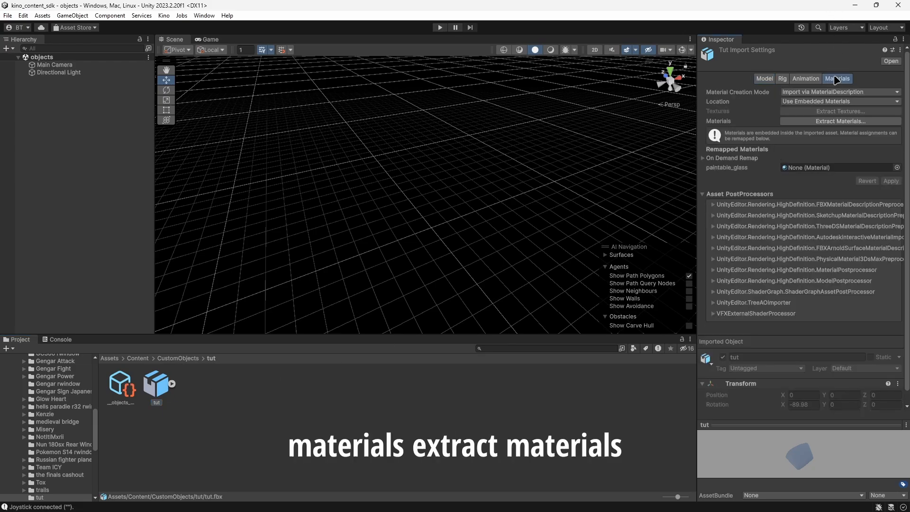
pyautogui.click(835, 122)
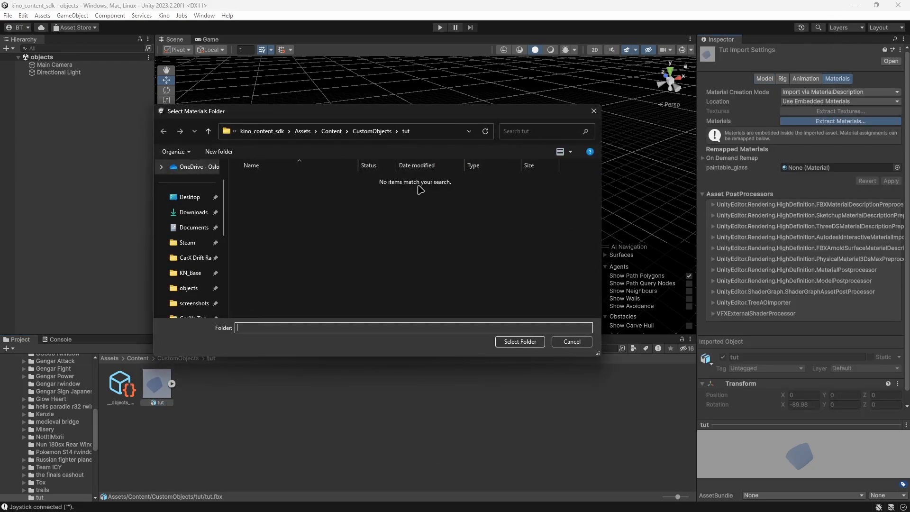
pyautogui.click(541, 345)
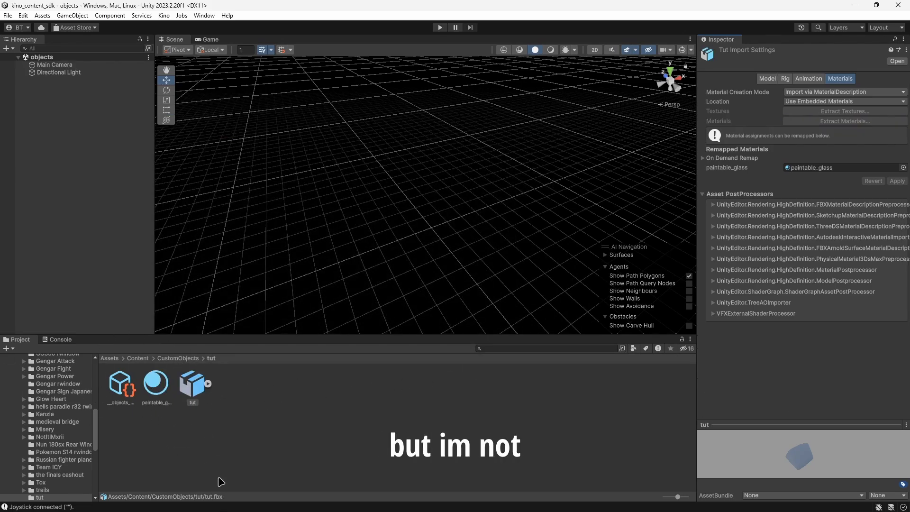
pyautogui.click(344, 397)
pyautogui.click(156, 382)
# Add the tut model to the objects scene through the hierarchy so it keeps its original placement.
pyautogui.click(194, 393)
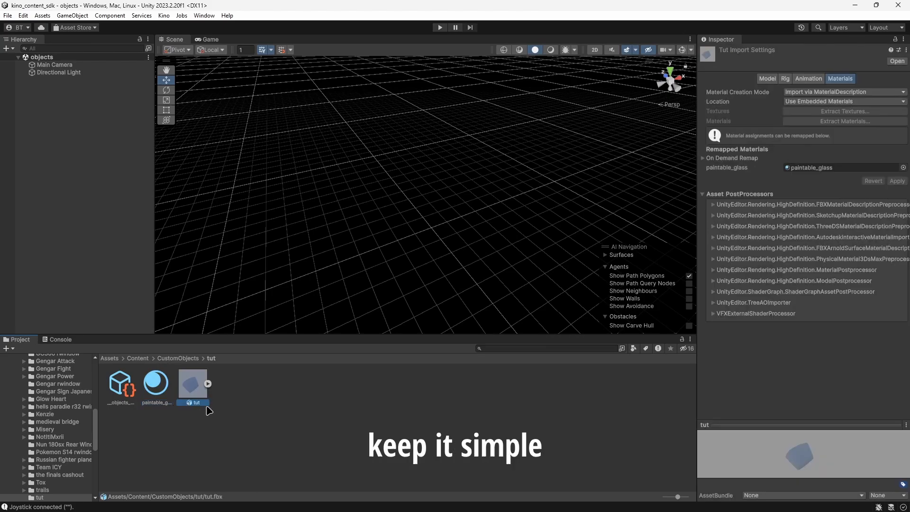
pyautogui.moveTo(197, 385); pyautogui.dragTo(345, 189)
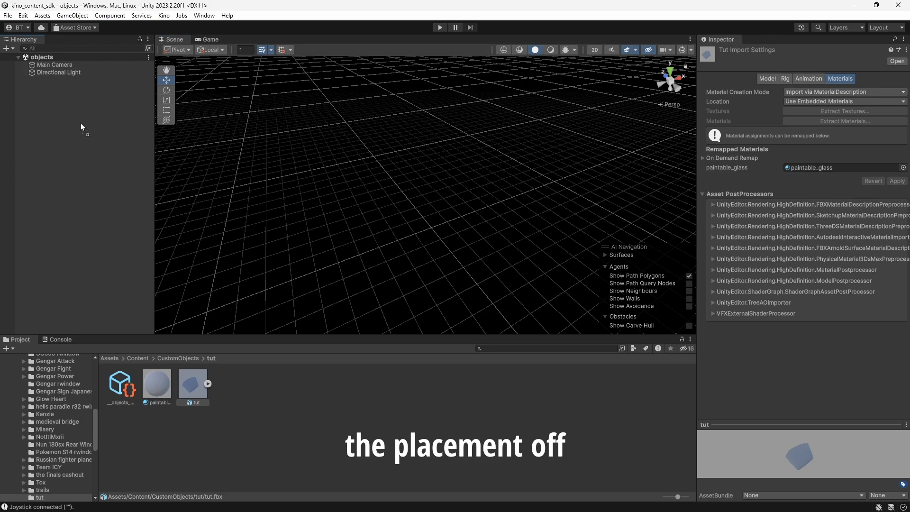
pyautogui.moveTo(81, 123); pyautogui.dragTo(65, 99)
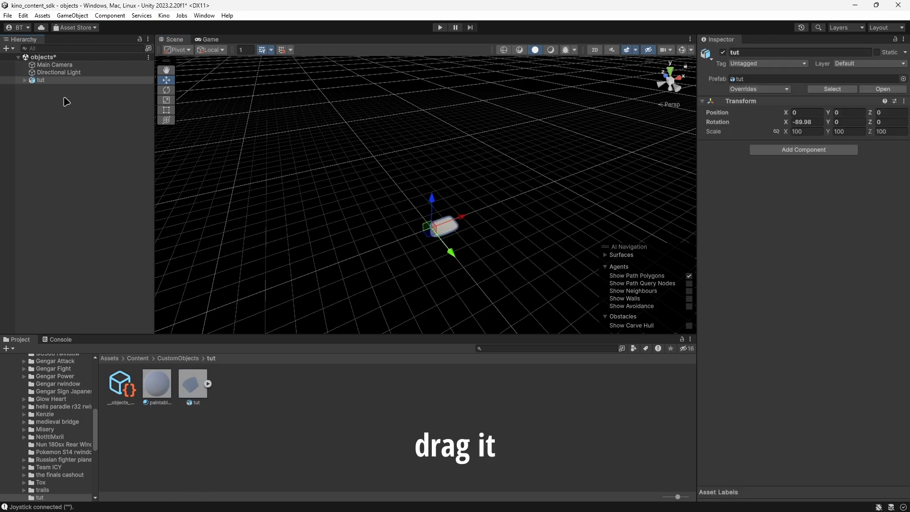
pyautogui.click(25, 80)
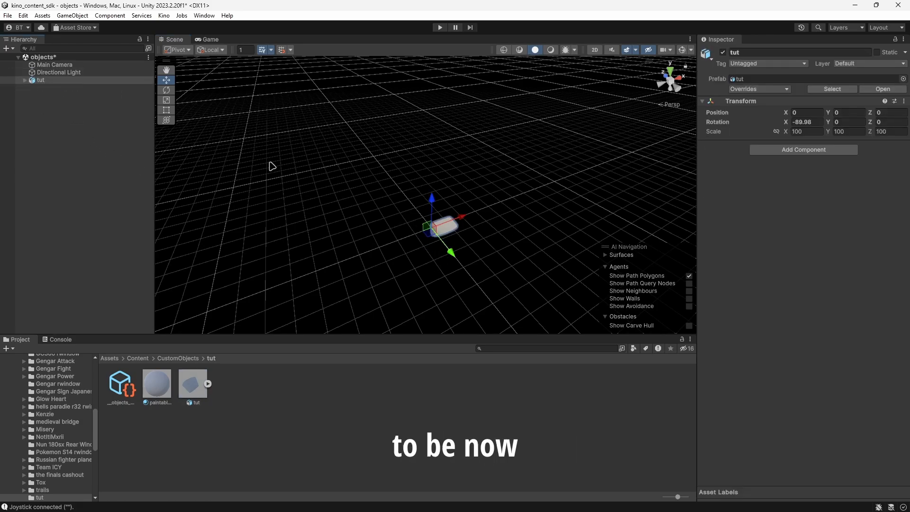
# Completely unpack the tut prefab in the scene and expand it to show its Chassis_root child.
pyautogui.rightClick(48, 81)
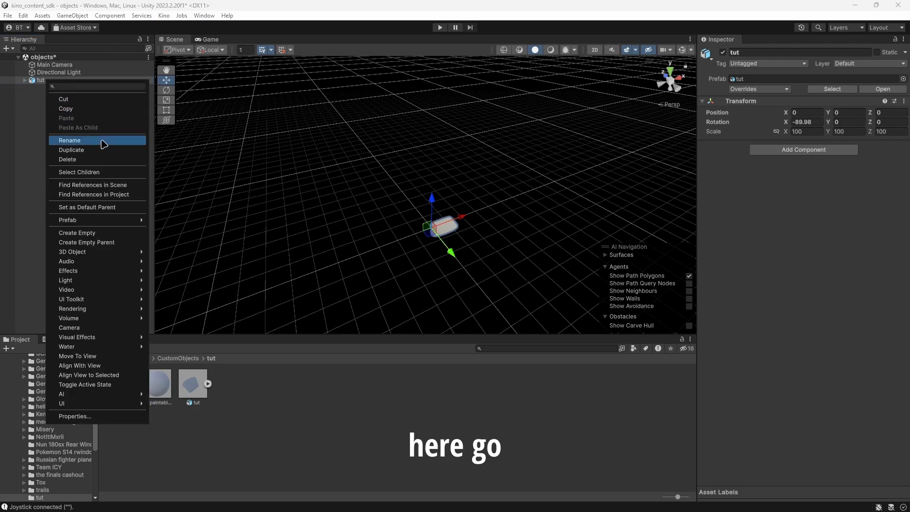
pyautogui.moveTo(105, 221)
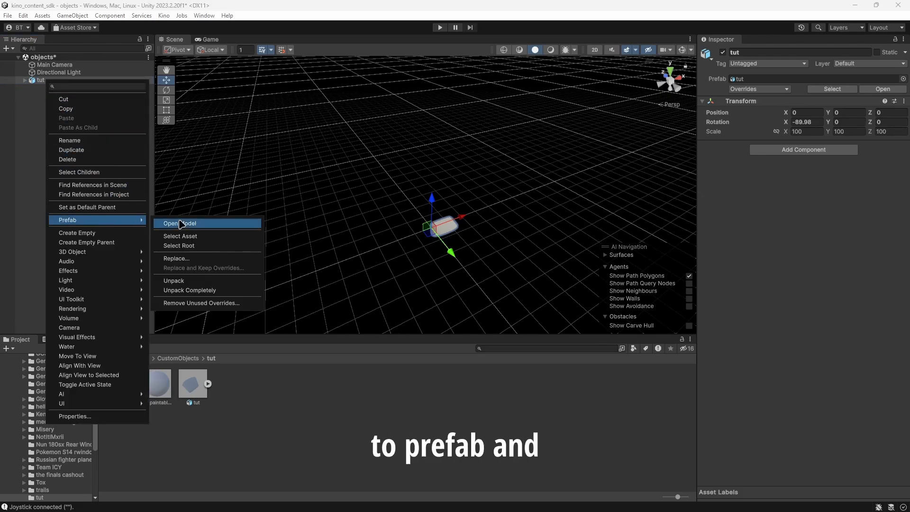
pyautogui.click(190, 290)
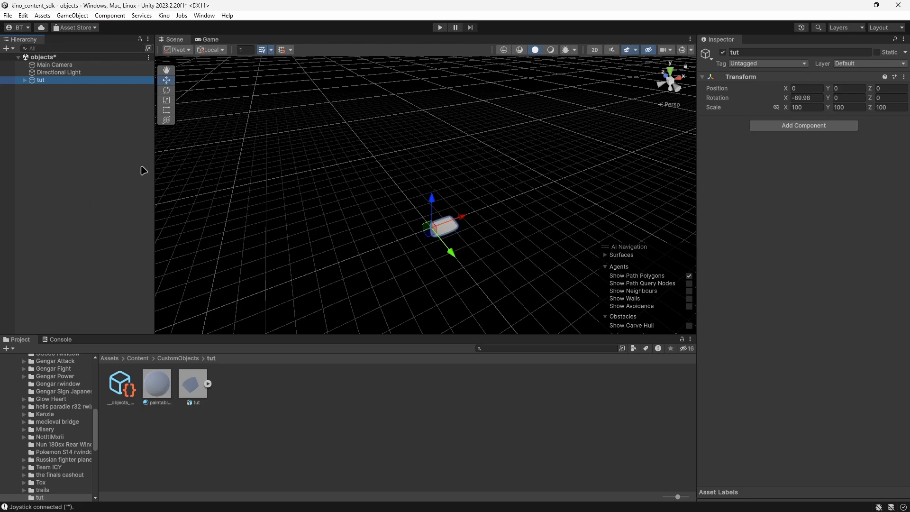
pyautogui.click(26, 81)
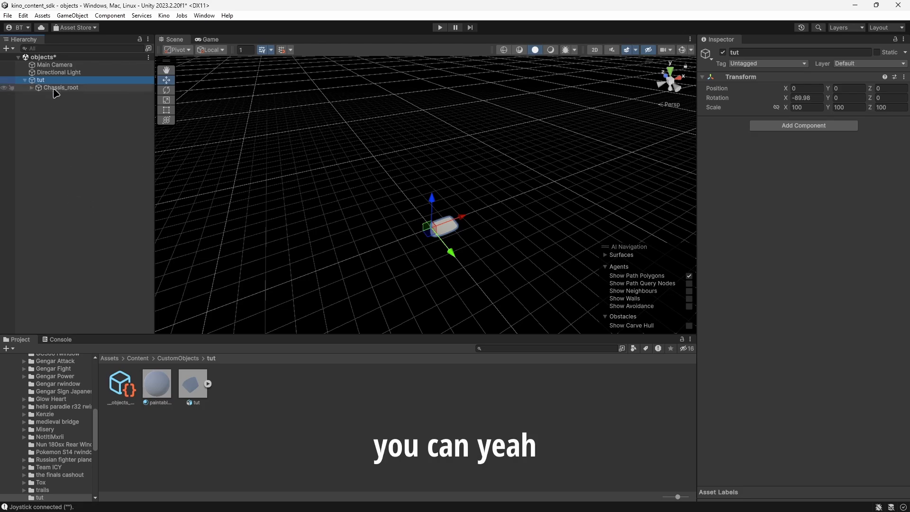
# Expand the tut object's hierarchy through Chassis_root and Chassis_missile_1 and select its window_rear mesh.
pyautogui.click(34, 88)
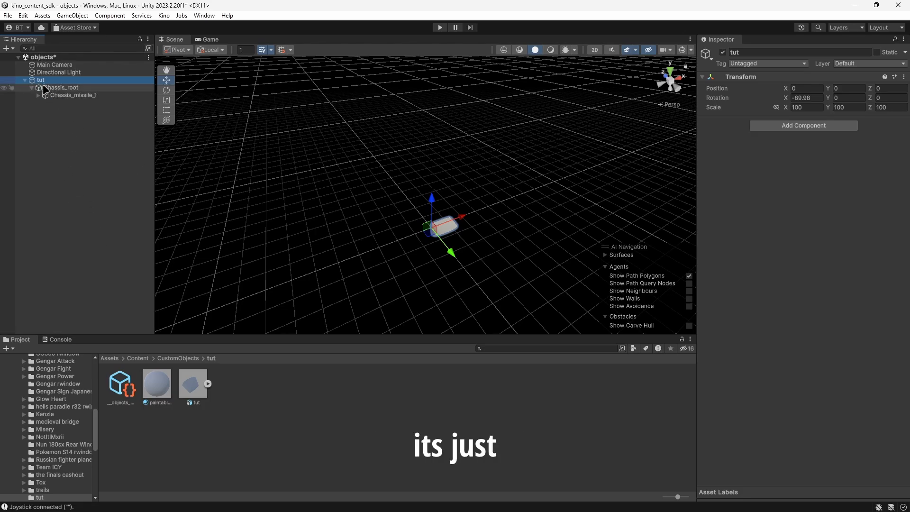
pyautogui.click(45, 96)
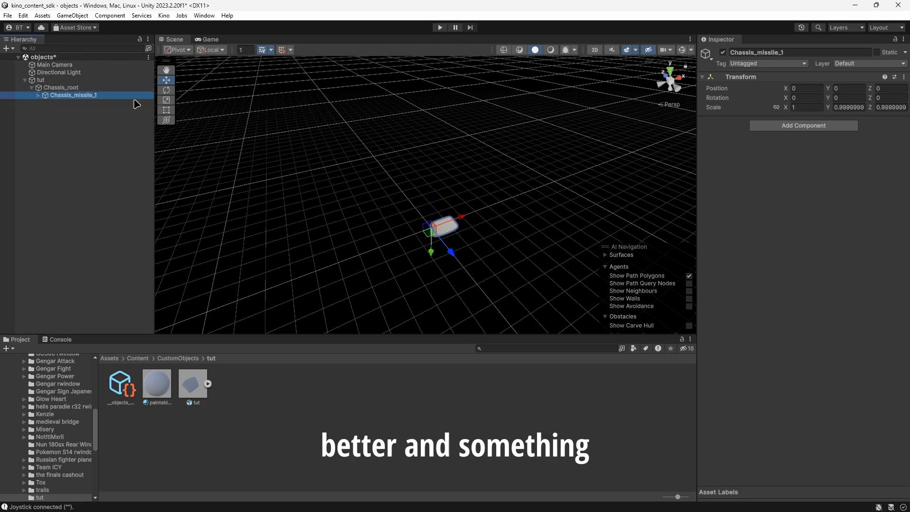
pyautogui.click(38, 95)
pyautogui.click(66, 104)
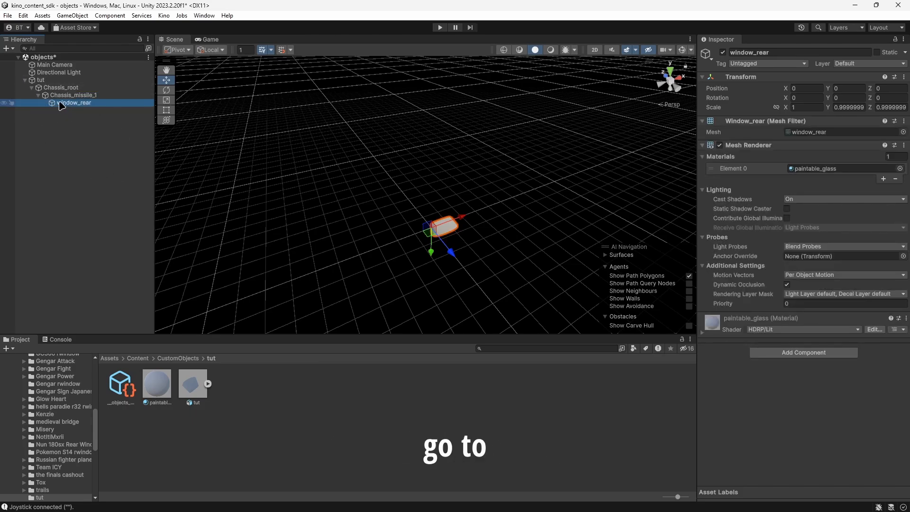
pyautogui.click(40, 80)
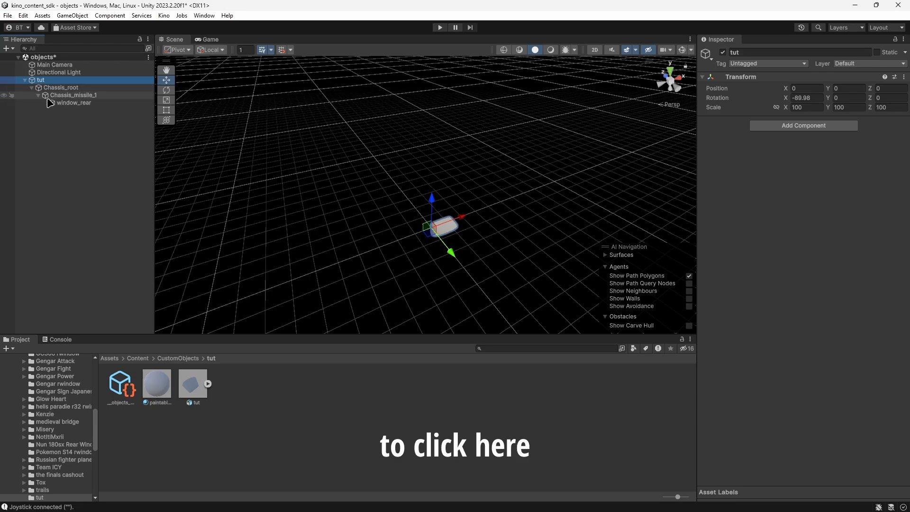
pyautogui.click(64, 104)
# Add a Video Player component to window_rear and enable its Loop option.
pyautogui.scroll(5, 500, 238)
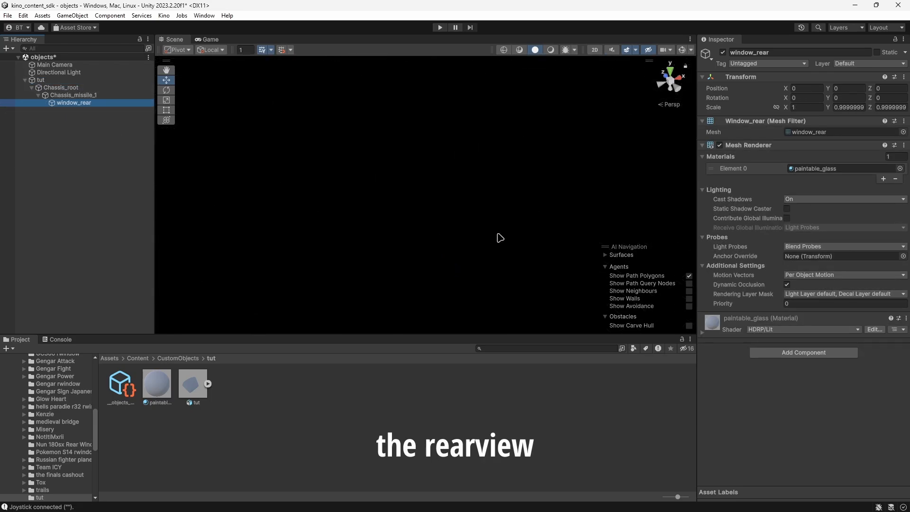
pyautogui.scroll(-5, 469, 177)
pyautogui.moveTo(464, 197)
pyautogui.mouseDown(button='middle')
pyautogui.moveTo(433, 190)
pyautogui.moveTo(456, 190)
pyautogui.moveTo(457, 203)
pyautogui.mouseUp(button='middle')
pyautogui.scroll(-4, 456, 190)
pyautogui.scroll(4, 459, 209)
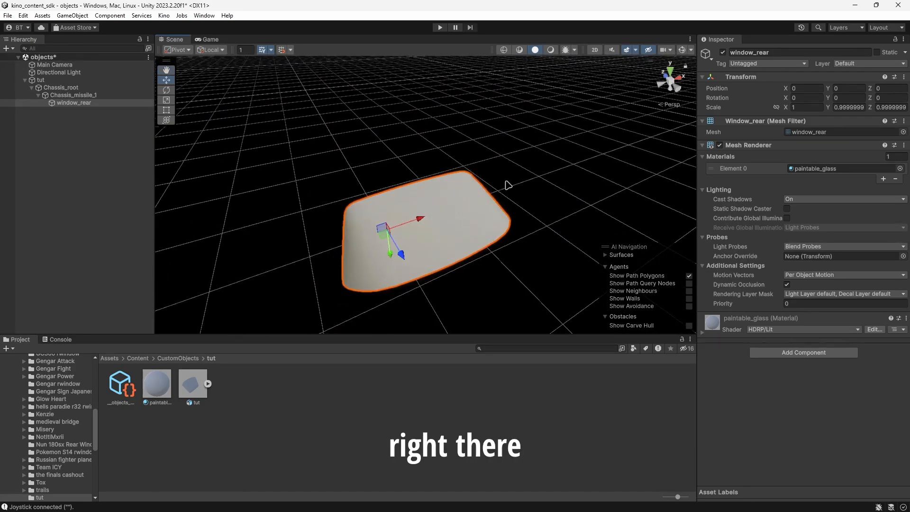
pyautogui.click(785, 354)
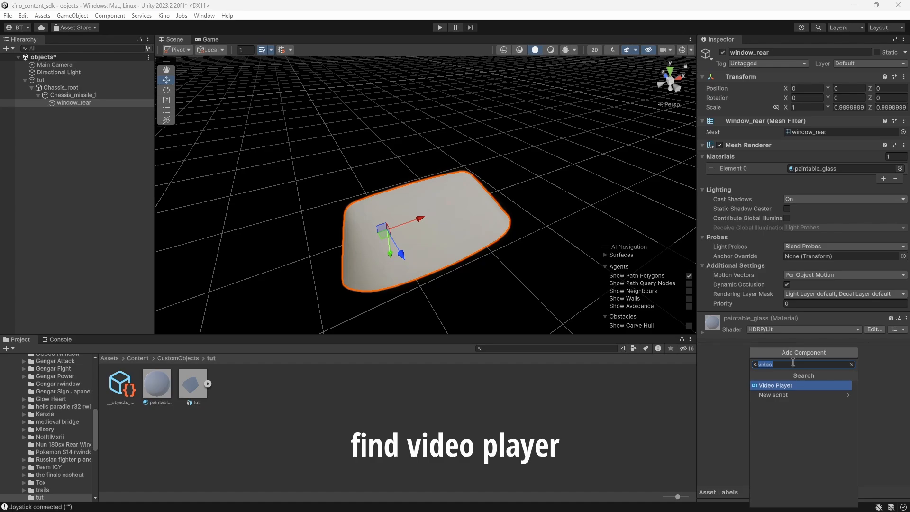
pyautogui.write('video')
pyautogui.click(787, 385)
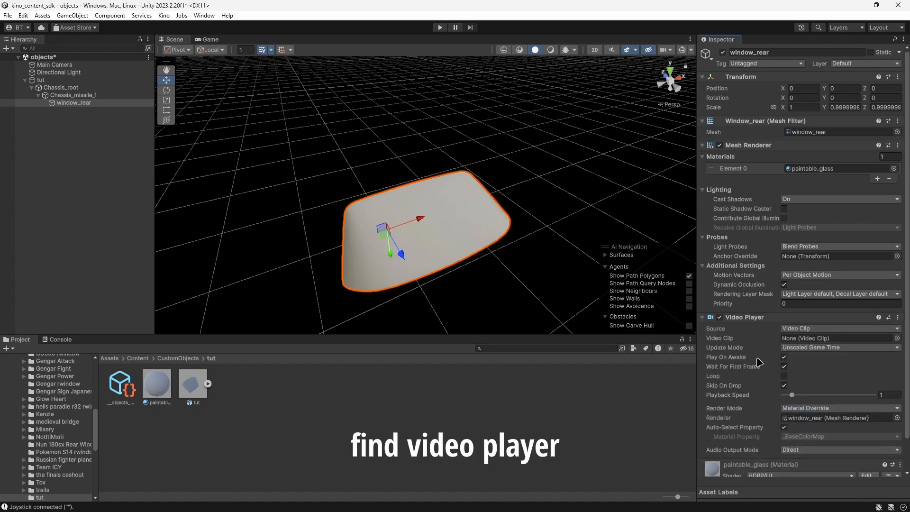
pyautogui.click(784, 376)
pyautogui.scroll(-2, 826, 382)
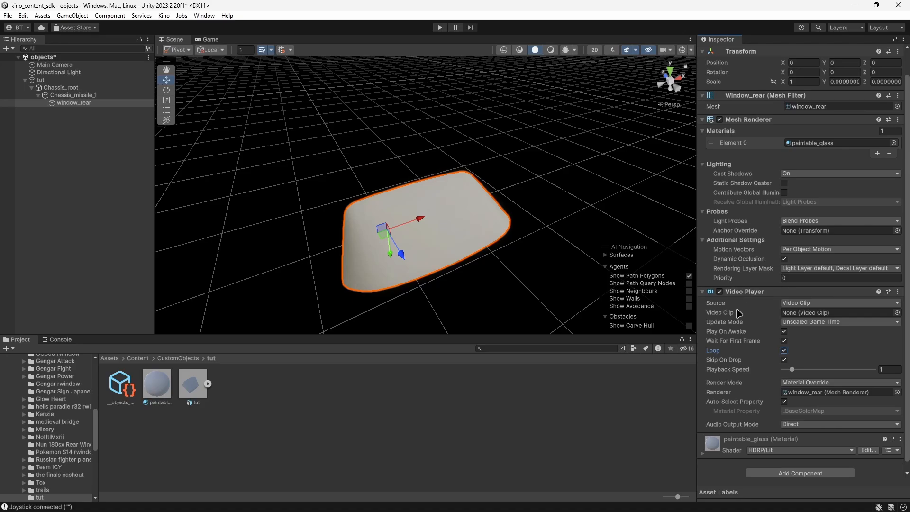
# Check the available source types and the Video Clip slot of window_rear's Video Player.
pyautogui.click(805, 302)
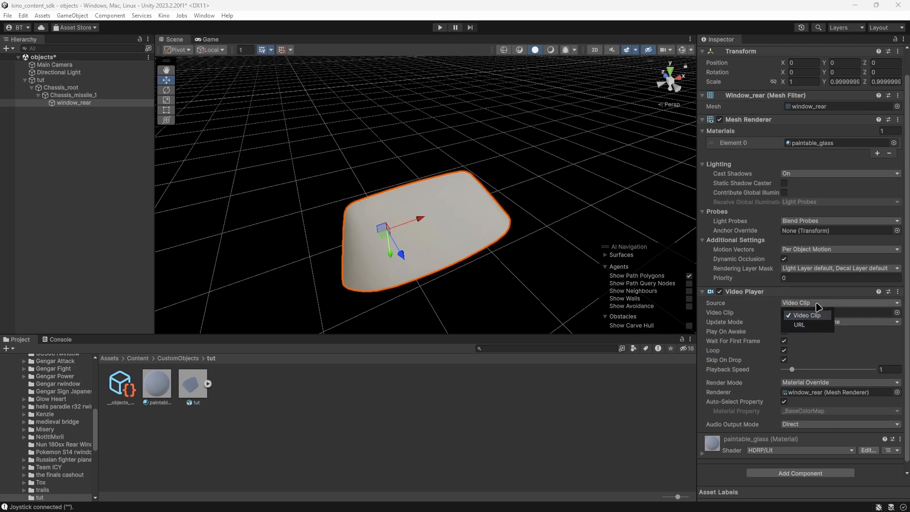
pyautogui.click(792, 304)
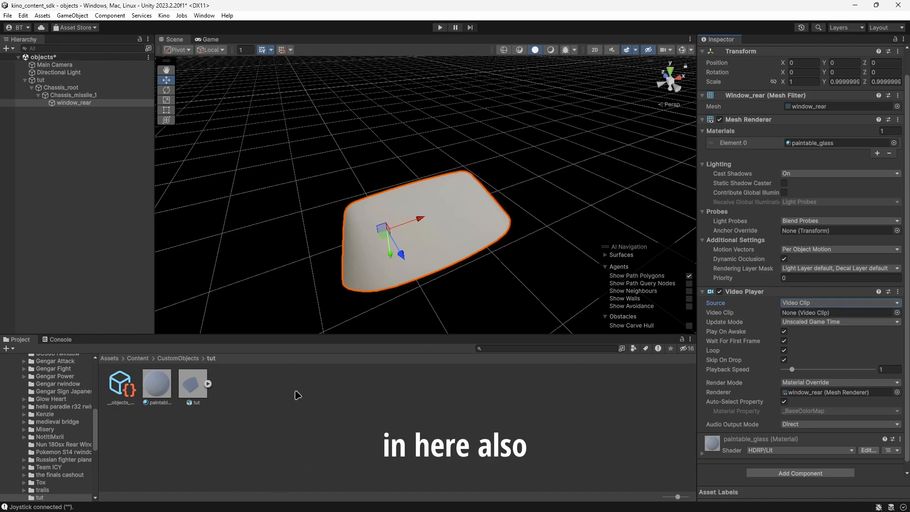
pyautogui.click(723, 312)
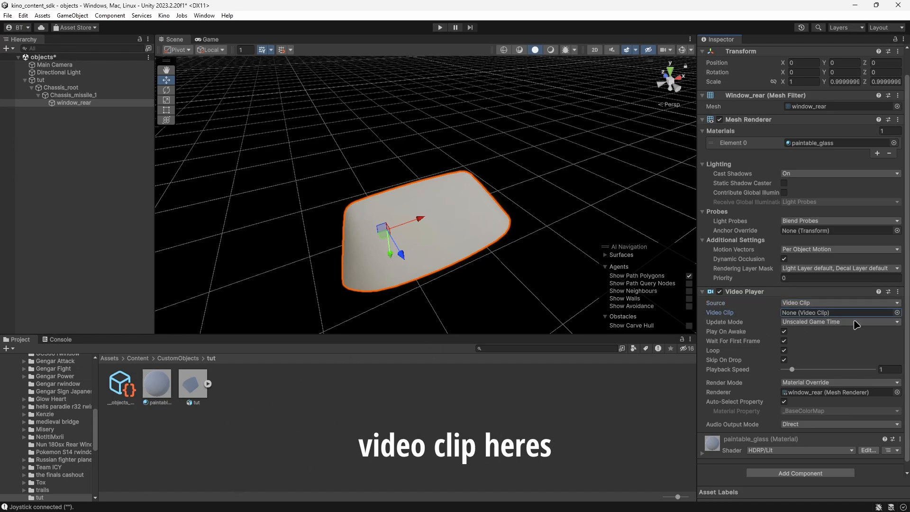
# Try to import AMV].mp4 from the video files folder in Downloads into the project's tut folder.
pyautogui.press('super')
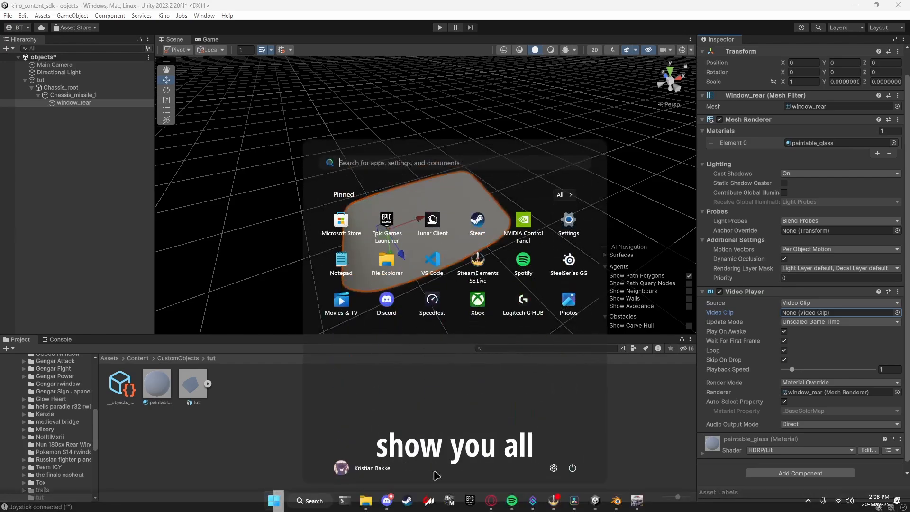
pyautogui.click(386, 501)
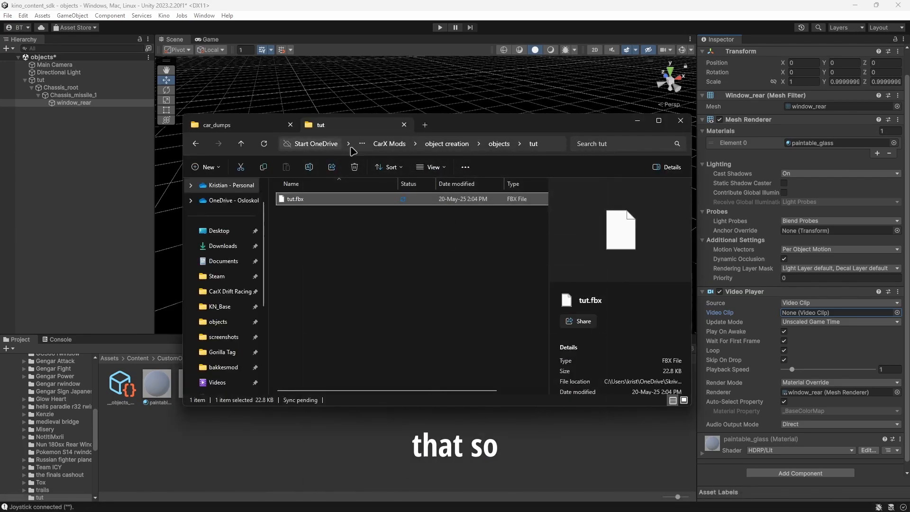
pyautogui.click(424, 124)
pyautogui.click(213, 230)
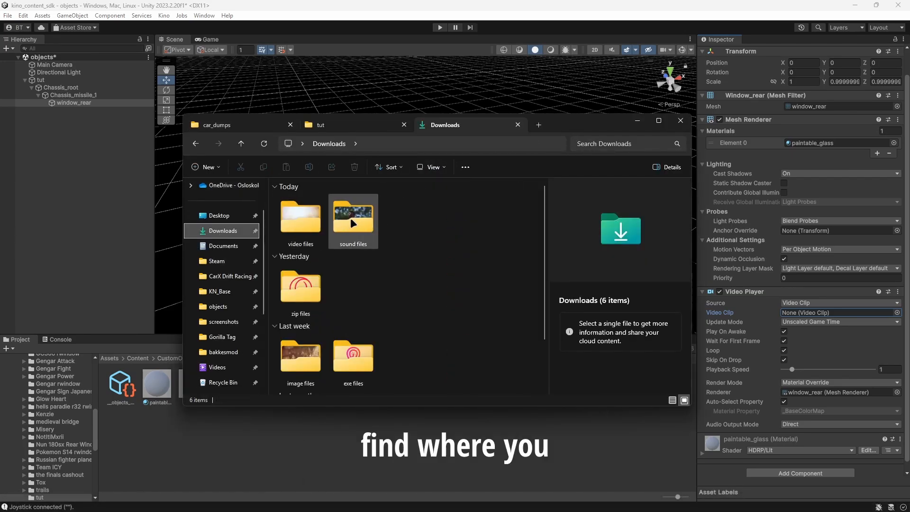
pyautogui.doubleClick(300, 216)
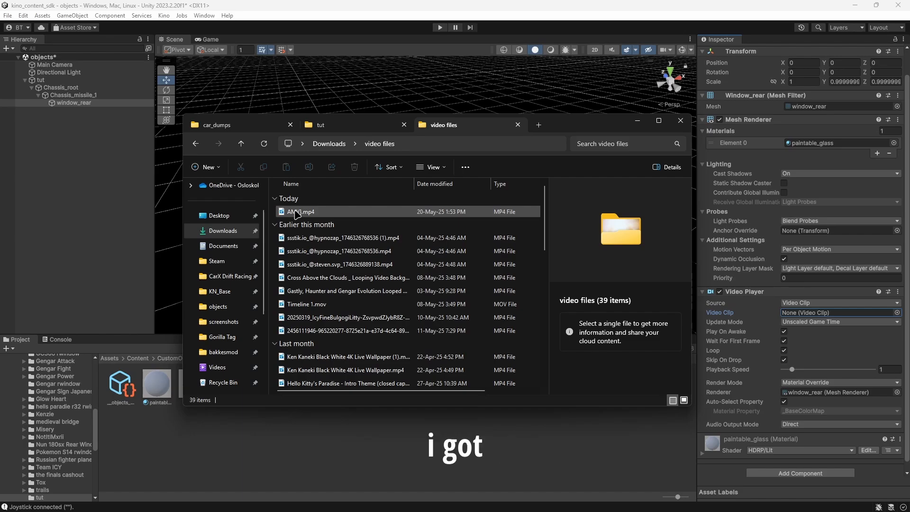
pyautogui.moveTo(299, 213); pyautogui.dragTo(306, 452)
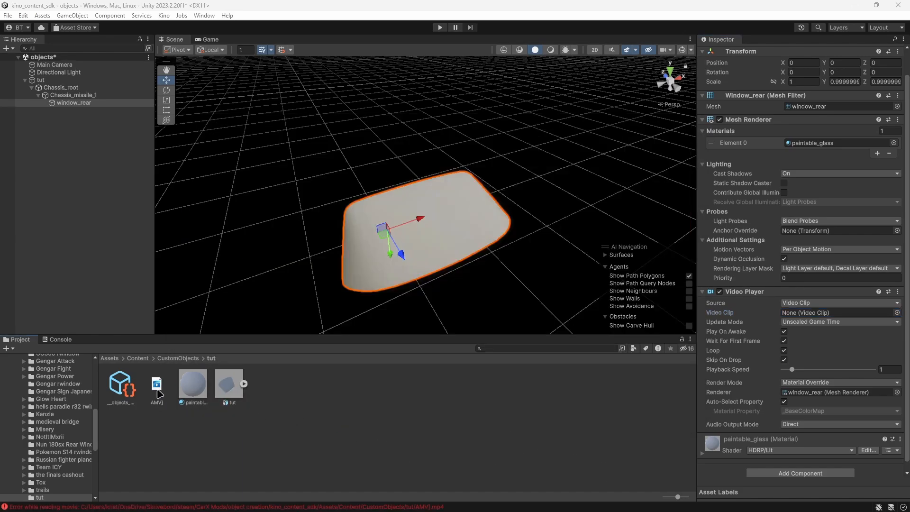
# Delete the imported AMV] asset from the project's tut folder.
pyautogui.click(156, 386)
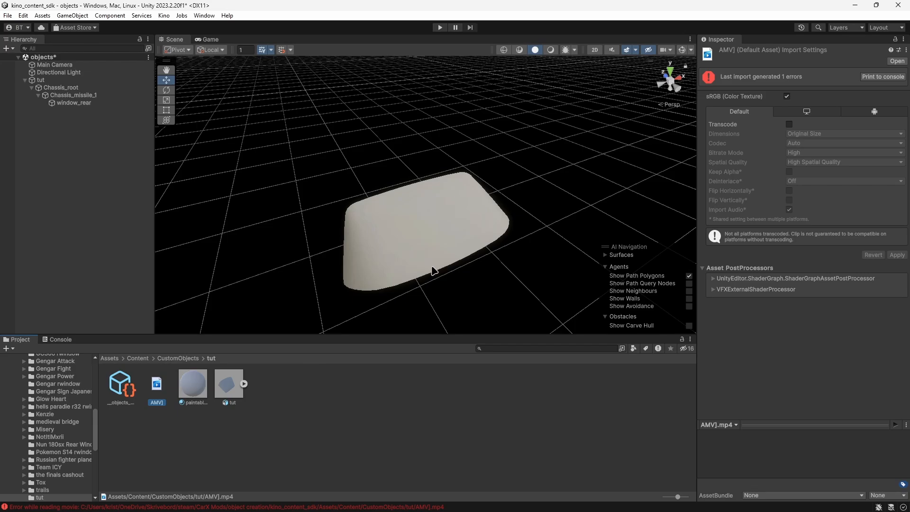
pyautogui.press('Delete')
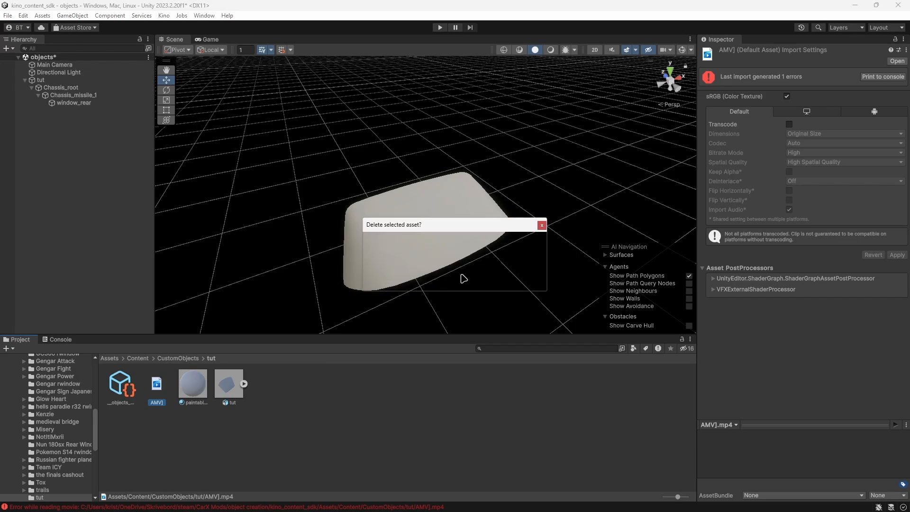
pyautogui.click(474, 279)
# Import Timeline 1.mov from File Explorer's video files folder into the project's tut folder and select the imported clip.
pyautogui.press('super')
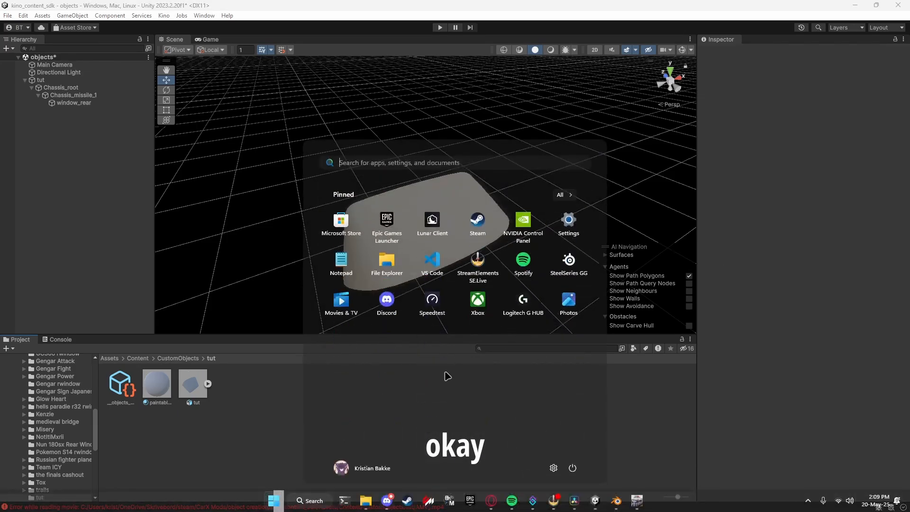
pyautogui.click(366, 500)
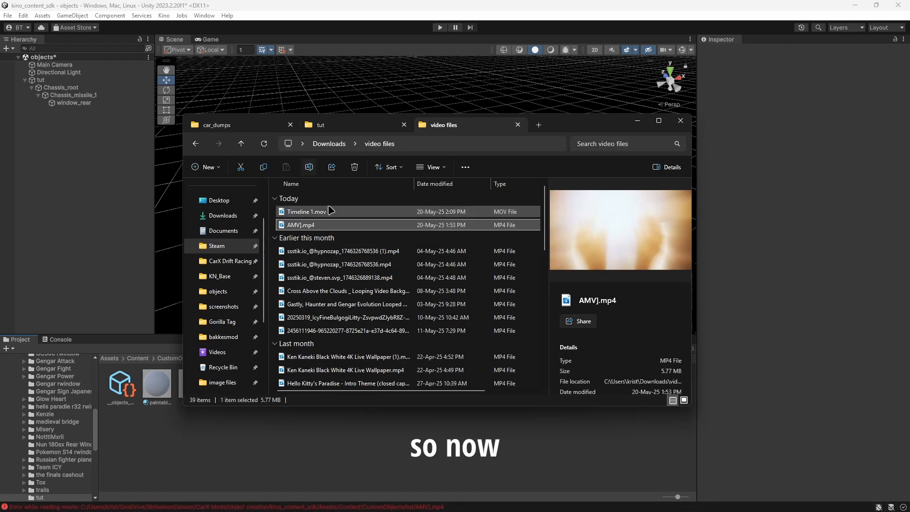
pyautogui.moveTo(292, 213); pyautogui.dragTo(266, 431)
pyautogui.click(157, 384)
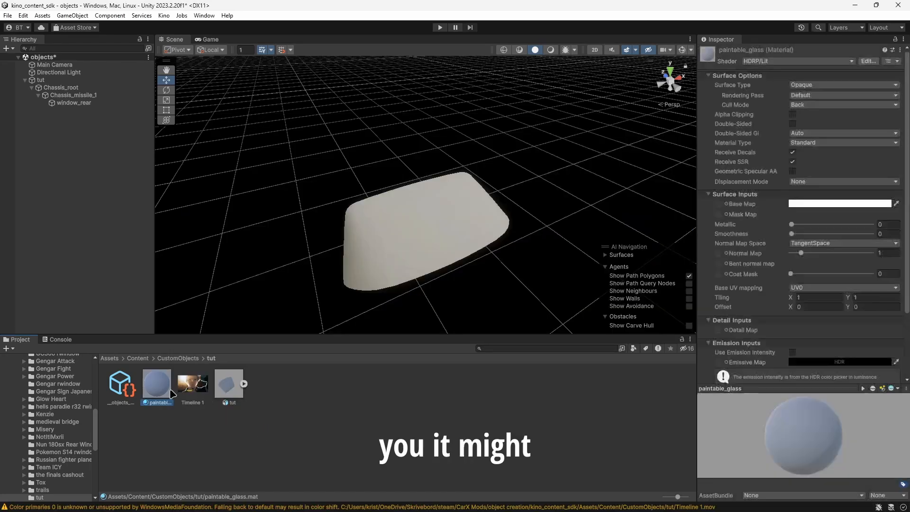
pyautogui.click(192, 384)
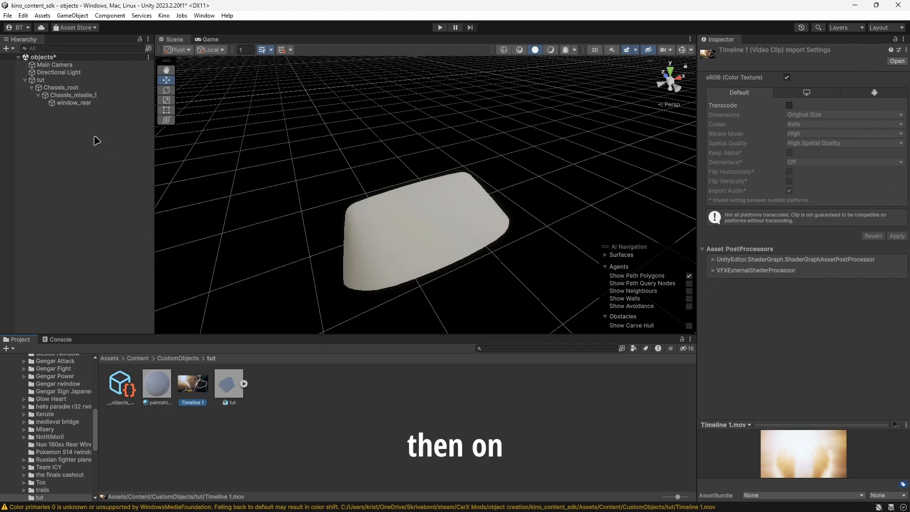
# Assign the Timeline 1 clip to window_rear's Video Player and set its render mode to Render Texture.
pyautogui.click(74, 102)
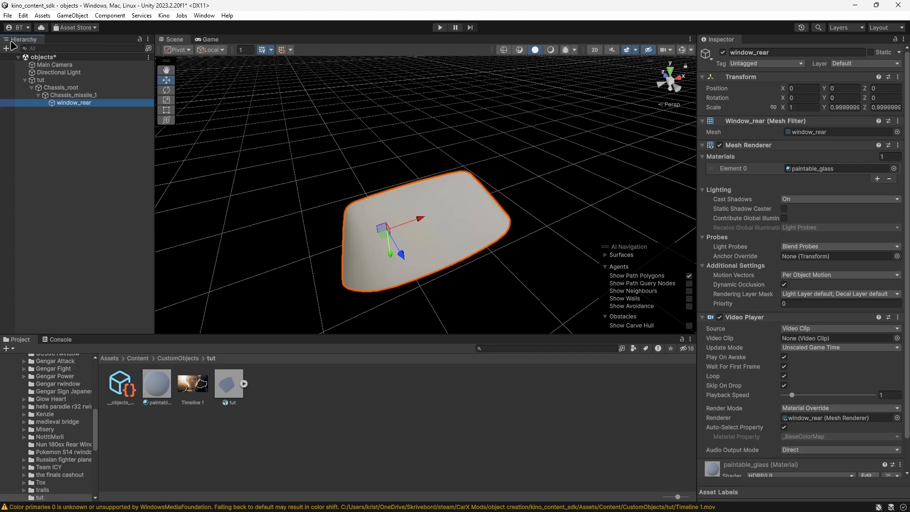
pyautogui.click(228, 394)
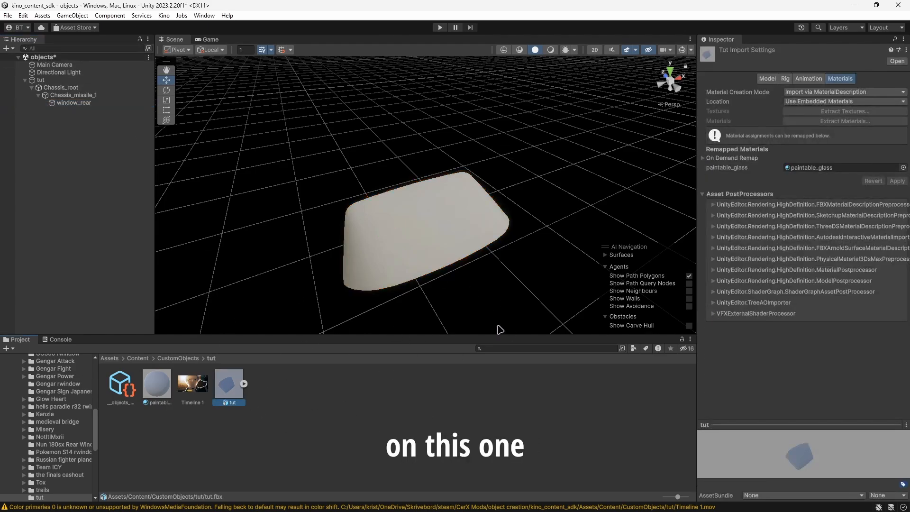
pyautogui.click(68, 102)
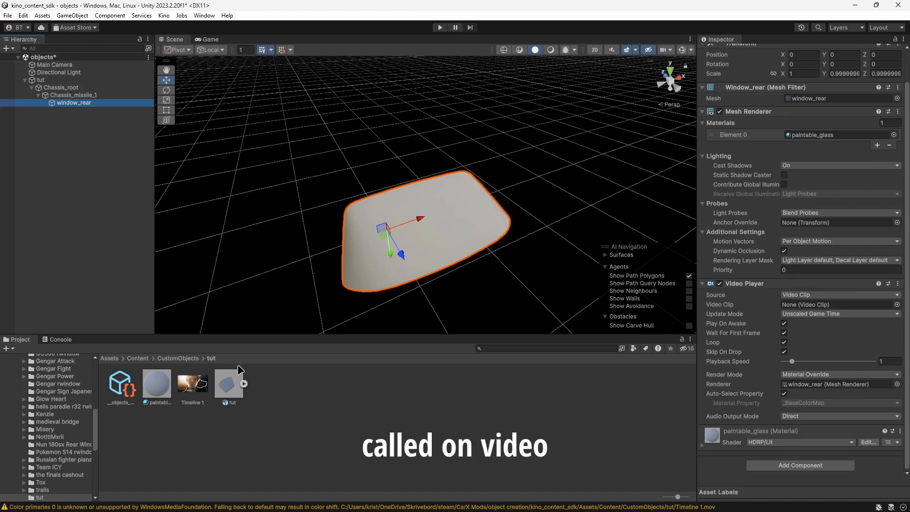
pyautogui.moveTo(198, 388); pyautogui.dragTo(220, 368)
pyautogui.moveTo(295, 414); pyautogui.dragTo(189, 406)
pyautogui.moveTo(645, 411); pyautogui.dragTo(828, 306)
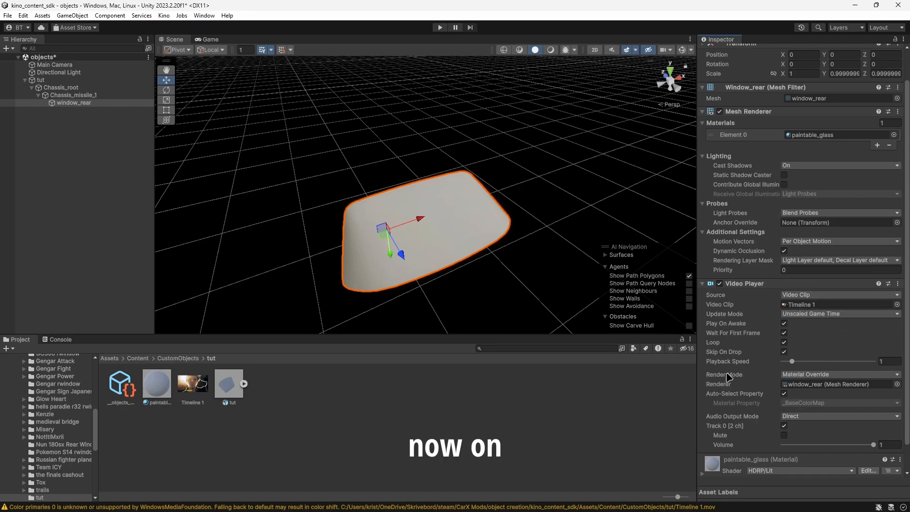
pyautogui.click(800, 376)
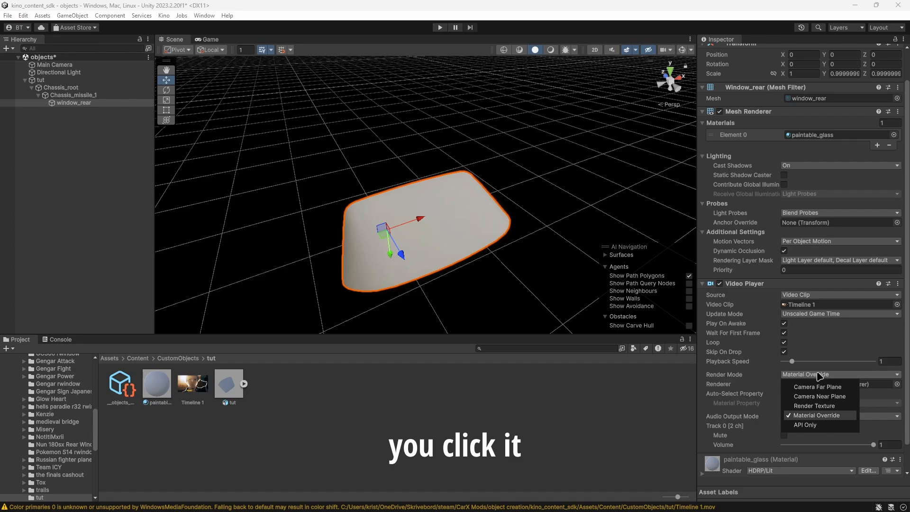
pyautogui.click(814, 405)
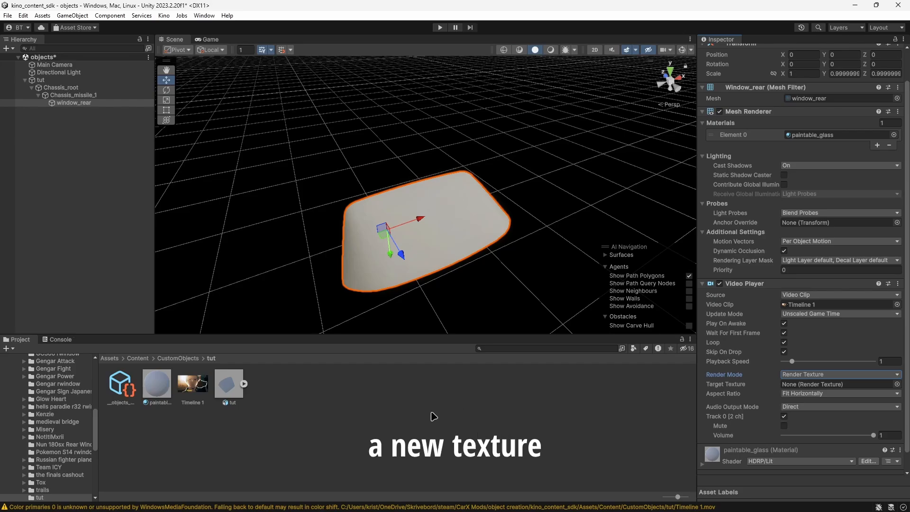
# Create a Render Texture named tut in the project's tut folder.
pyautogui.rightClick(284, 388)
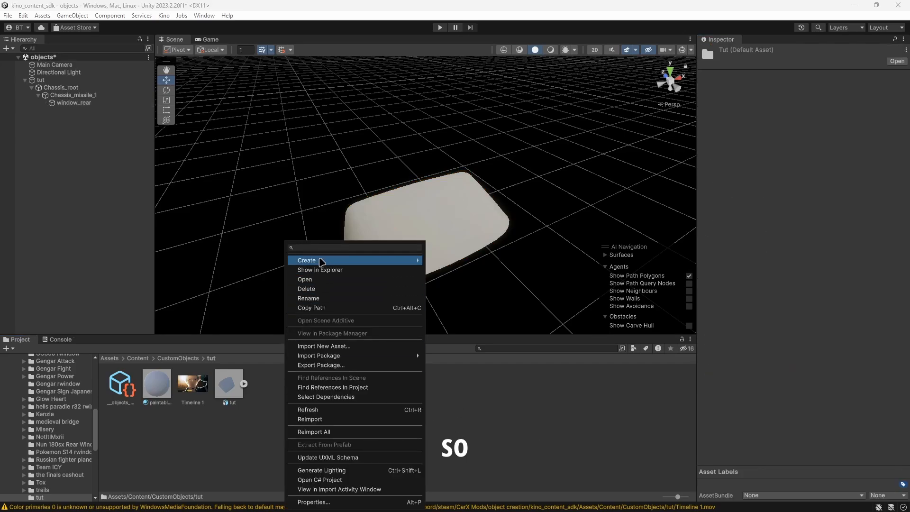
pyautogui.moveTo(322, 262)
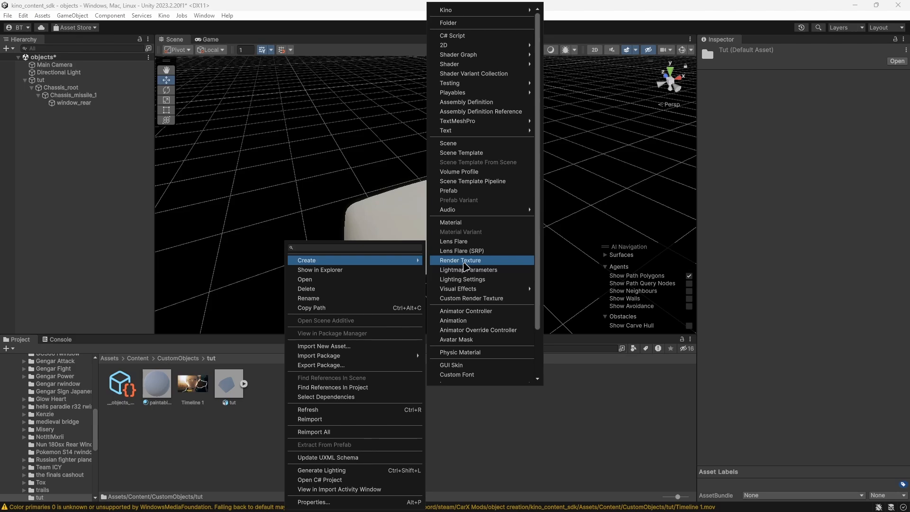
pyautogui.click(464, 261)
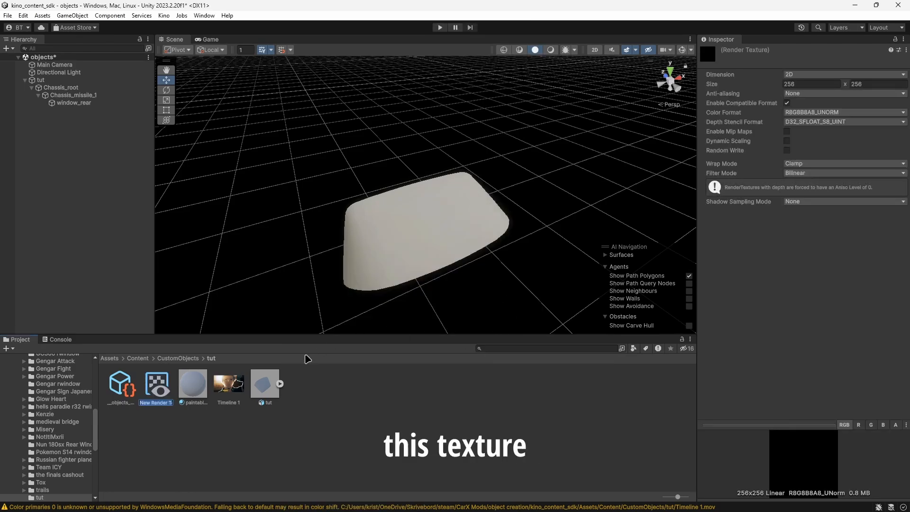
pyautogui.write('tut')
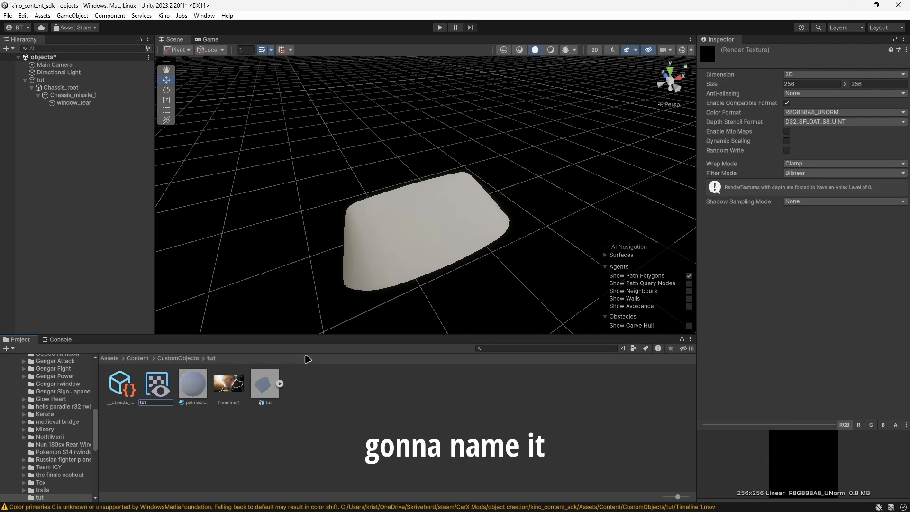
pyautogui.press('Return')
# Set the tut render texture's size to 1920 x 1080.
pyautogui.click(804, 85)
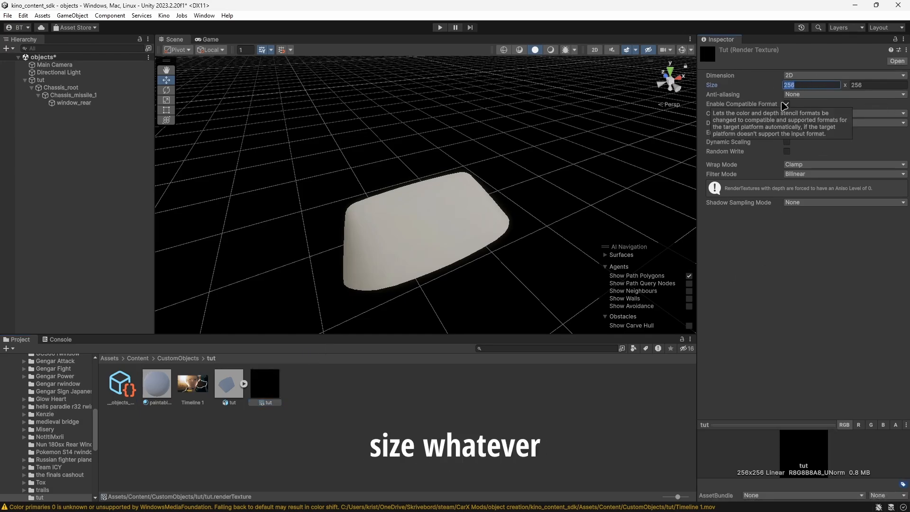
pyautogui.write('1920')
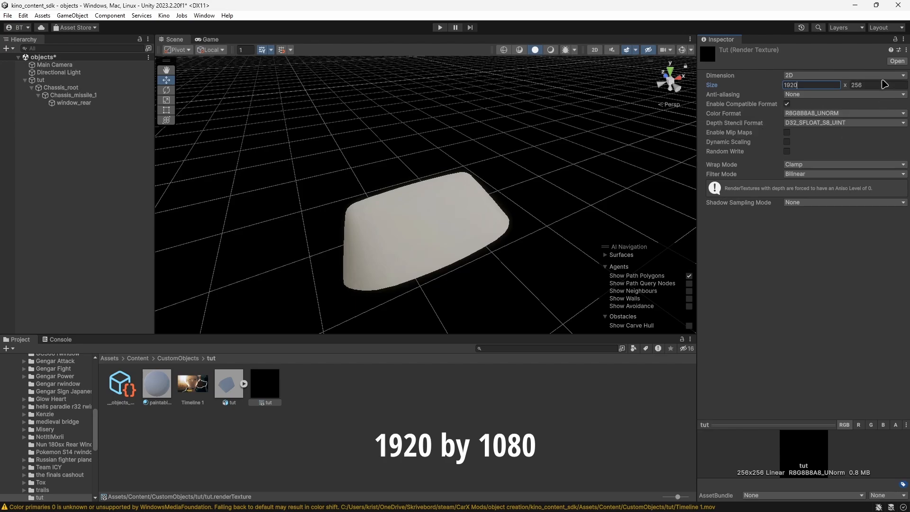
pyautogui.click(861, 84)
pyautogui.write('1080')
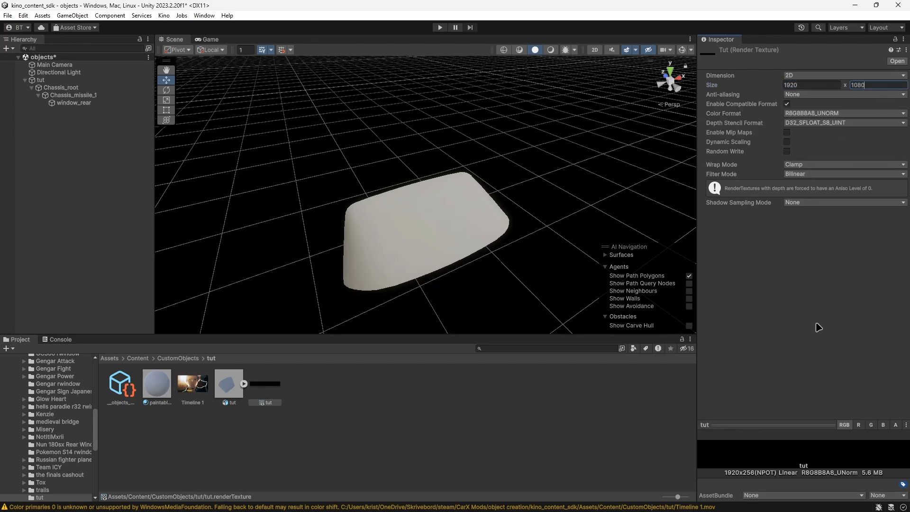
pyautogui.press('Return')
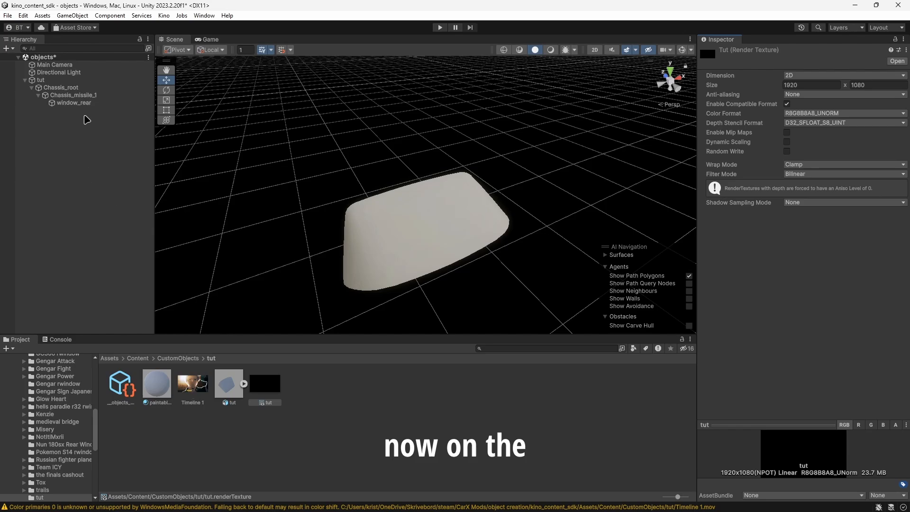
# Assign the tut render texture as the target texture of window_rear's Video Player.
pyautogui.click(75, 103)
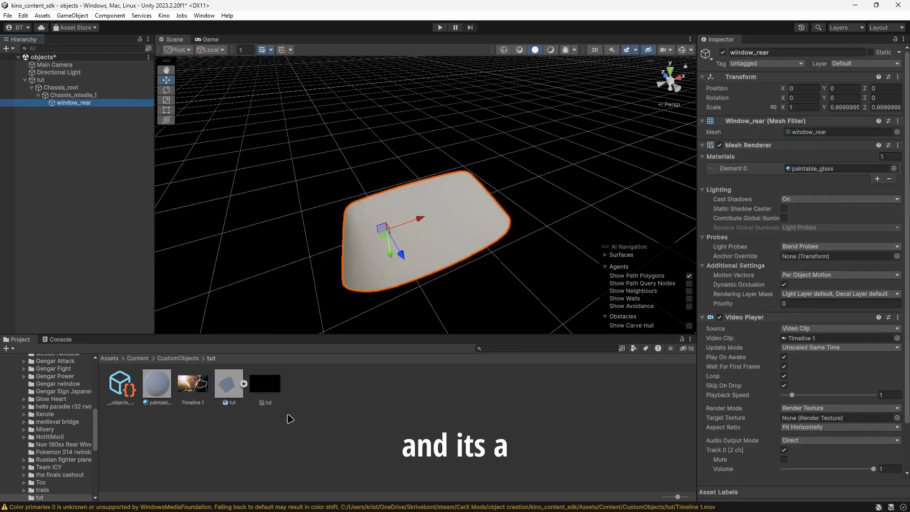
pyautogui.moveTo(263, 386); pyautogui.dragTo(383, 455)
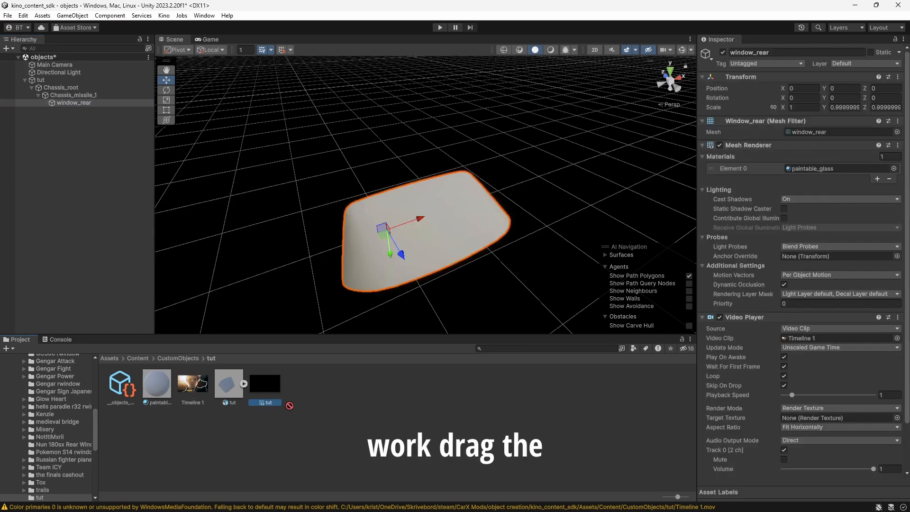
pyautogui.moveTo(256, 401); pyautogui.dragTo(818, 420)
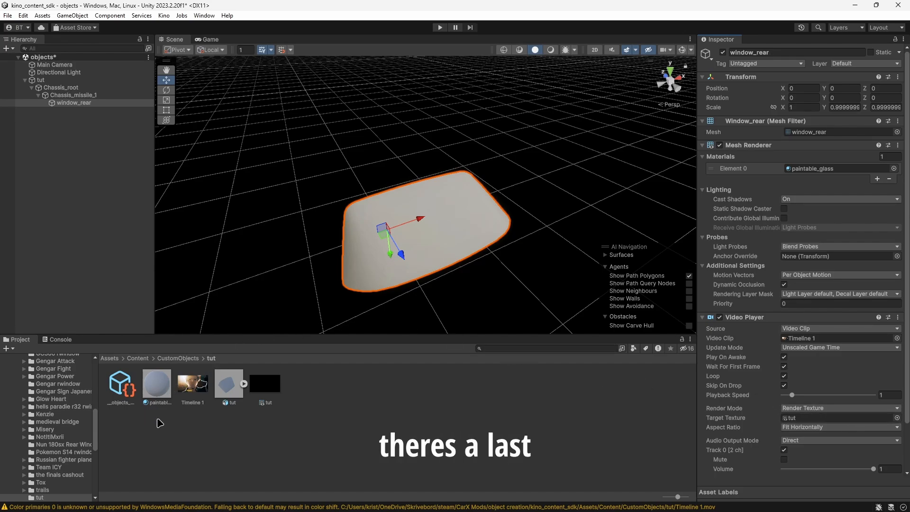
# Rename the paintable_glass material in the tut folder as glass.
pyautogui.click(157, 397)
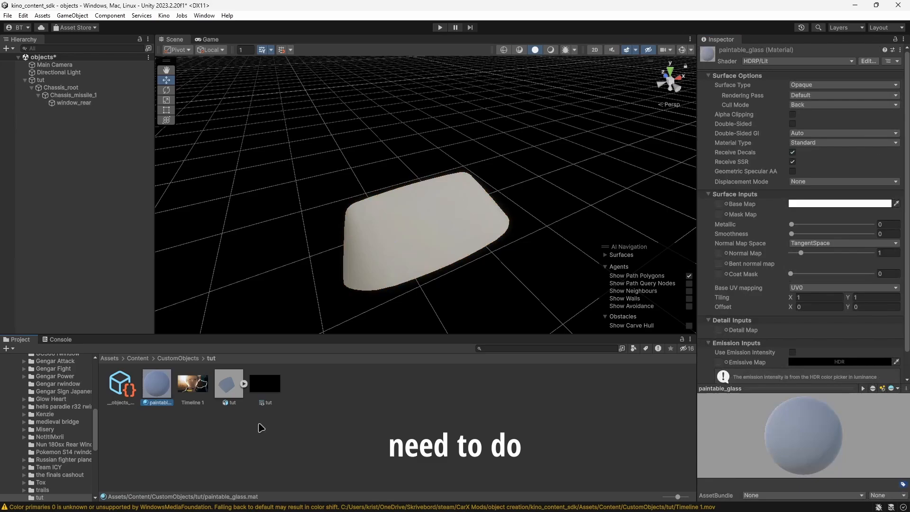
pyautogui.rightClick(160, 403)
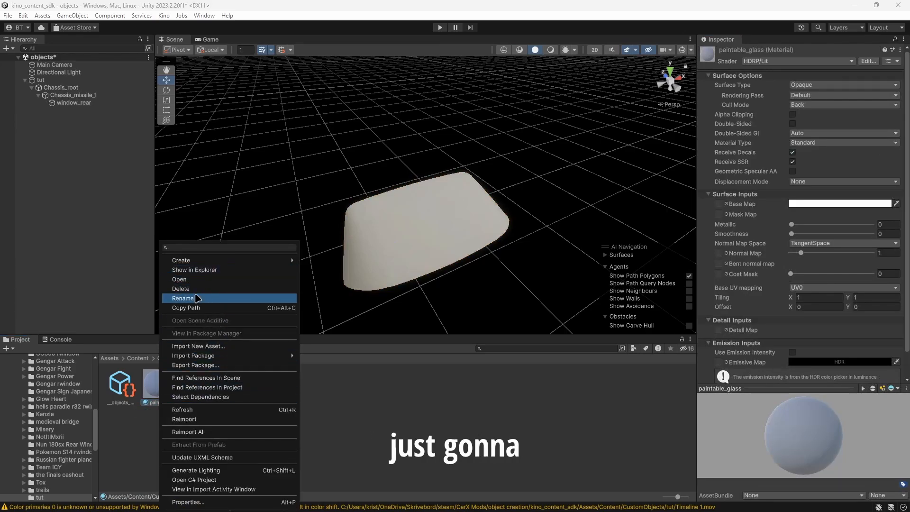
pyautogui.click(196, 298)
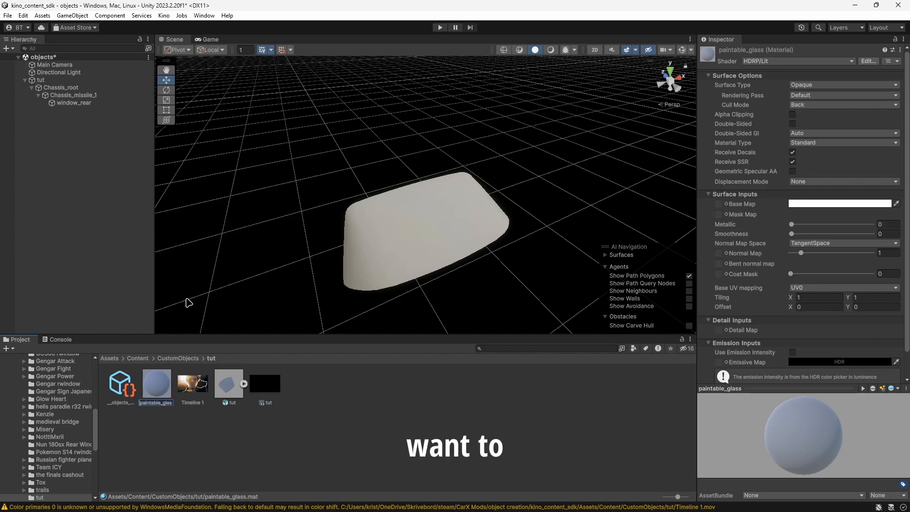
pyautogui.press('Right')
pyautogui.press('Right')
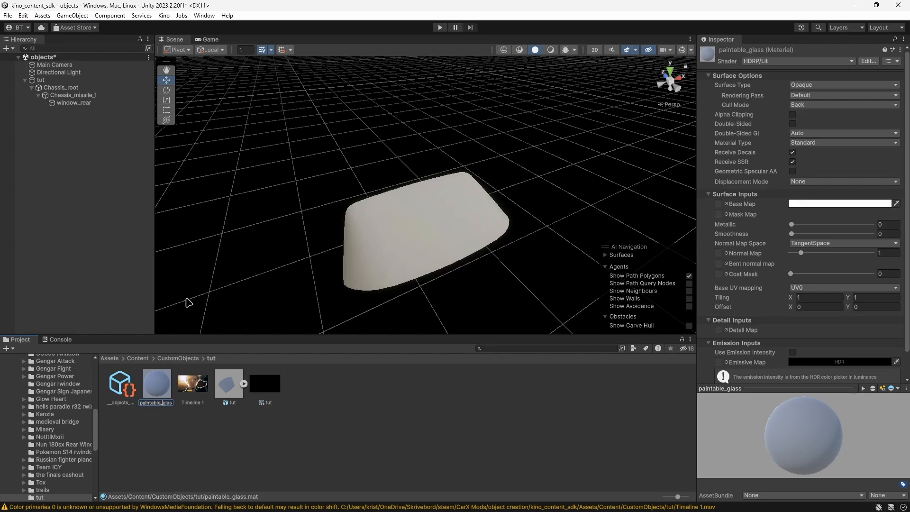
pyautogui.press('Return')
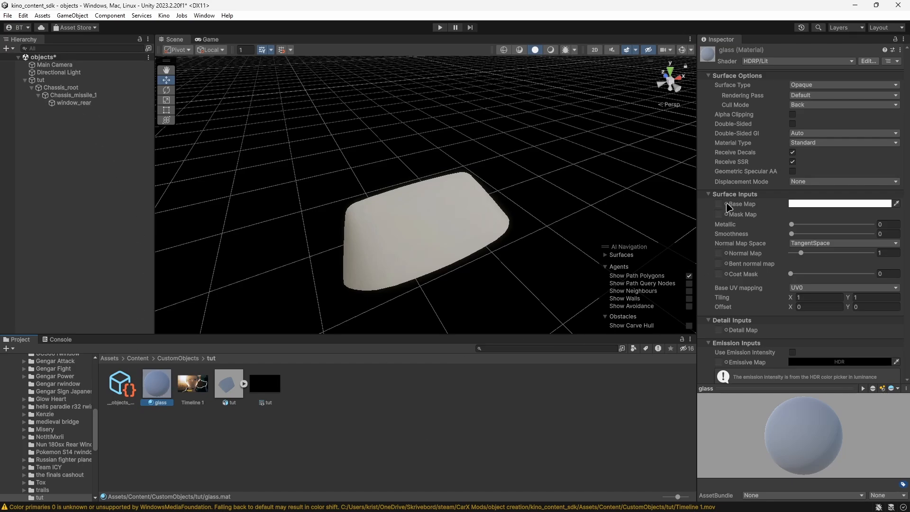
# Assign the tut render texture to the glass material's Base Map.
pyautogui.moveTo(277, 384); pyautogui.dragTo(730, 206)
pyautogui.click(727, 204)
pyautogui.click(428, 416)
pyautogui.moveTo(257, 386); pyautogui.dragTo(725, 204)
pyautogui.click(157, 385)
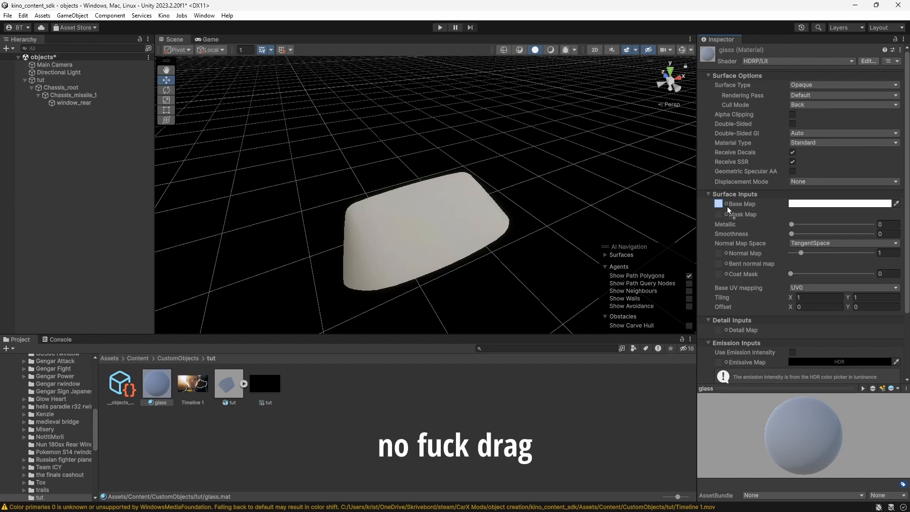
pyautogui.moveTo(725, 204); pyautogui.dragTo(725, 204)
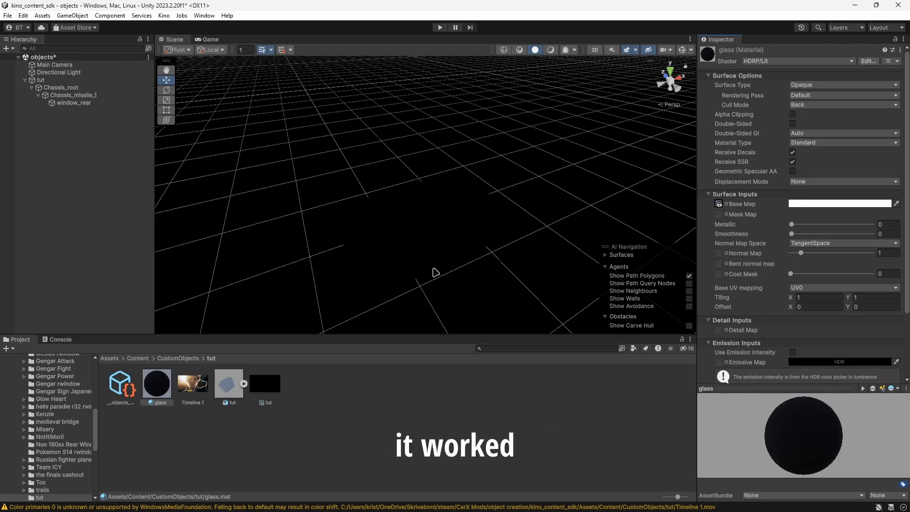
# Preview the video on the rear window in play mode, pausing it on a frame to examine its size and placement.
pyautogui.click(440, 27)
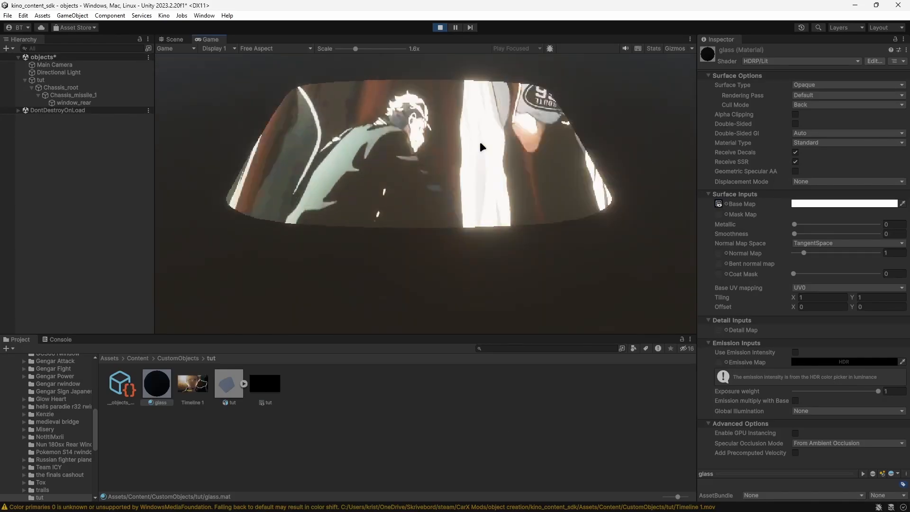
pyautogui.click(440, 28)
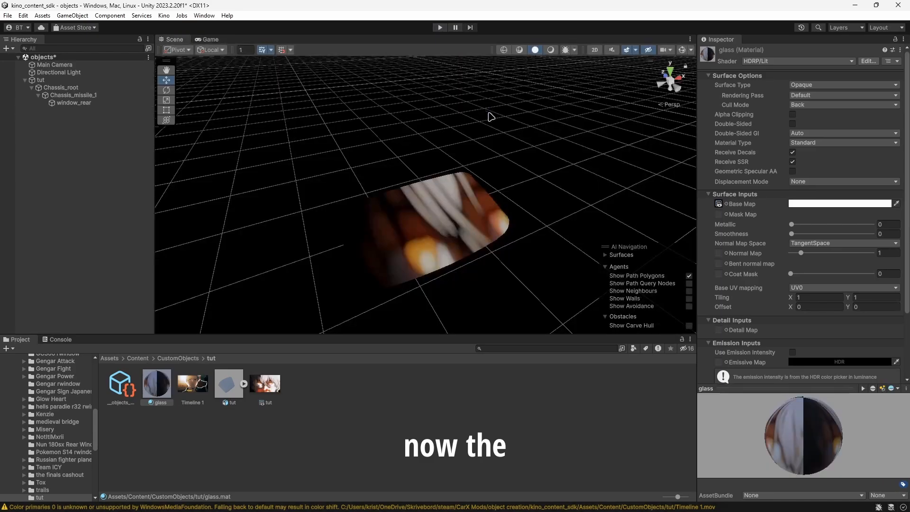
pyautogui.click(446, 28)
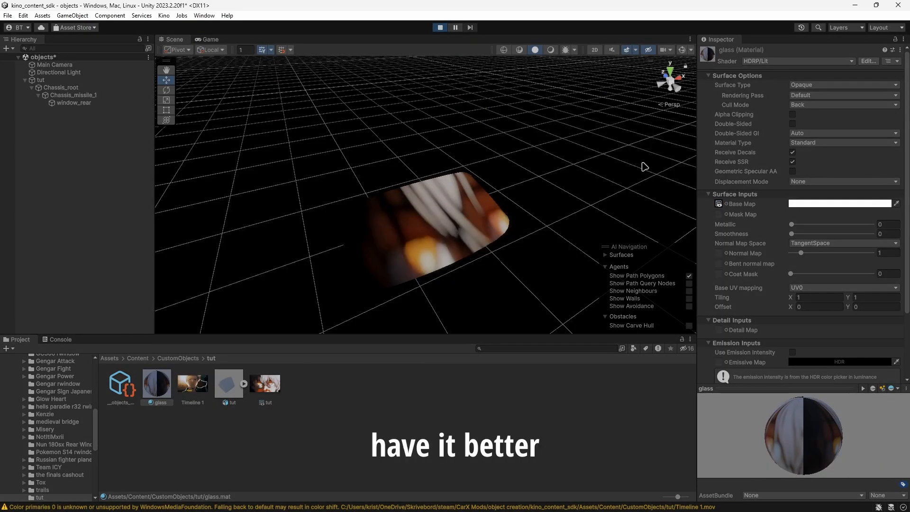
pyautogui.click(456, 27)
pyautogui.moveTo(524, 175); pyautogui.dragTo(434, 219, button='right')
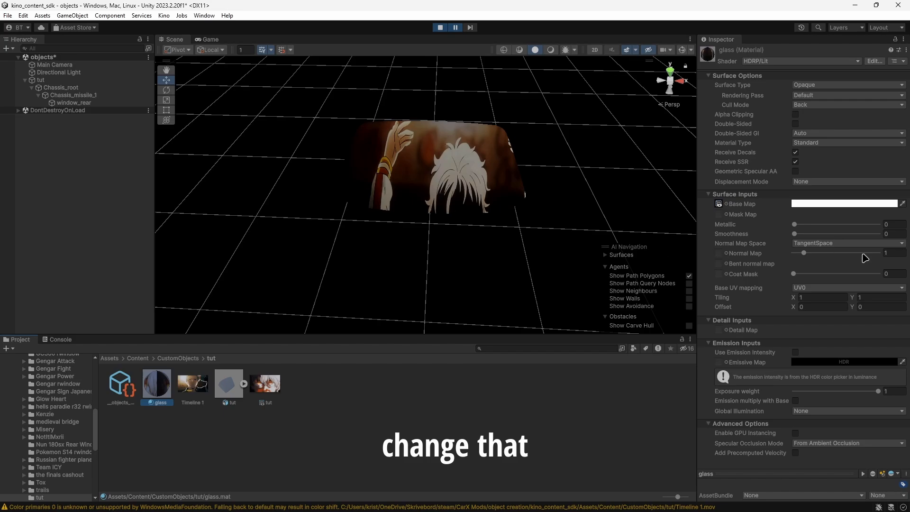
# Try tiling values on the glass material, ending with X 1.3 and Y 1.3.
pyautogui.click(820, 296)
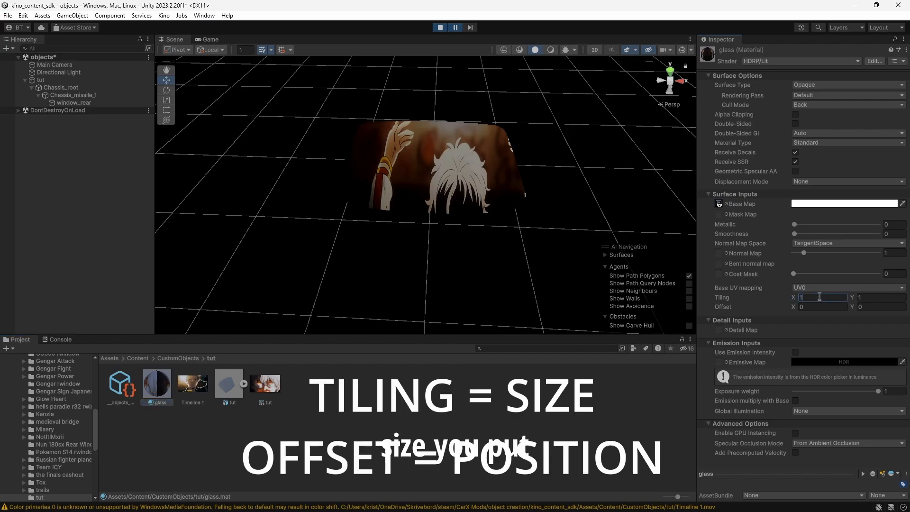
pyautogui.write('1.5')
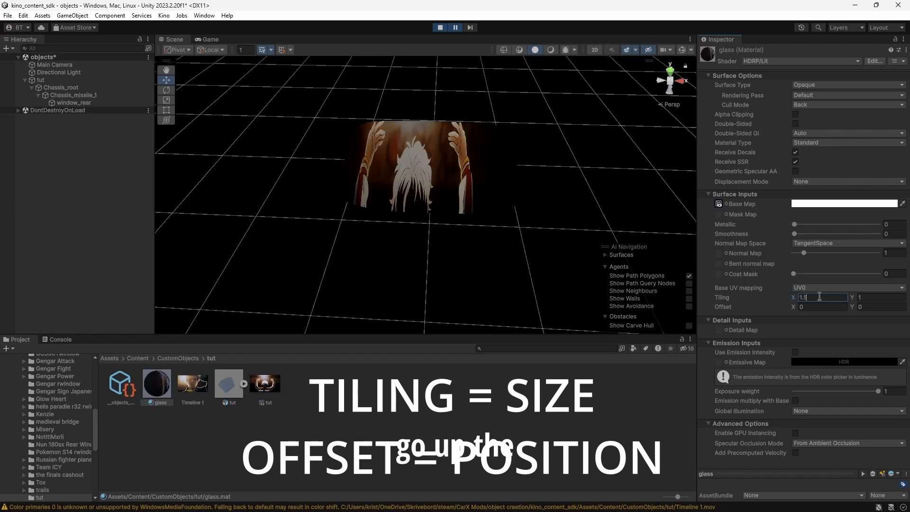
pyautogui.press('BackSpace')
pyautogui.write('4')
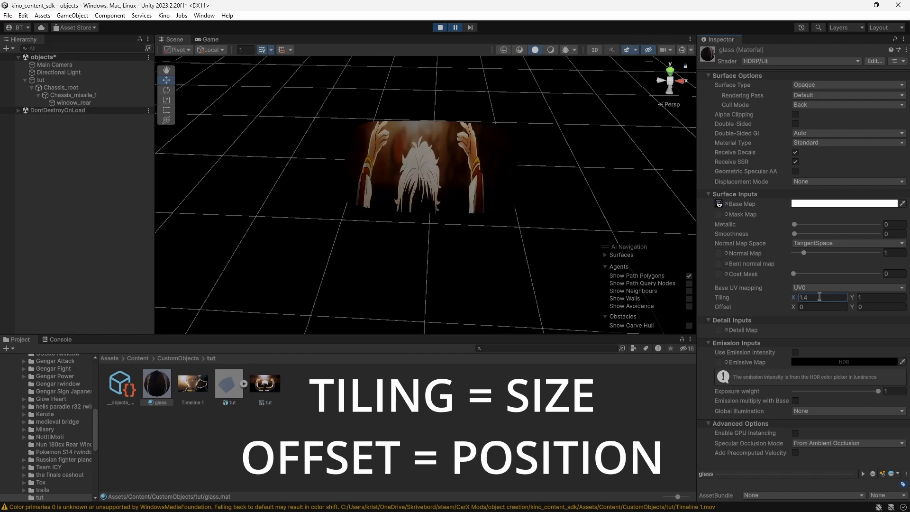
pyautogui.press('BackSpace')
pyautogui.write('3')
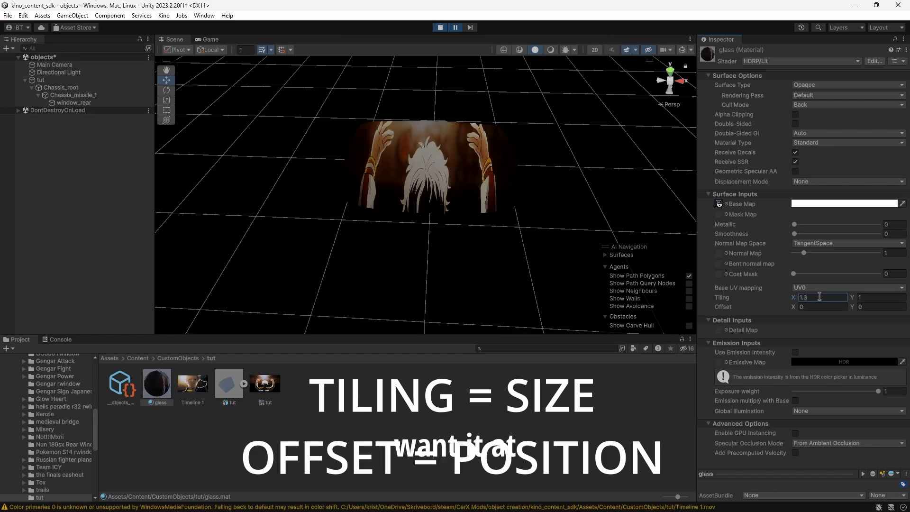
pyautogui.click(884, 298)
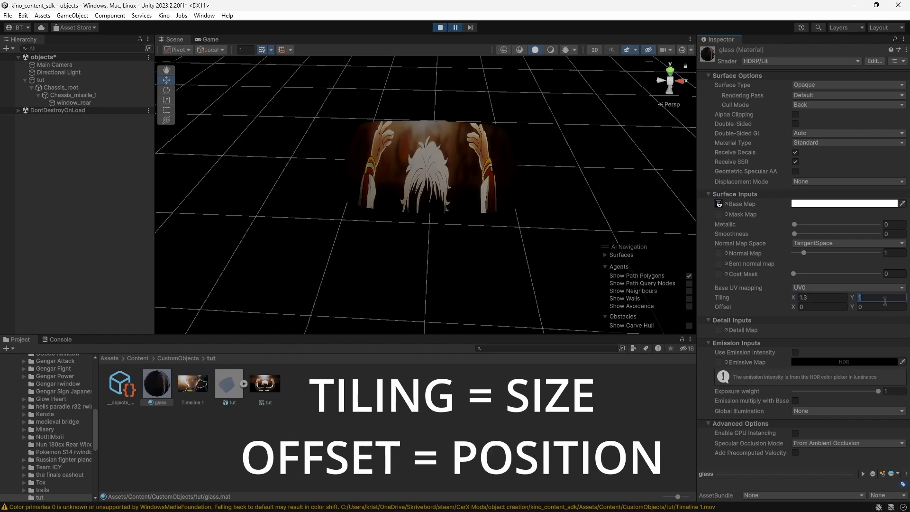
pyautogui.write('1.3')
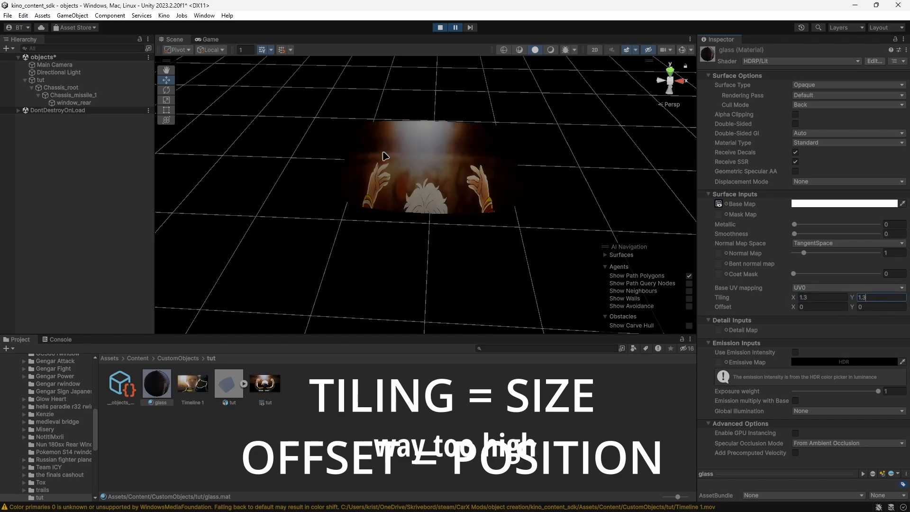
# Try shifting the video vertically on the window with a glass material Y offset of -0.4, then -0.5.
pyautogui.click(811, 307)
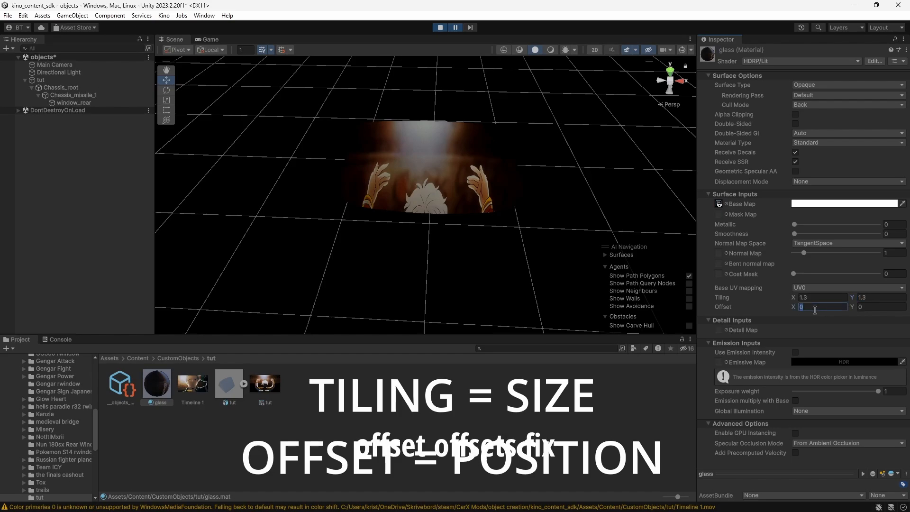
pyautogui.click(873, 308)
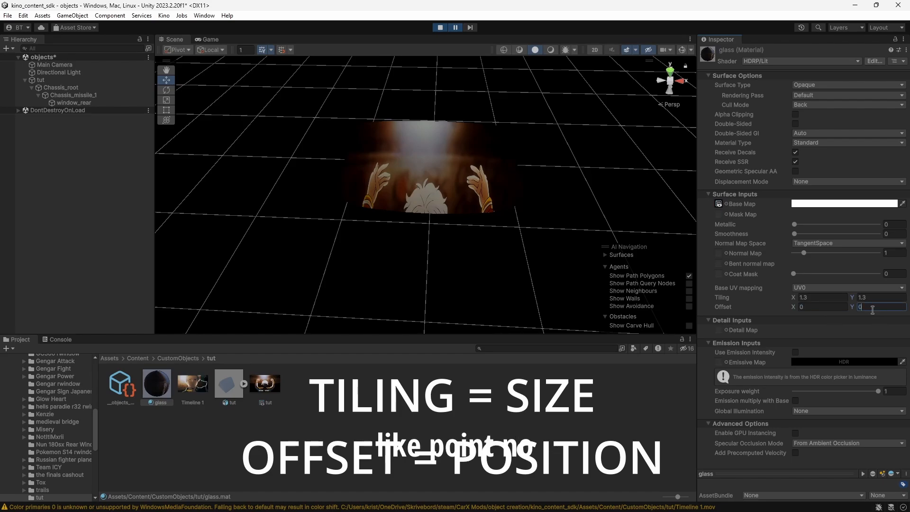
pyautogui.write('-')
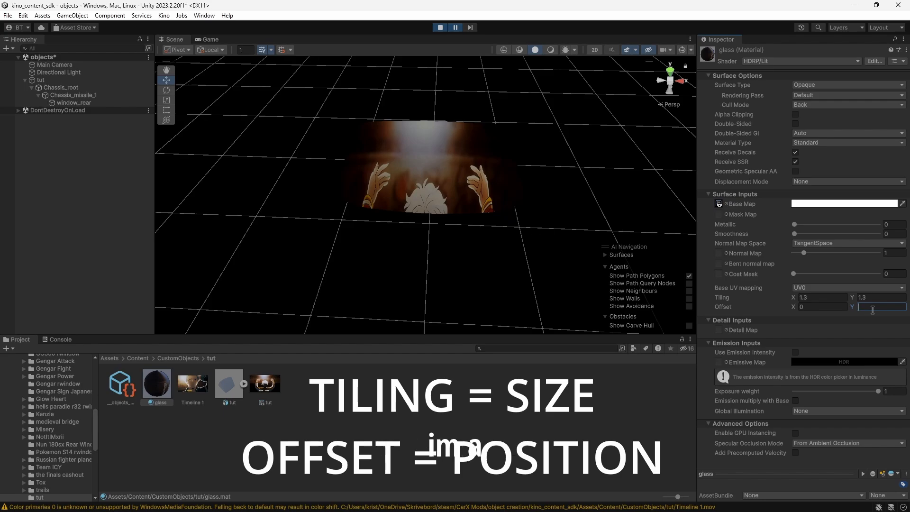
pyautogui.write('0.4')
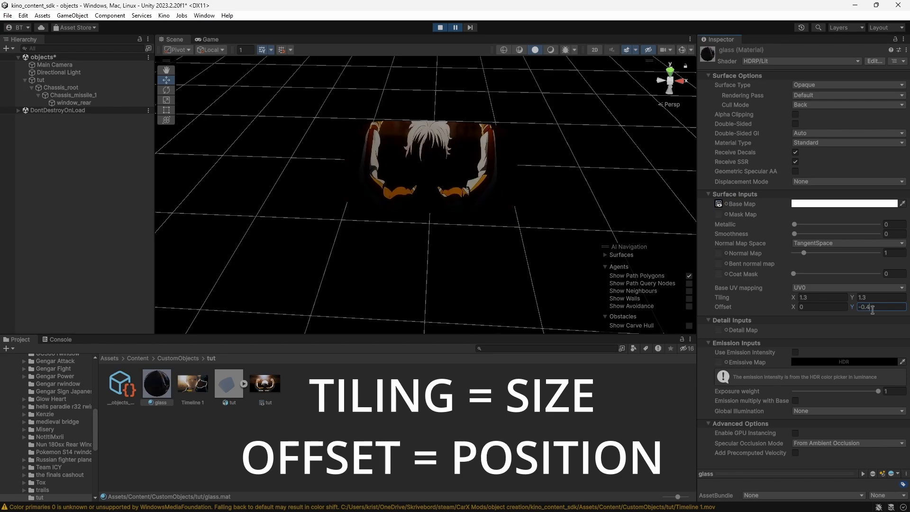
pyautogui.write('5')
pyautogui.press('BackSpace')
pyautogui.press('BackSpace')
pyautogui.write('5')
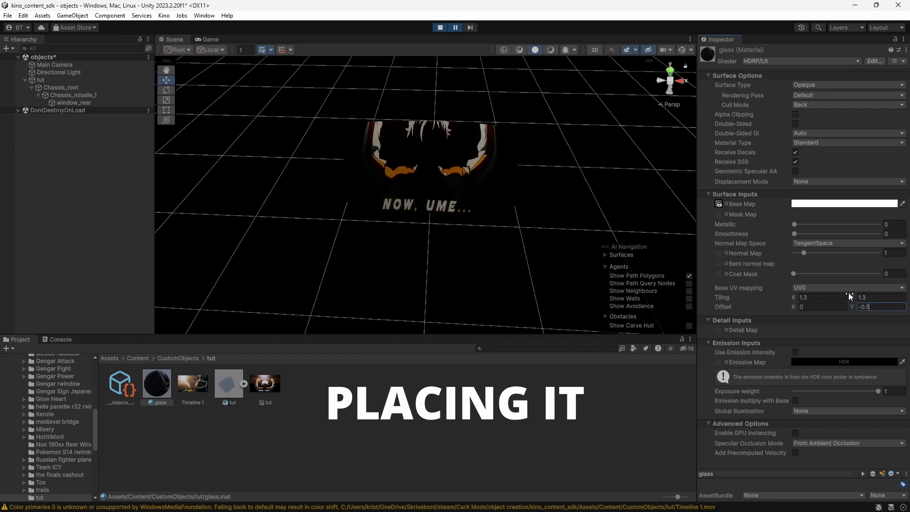
# Set the glass material's tiling to 1.5 on both X and Y.
pyautogui.click(828, 297)
pyautogui.write('1.4')
pyautogui.click(875, 297)
pyautogui.write('1.5')
pyautogui.click(827, 305)
pyautogui.click(822, 299)
pyautogui.write('1.5')
# Set the glass material's offset to X -0.1 and Y -0.6, checking the placement on another video frame.
pyautogui.click(817, 307)
pyautogui.write('-0.1')
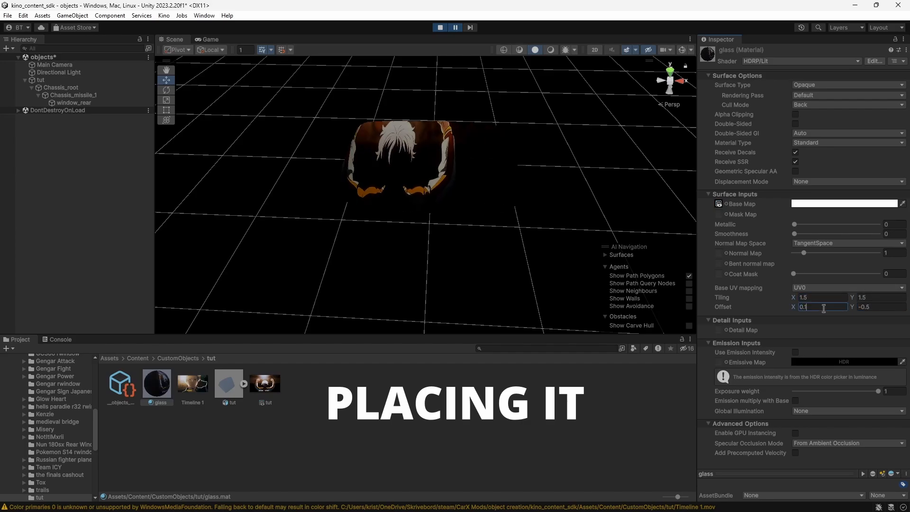
pyautogui.click(457, 28)
pyautogui.click(457, 29)
pyautogui.click(891, 307)
pyautogui.write('-0.6')
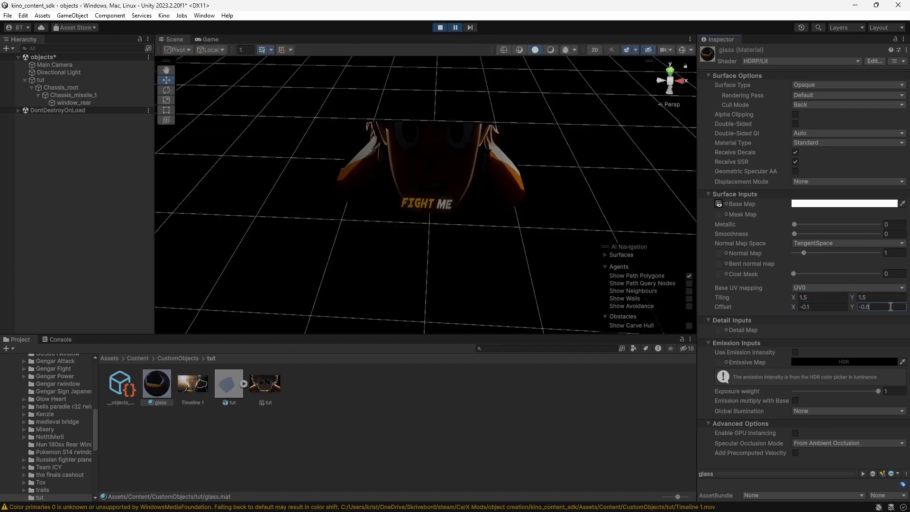
# Resume the video to review its placement on the rear window, and exit play mode.
pyautogui.click(455, 27)
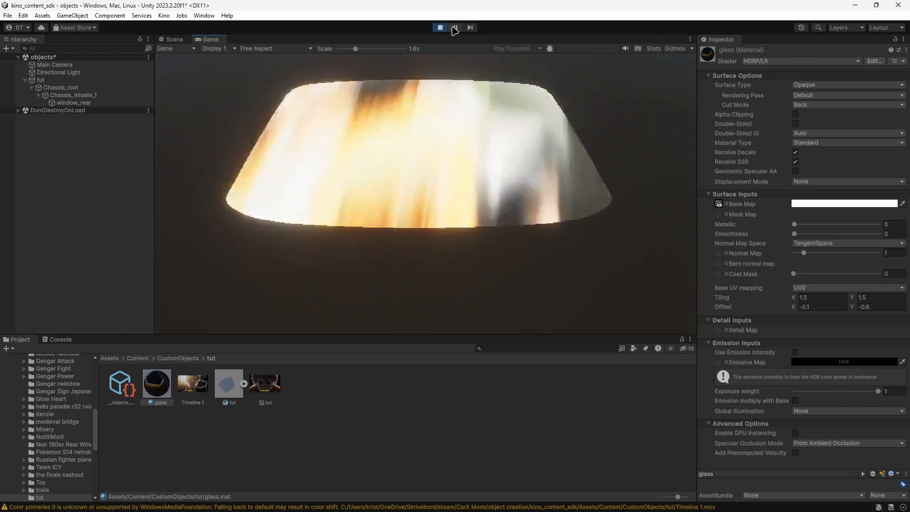
pyautogui.click(455, 27)
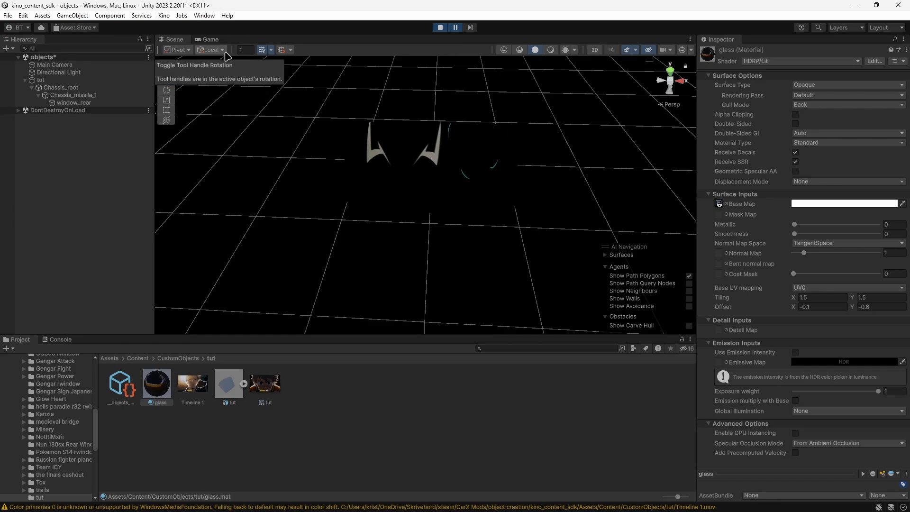
pyautogui.click(439, 27)
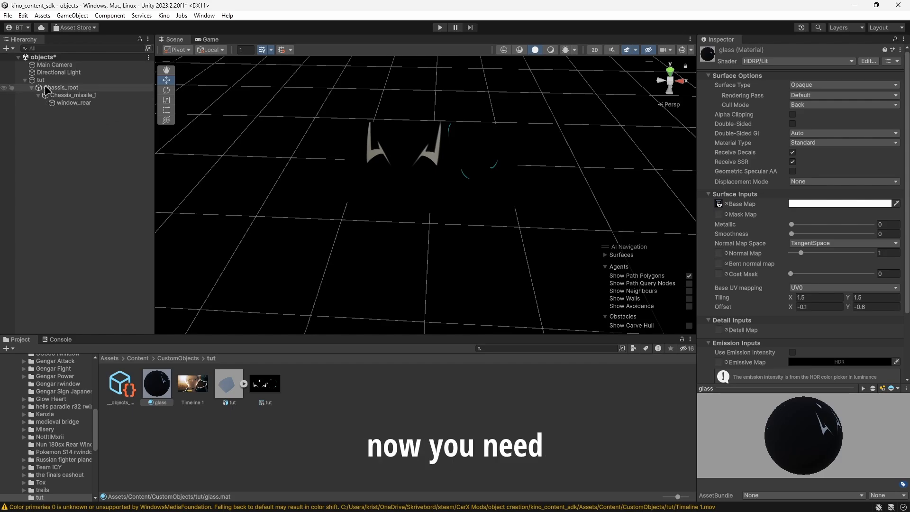
# Collapse the tut object in the scene hierarchy and rename it wind_break_rwindow.
pyautogui.click(25, 80)
pyautogui.click(40, 80)
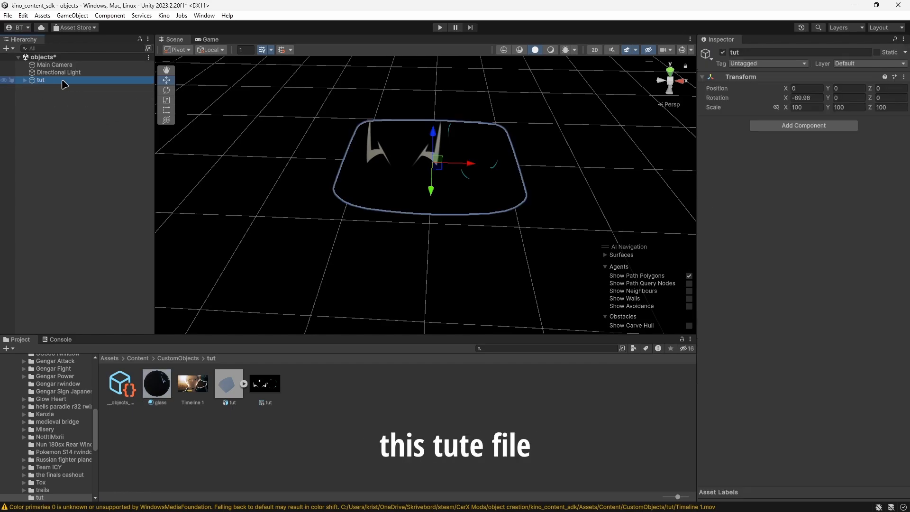
pyautogui.click(39, 82)
pyautogui.click(55, 81)
pyautogui.click(52, 114)
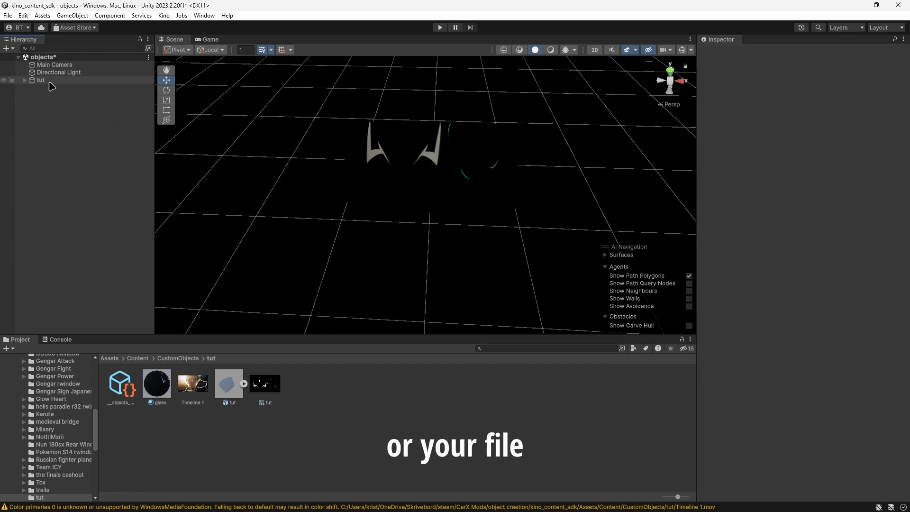
pyautogui.doubleClick(49, 82)
pyautogui.doubleClick(43, 81)
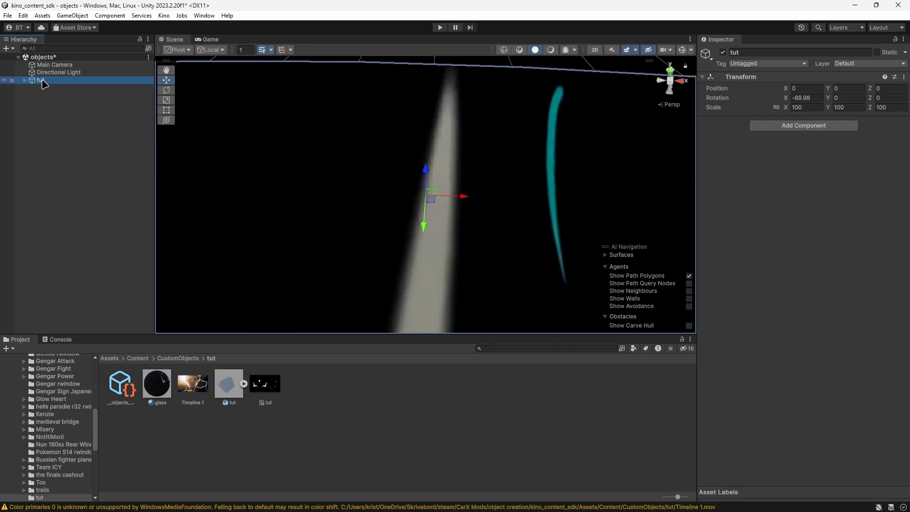
pyautogui.scroll(-3, 334, 230)
pyautogui.rightClick(50, 83)
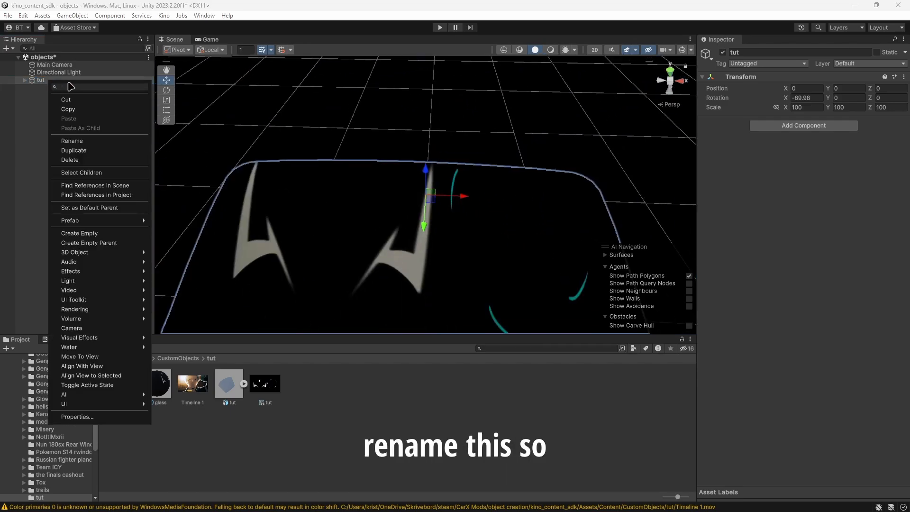
pyautogui.click(78, 144)
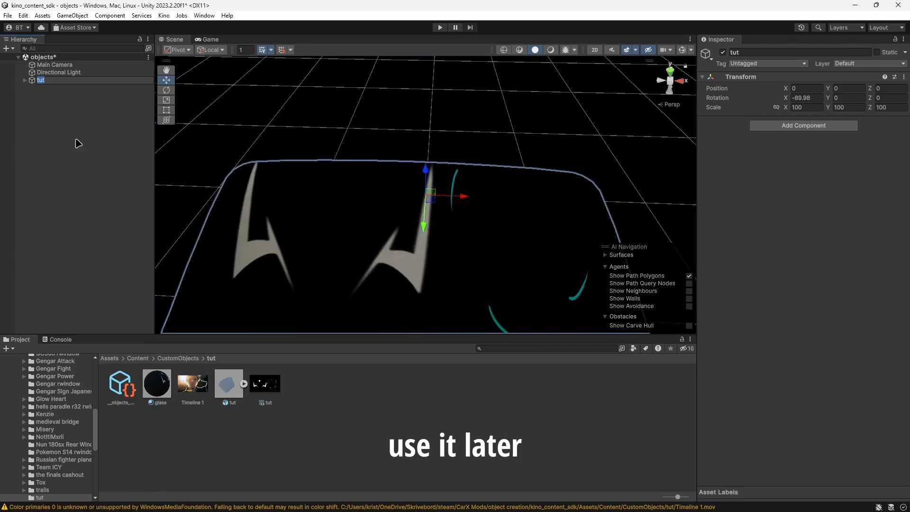
pyautogui.write('wind')
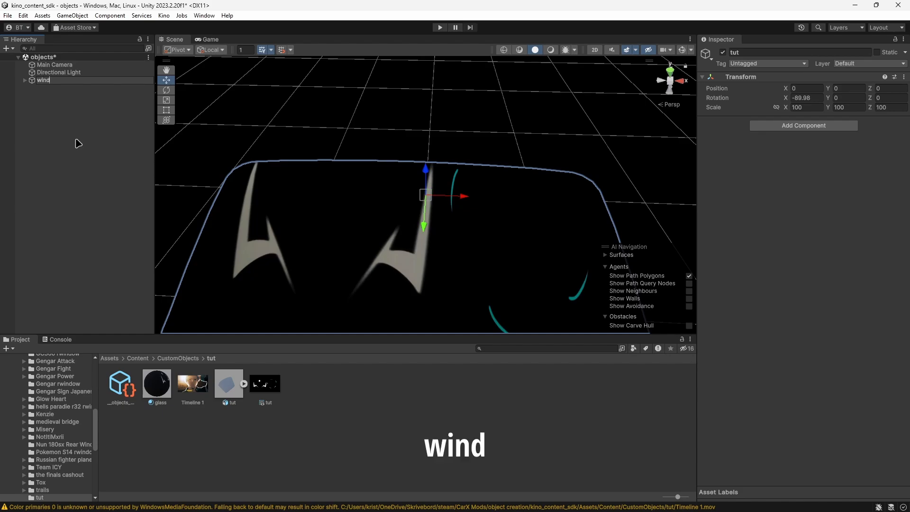
pyautogui.write('_break')
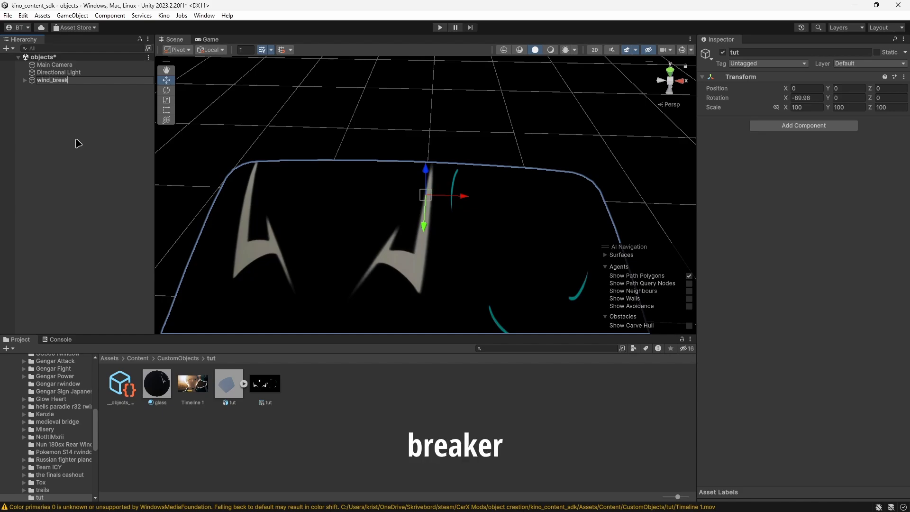
pyautogui.write('_rwindow')
pyautogui.press('Return')
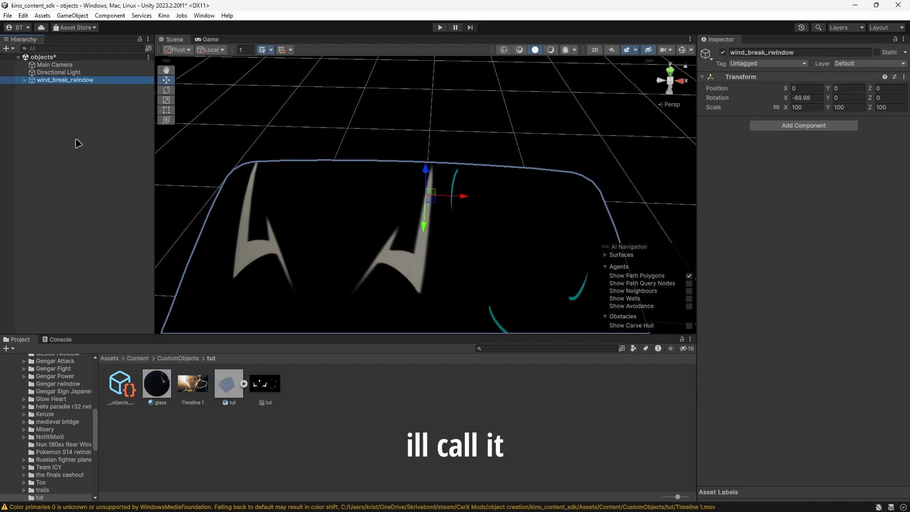
# Turn the wind_break_rwindow scene object into a prefab in the CustomObjects tut folder.
pyautogui.moveTo(41, 79); pyautogui.dragTo(445, 481)
pyautogui.moveTo(310, 431); pyautogui.dragTo(152, 377)
pyautogui.moveTo(243, 476); pyautogui.dragTo(201, 422)
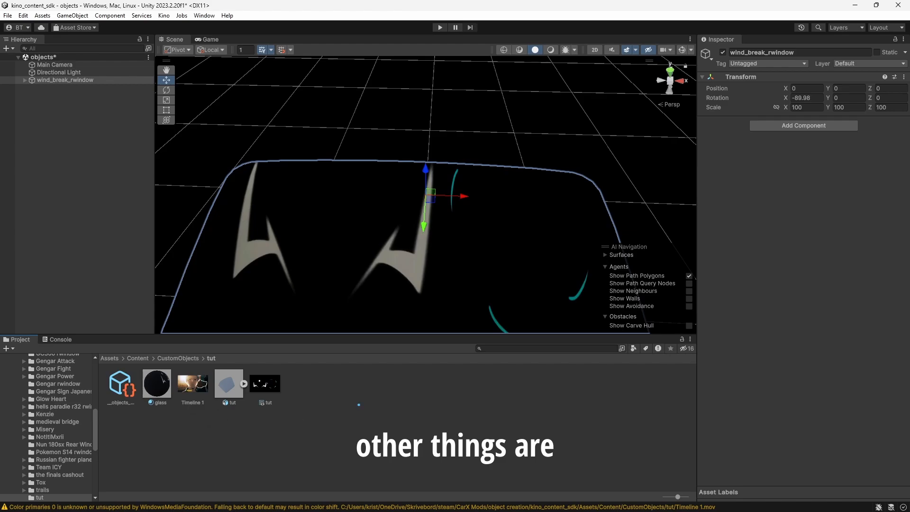
pyautogui.moveTo(359, 405); pyautogui.dragTo(358, 406)
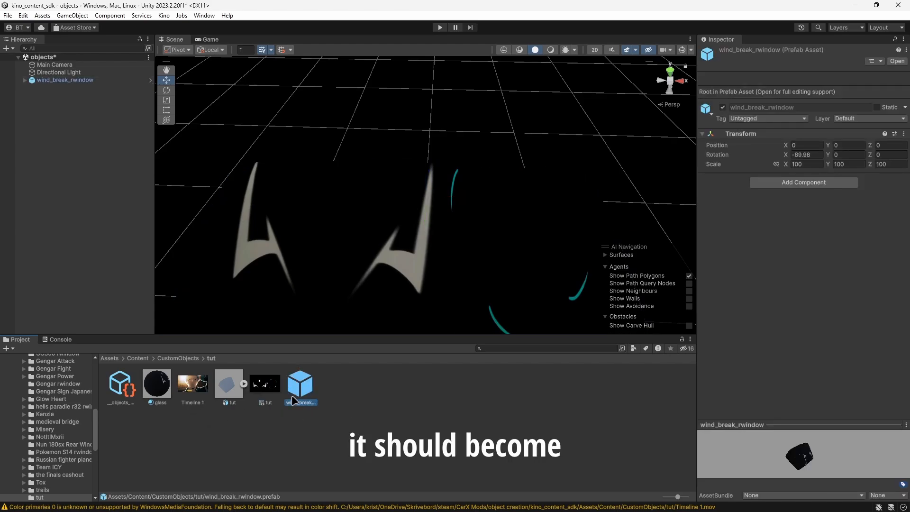
# Refresh the assets in the tut folder's objects meta file to fill its object list.
pyautogui.click(114, 399)
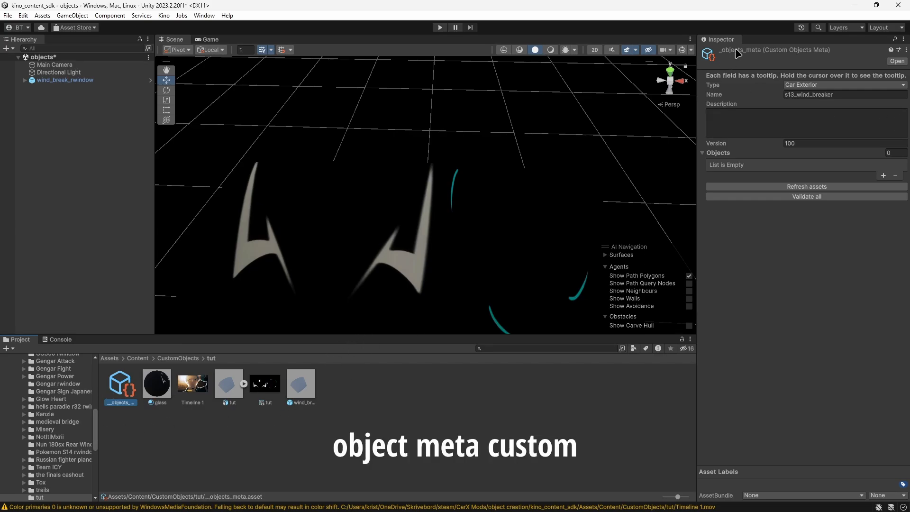
pyautogui.click(817, 187)
pyautogui.click(740, 165)
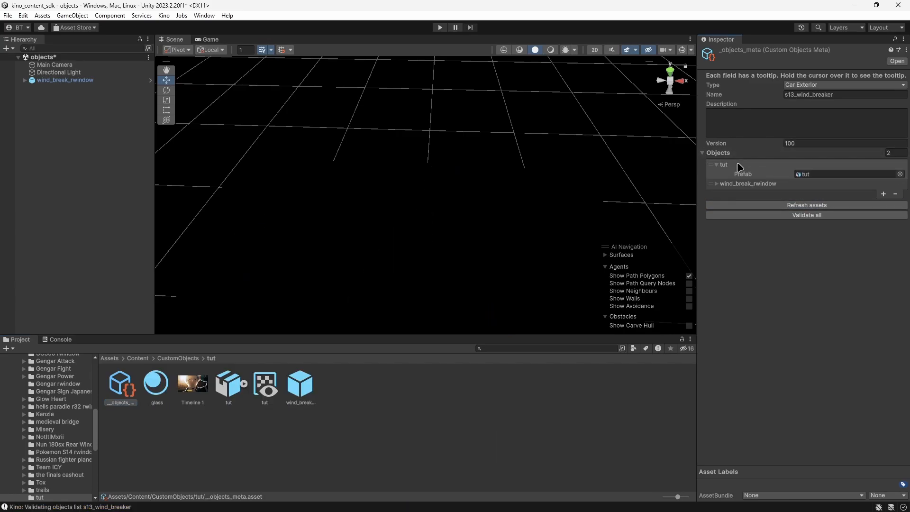
# Remove the tut model entry from the meta file's object list, keeping wind_break_rwindow, and validate all.
pyautogui.click(226, 402)
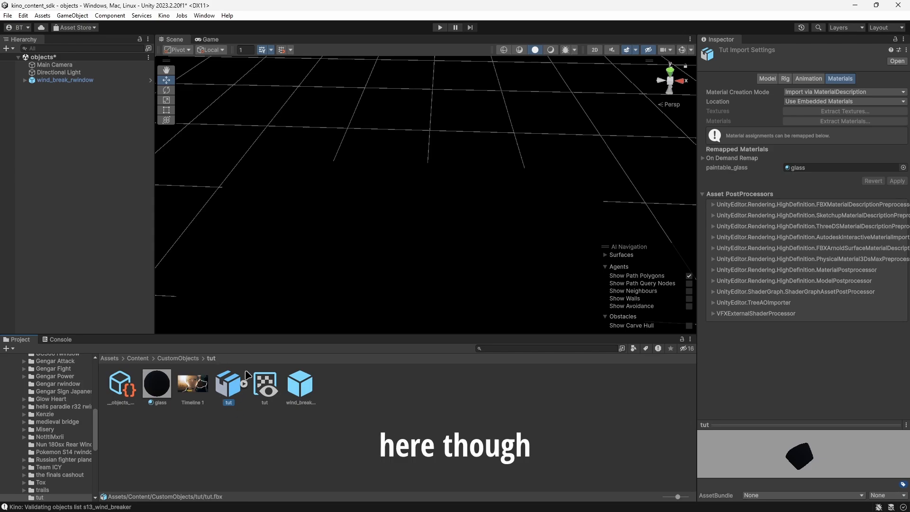
pyautogui.click(121, 385)
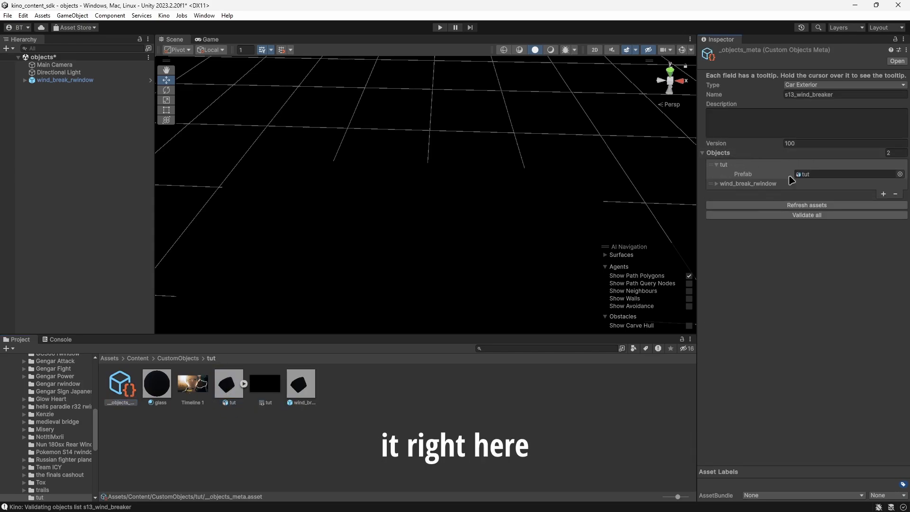
pyautogui.click(896, 194)
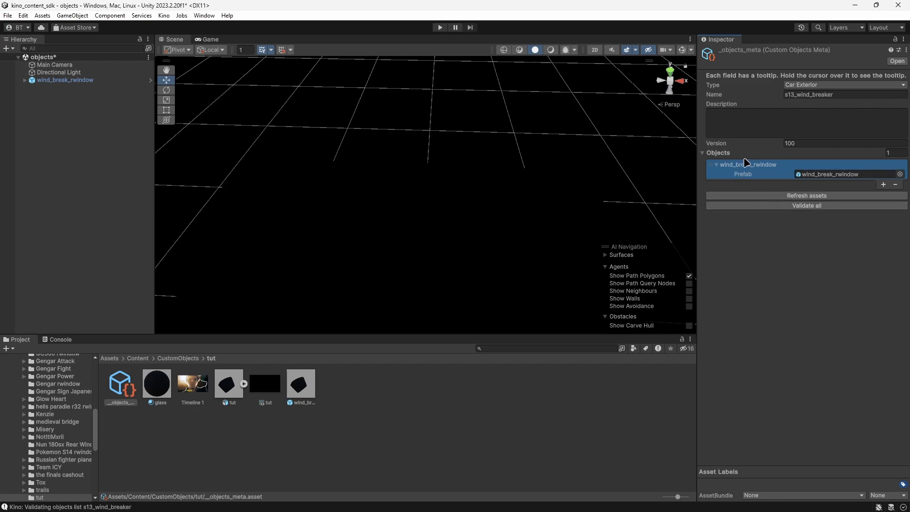
pyautogui.click(715, 165)
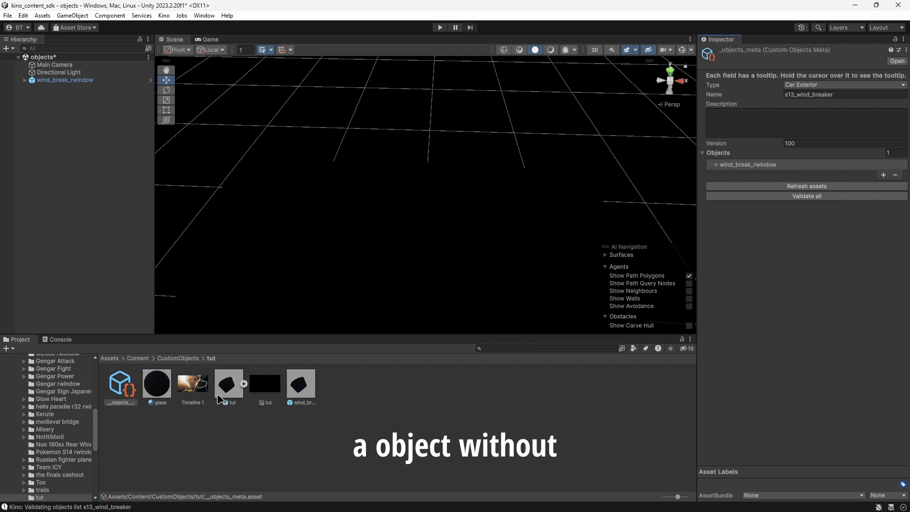
pyautogui.click(811, 199)
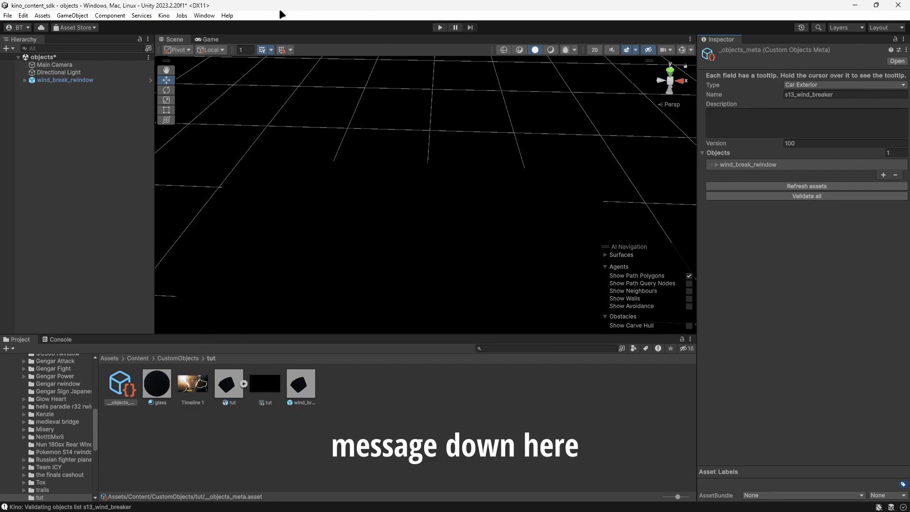
# Open Kino's Custom Objects tool in a window over the scene view.
pyautogui.click(163, 15)
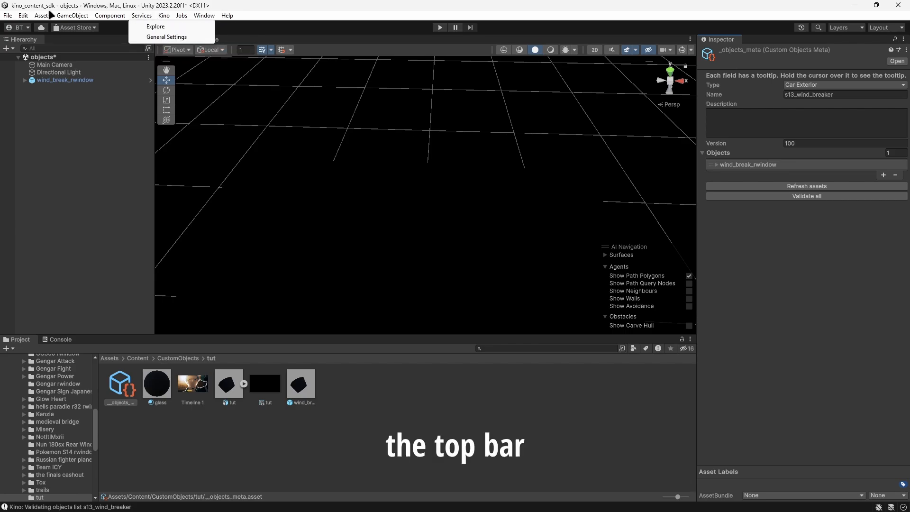
pyautogui.moveTo(165, 16)
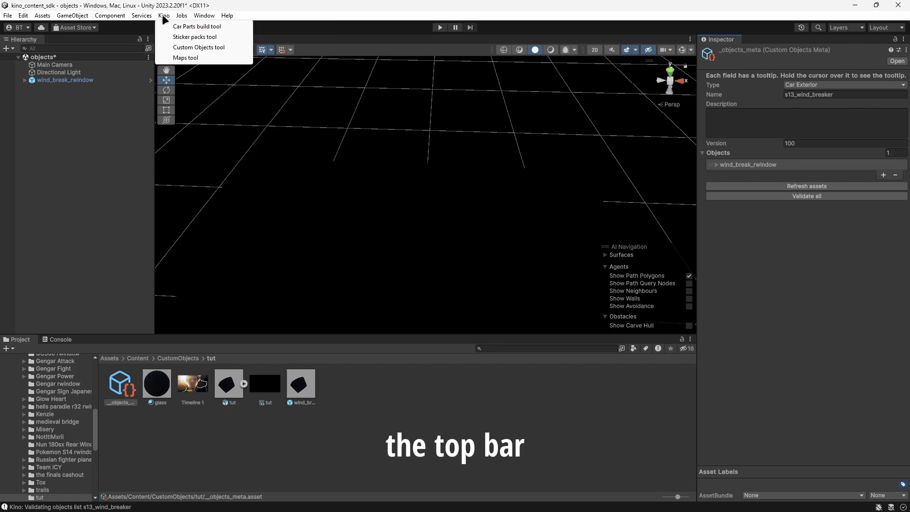
pyautogui.click(180, 47)
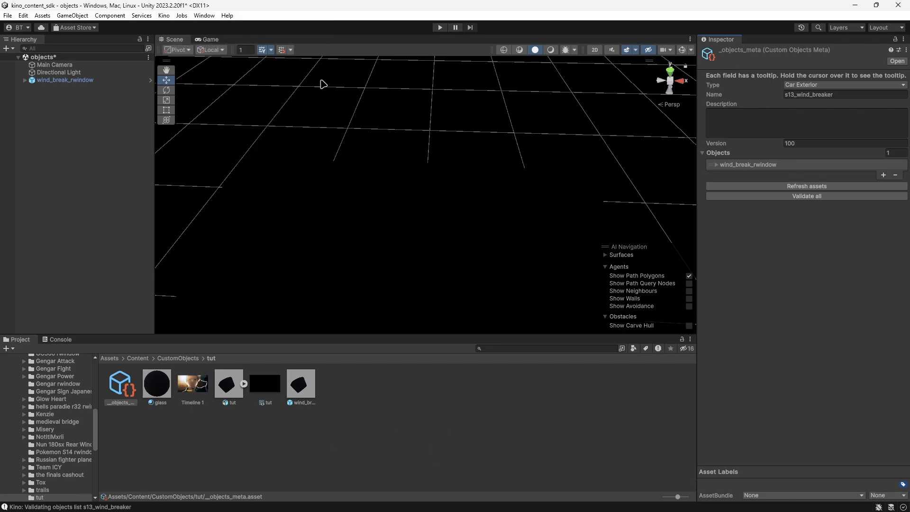
pyautogui.moveTo(295, 69); pyautogui.dragTo(393, 70)
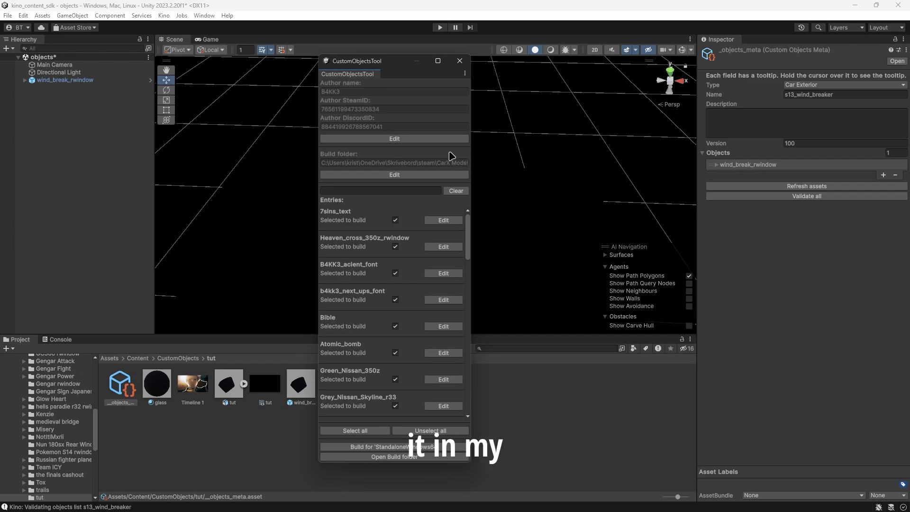
# Unselect all entries, select only s13_wind_breaker, and build it for StandaloneWindows64.
pyautogui.click(462, 430)
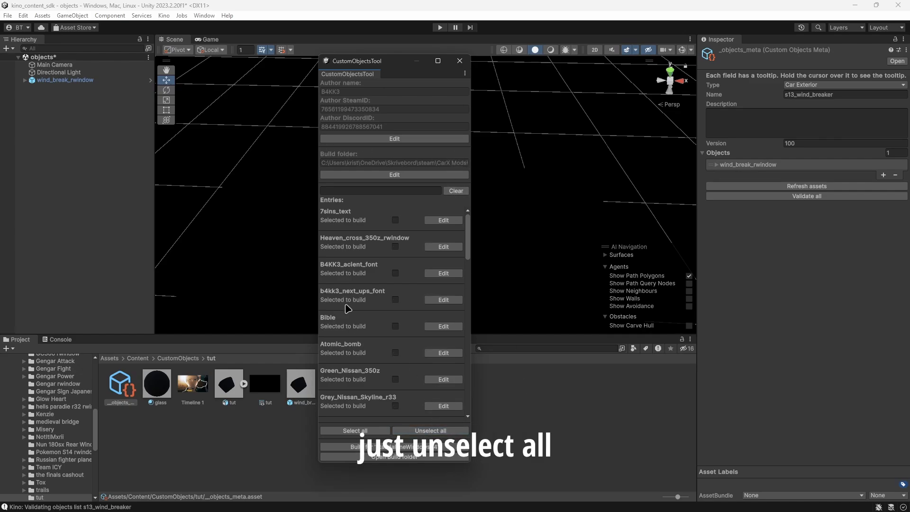
pyautogui.scroll(-10, 392, 316)
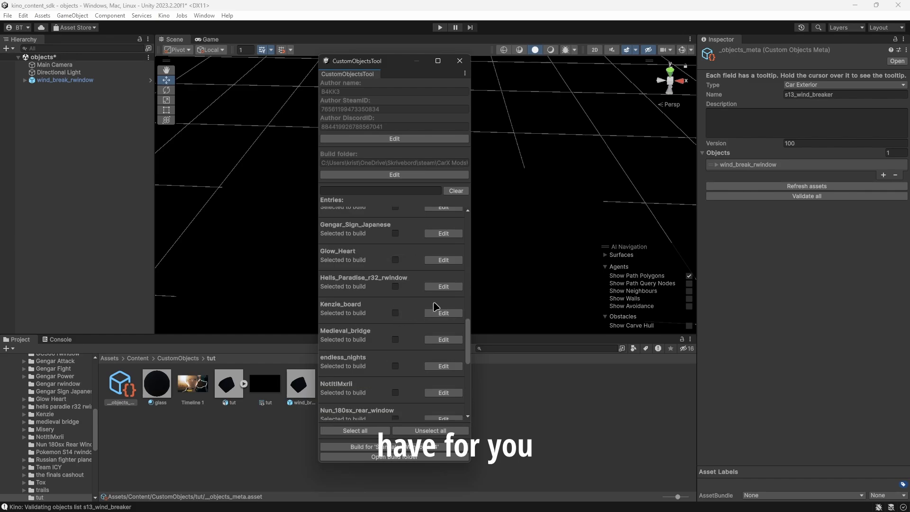
pyautogui.scroll(4, 398, 284)
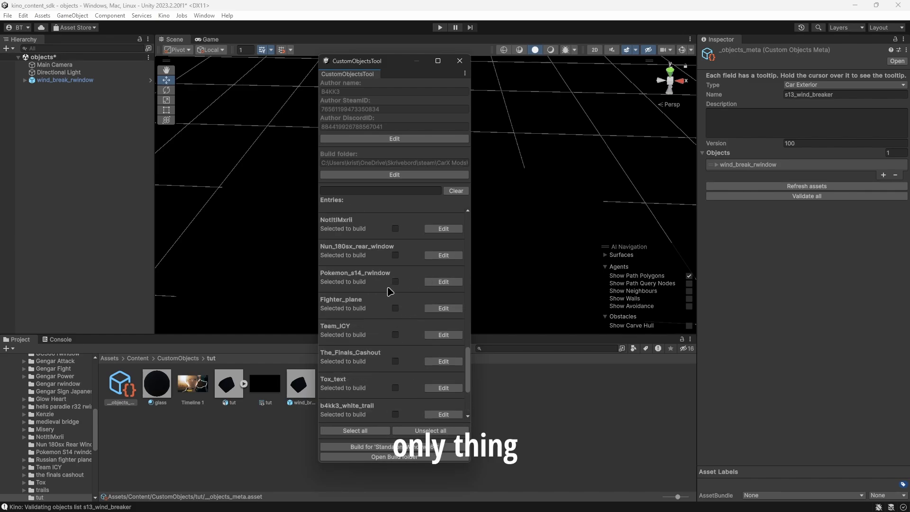
pyautogui.scroll(-3, 392, 299)
pyautogui.click(395, 356)
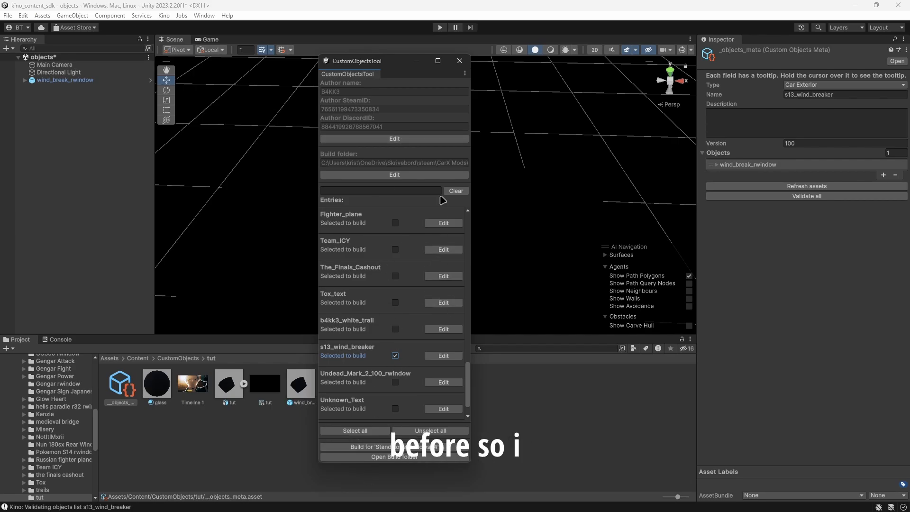
pyautogui.click(395, 355)
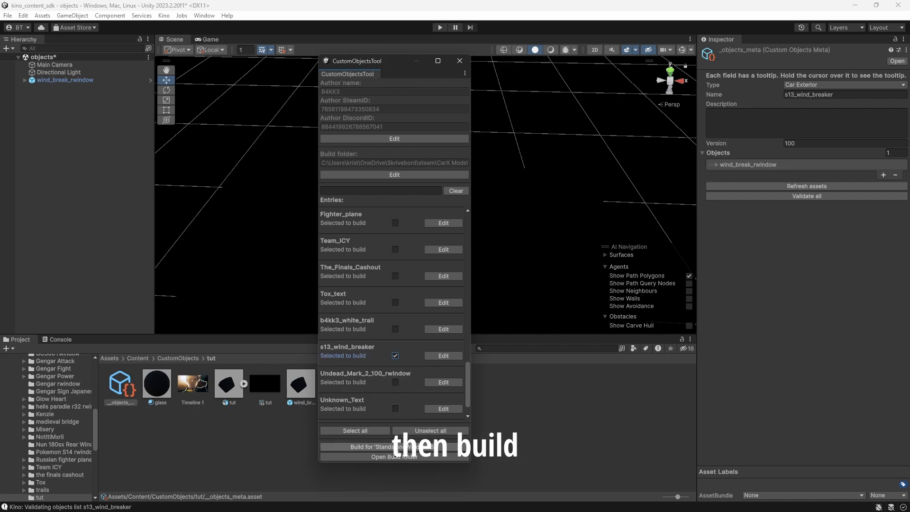
pyautogui.click(390, 447)
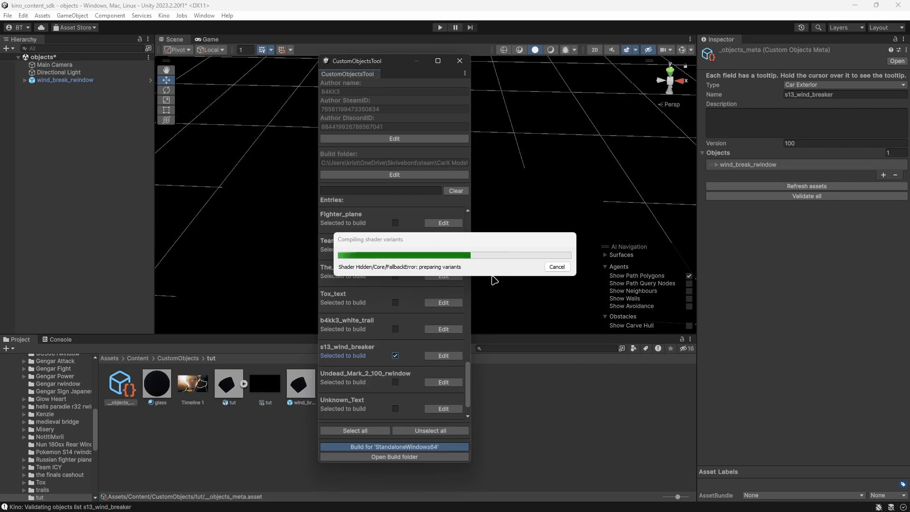
# Switch to File Explorer and move the built s13_wind_breaker.knco from the objects folder into its tut subfolder.
pyautogui.press('super')
pyautogui.click(367, 501)
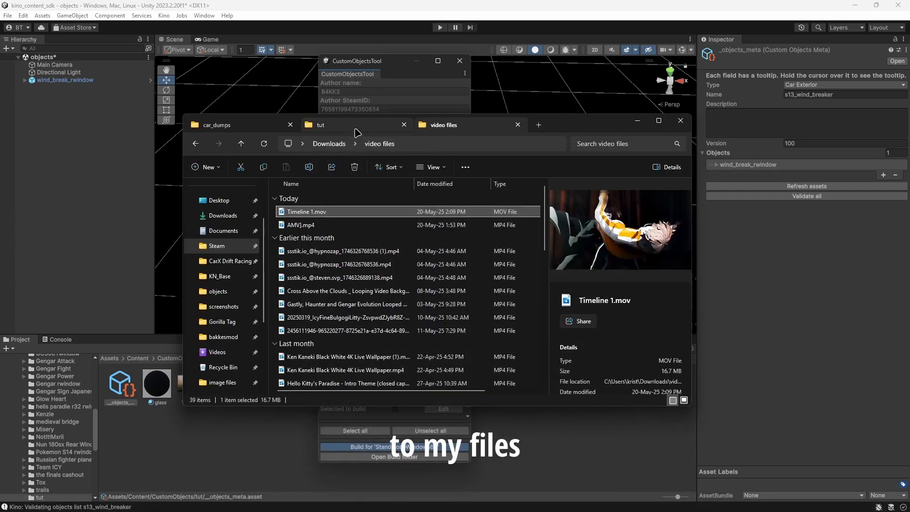
pyautogui.click(321, 125)
pyautogui.click(195, 144)
pyautogui.scroll(-1, 372, 312)
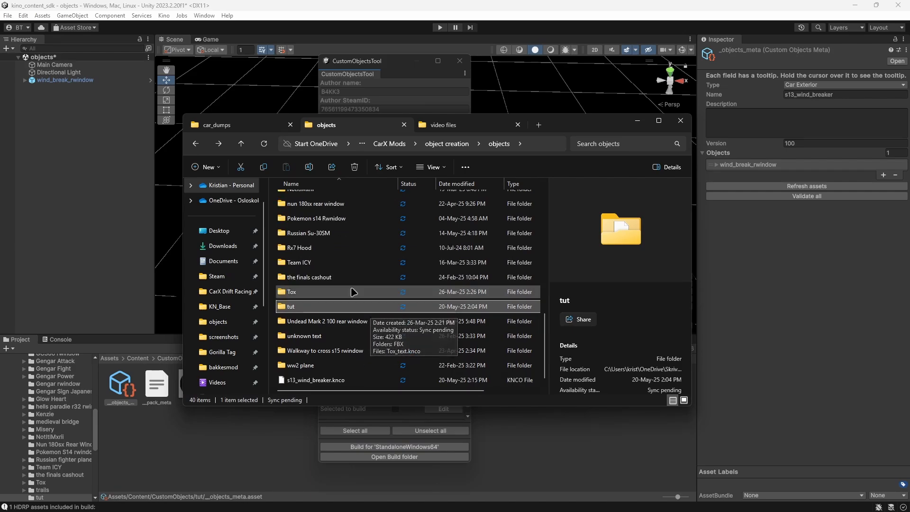
pyautogui.moveTo(296, 379); pyautogui.dragTo(306, 308)
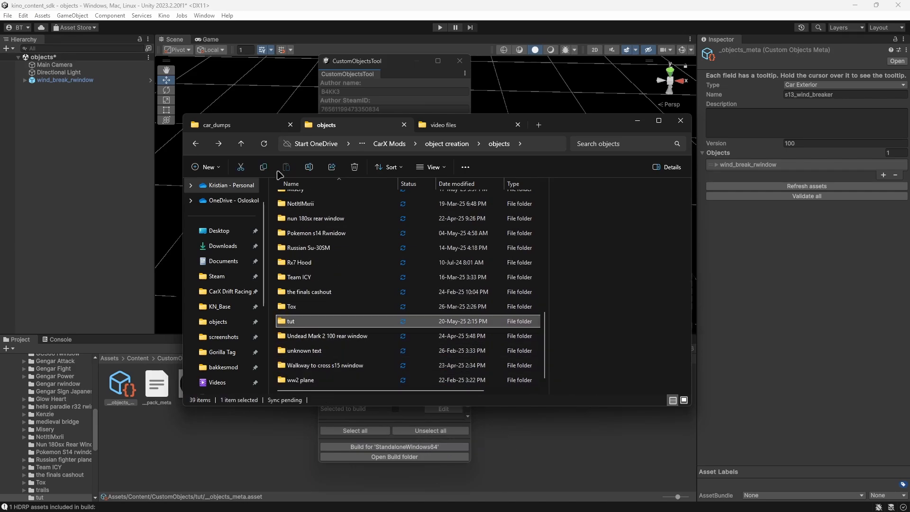
# Open the tut folder, and in the car_dumps tab go up to KN_Base and open its resources folder.
pyautogui.doubleClick(304, 326)
pyautogui.click(217, 124)
pyautogui.click(241, 143)
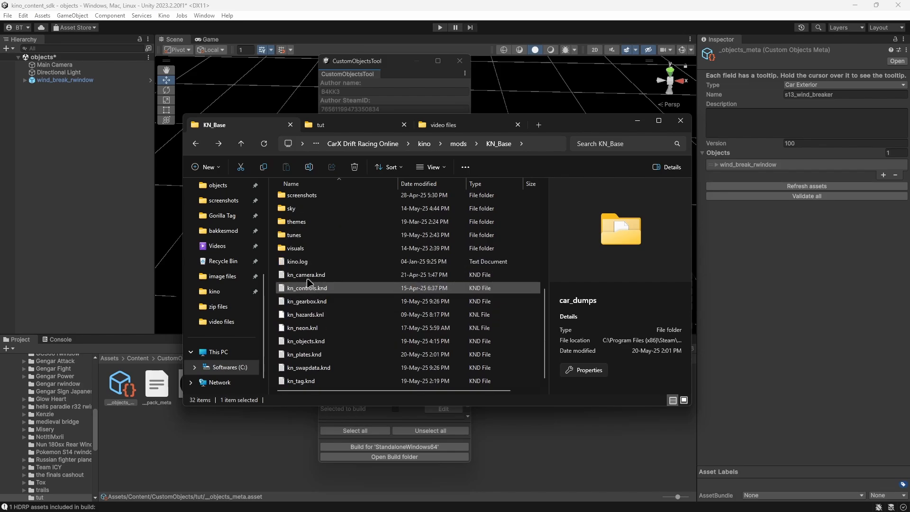
pyautogui.scroll(2, 319, 238)
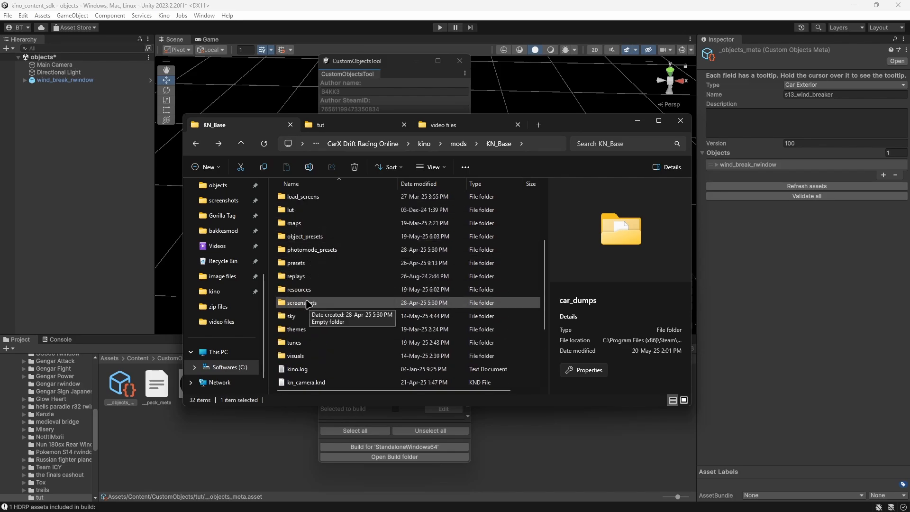
pyautogui.doubleClick(299, 289)
# Transfer s13_wind_breaker.knco from the tut folder into the KN_Base resources folder and display that folder's full path.
pyautogui.click(341, 124)
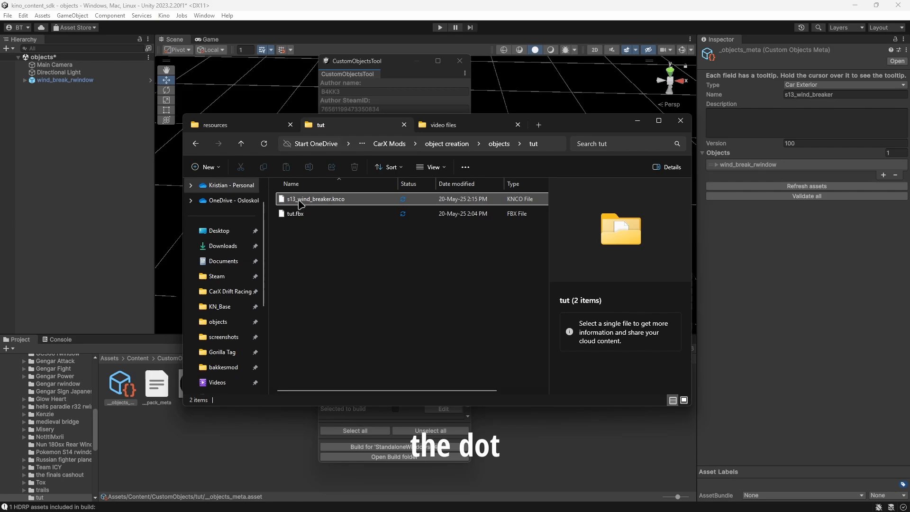
pyautogui.moveTo(320, 201); pyautogui.dragTo(310, 200)
pyautogui.moveTo(244, 130); pyautogui.dragTo(276, 252)
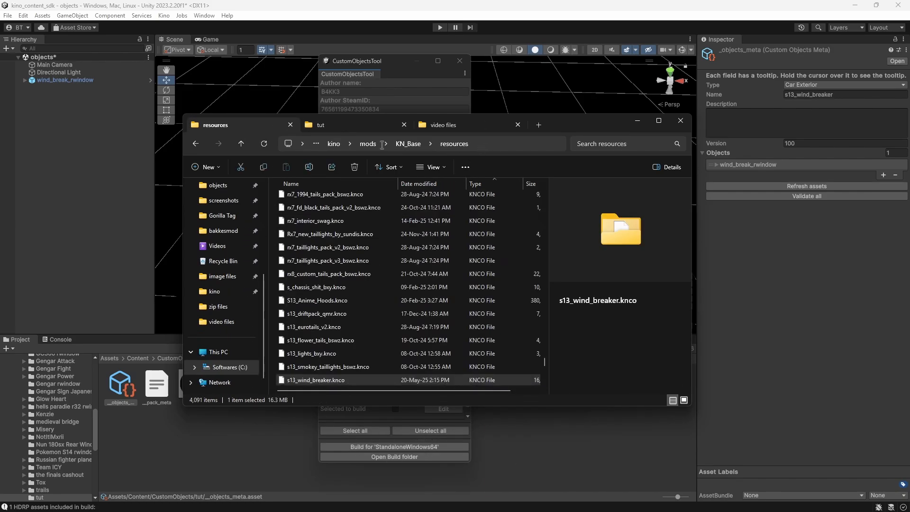
pyautogui.click(484, 146)
pyautogui.moveTo(320, 144); pyautogui.dragTo(280, 145)
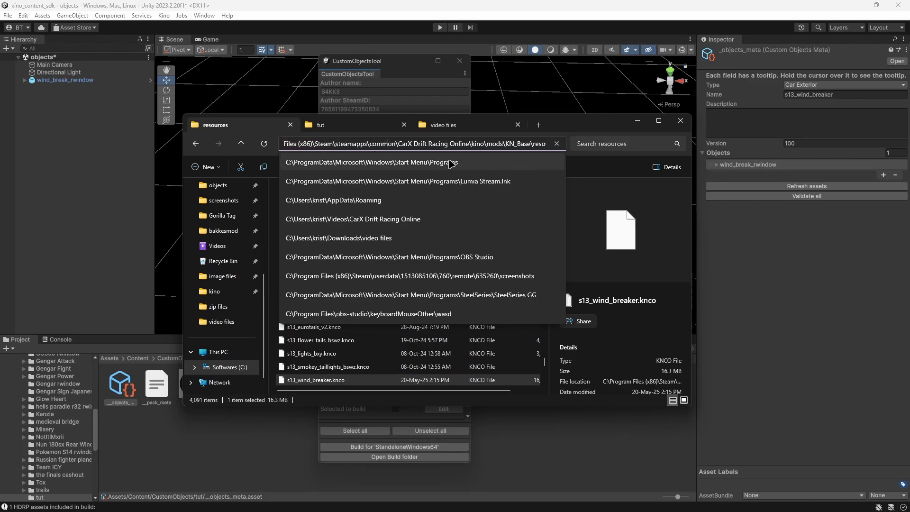
# Switch to CarX Drift Racing Online and open the Kino resource pack list for adding a custom object to the car.
pyautogui.click(572, 122)
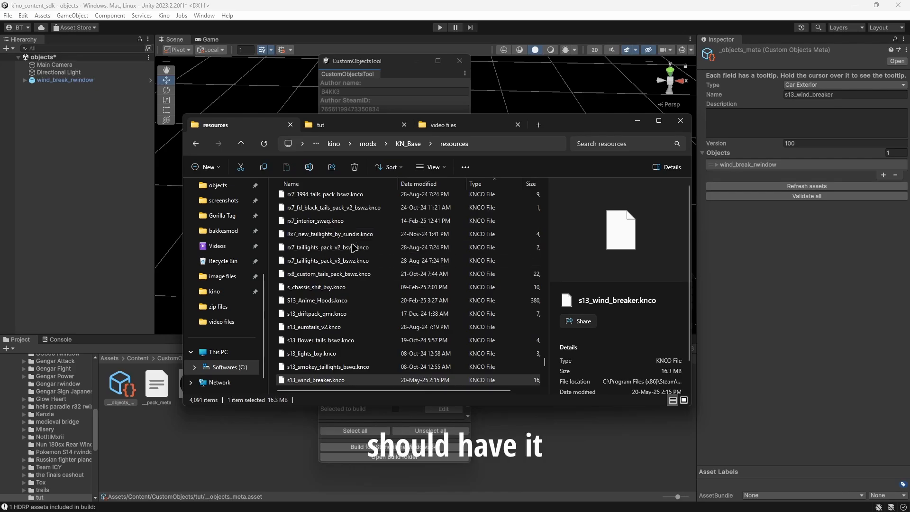
pyautogui.scroll(-2, 387, 297)
pyautogui.press('super')
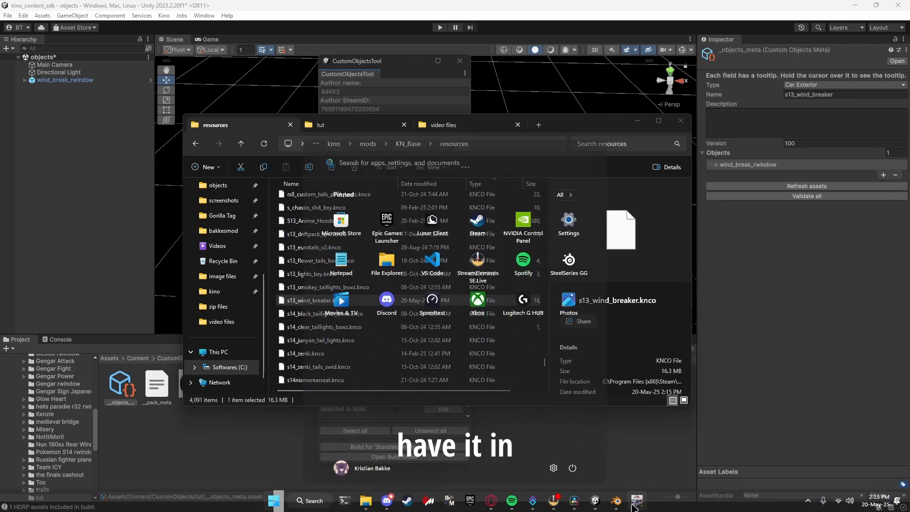
pyautogui.click(635, 501)
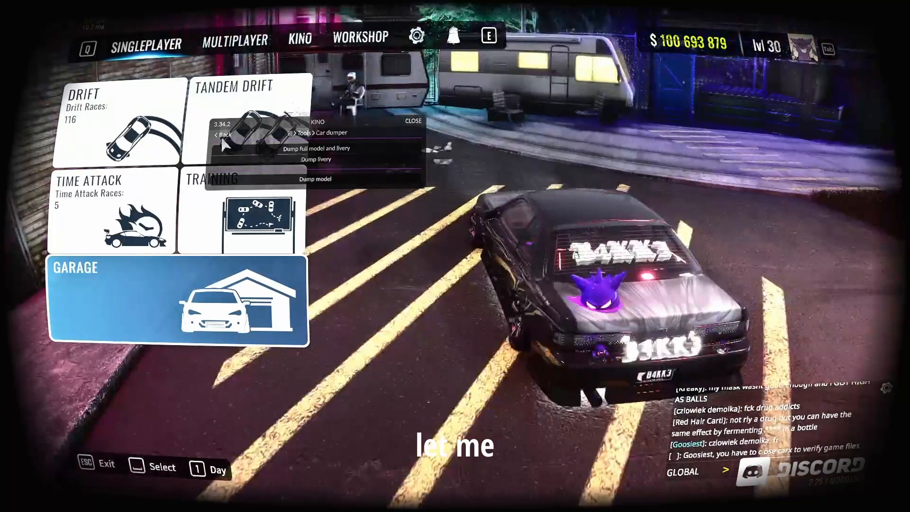
pyautogui.click(223, 135)
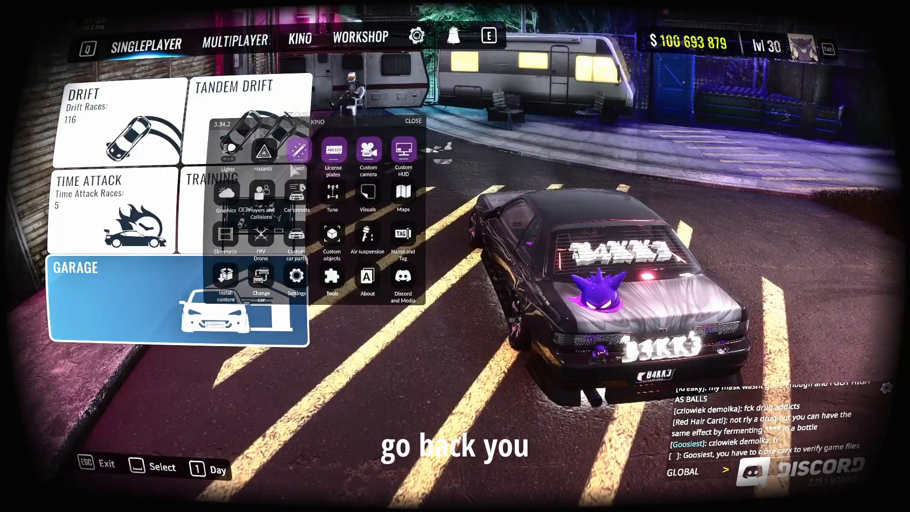
pyautogui.click(332, 235)
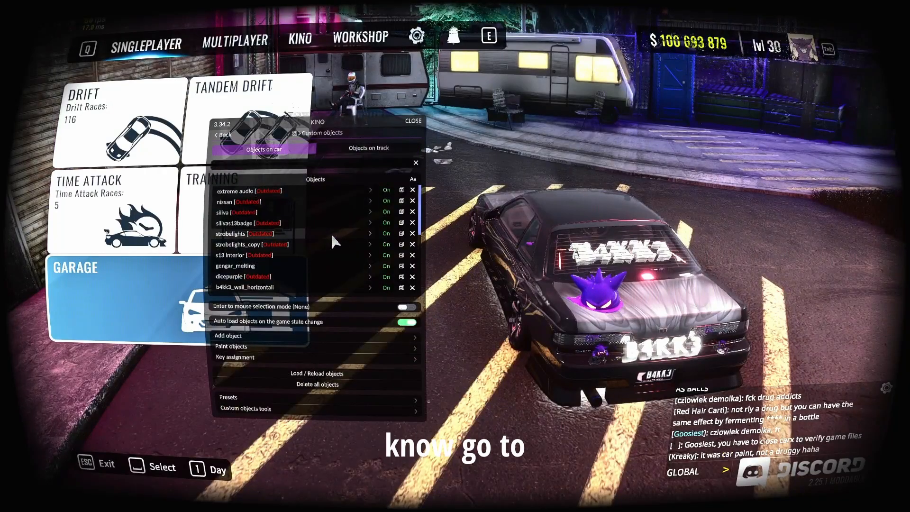
pyautogui.click(238, 336)
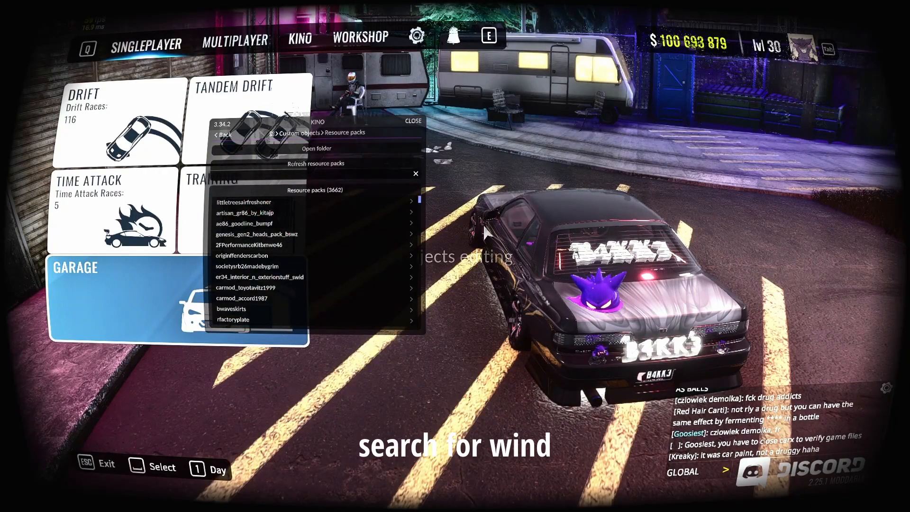
# Search the resource packs for wind_breaker and add the wind_break_rwindow object from the s13_wind_breaker pack to the car.
pyautogui.write('wind_breaker')
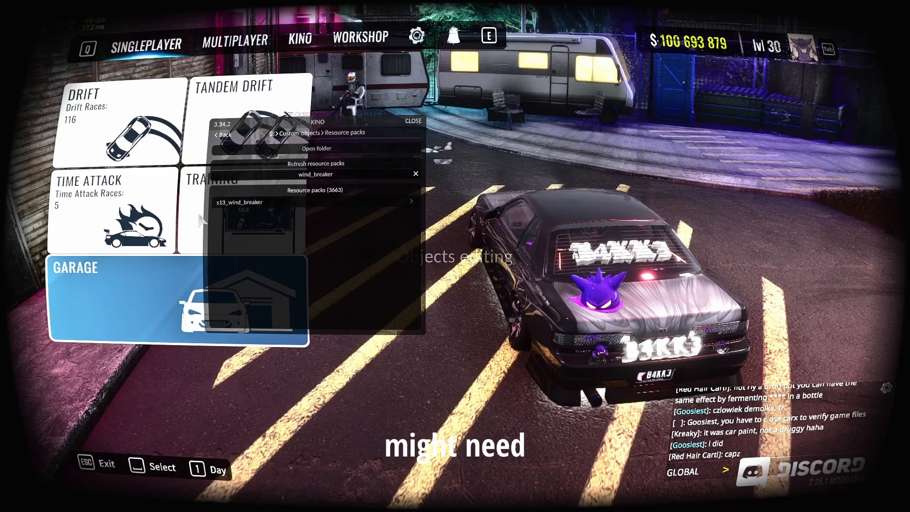
pyautogui.click(243, 207)
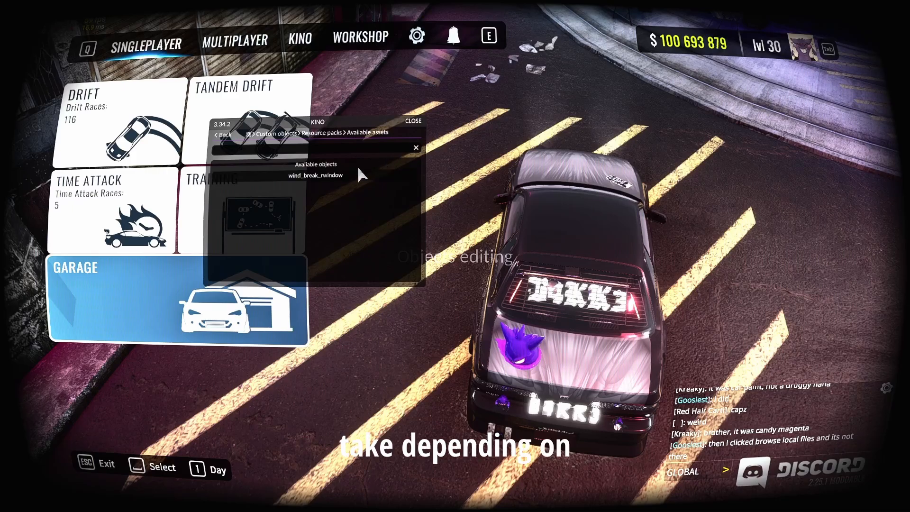
pyautogui.click(322, 176)
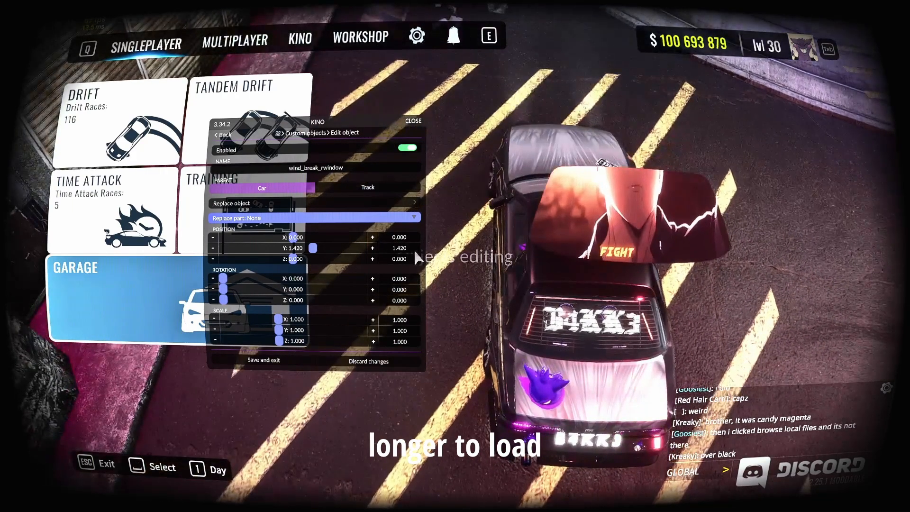
# Set the Y position of the wind_break_rwindow object to 0.
pyautogui.moveTo(407, 248); pyautogui.dragTo(367, 257)
pyautogui.write('0')
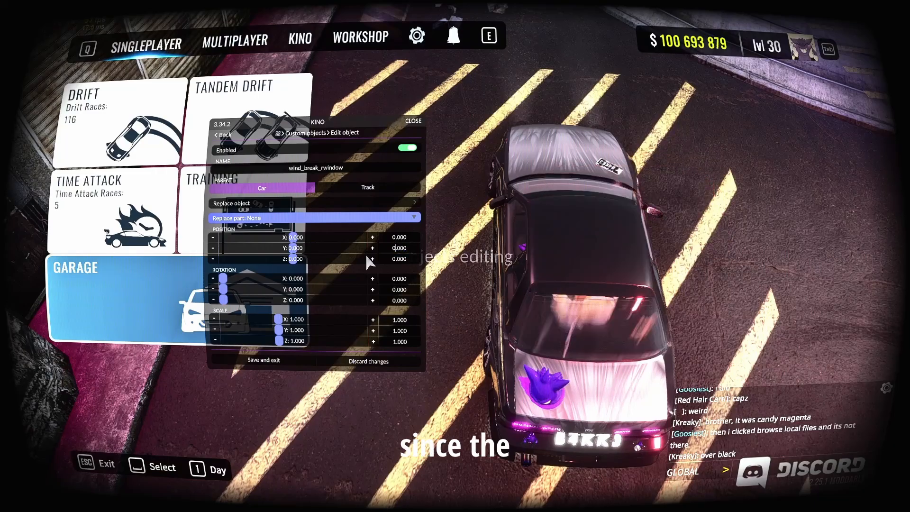
pyautogui.scroll(5, 633, 316)
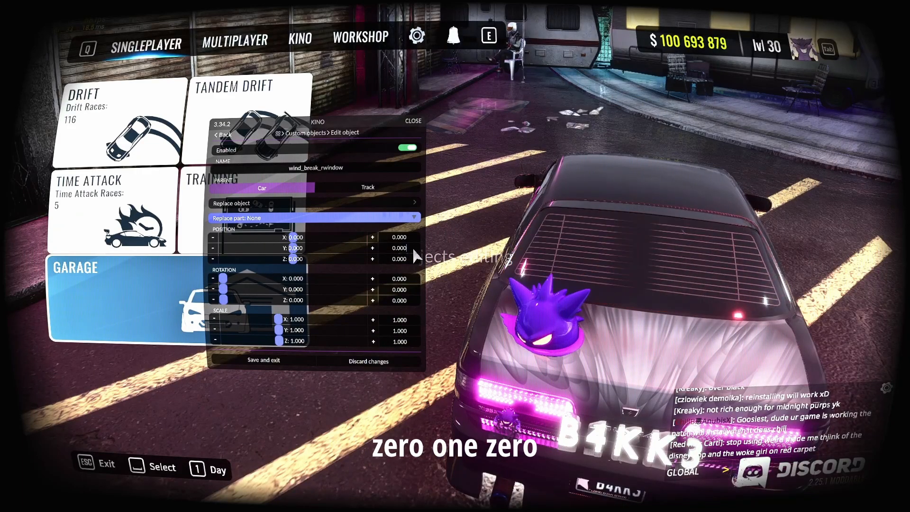
# Fine-tune the rear window object's Y position to 0.001 and save the object.
pyautogui.press('BackSpace')
pyautogui.write('1')
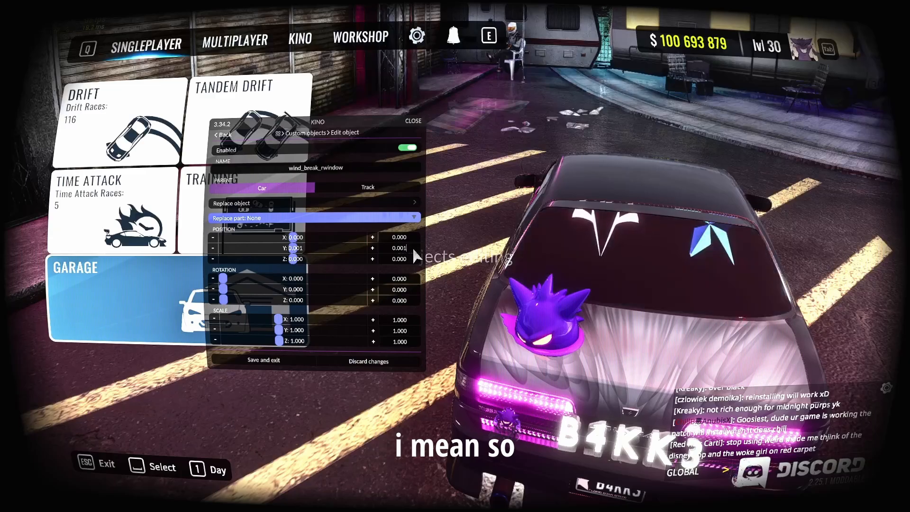
pyautogui.moveTo(666, 250); pyautogui.dragTo(685, 310)
pyautogui.click(264, 360)
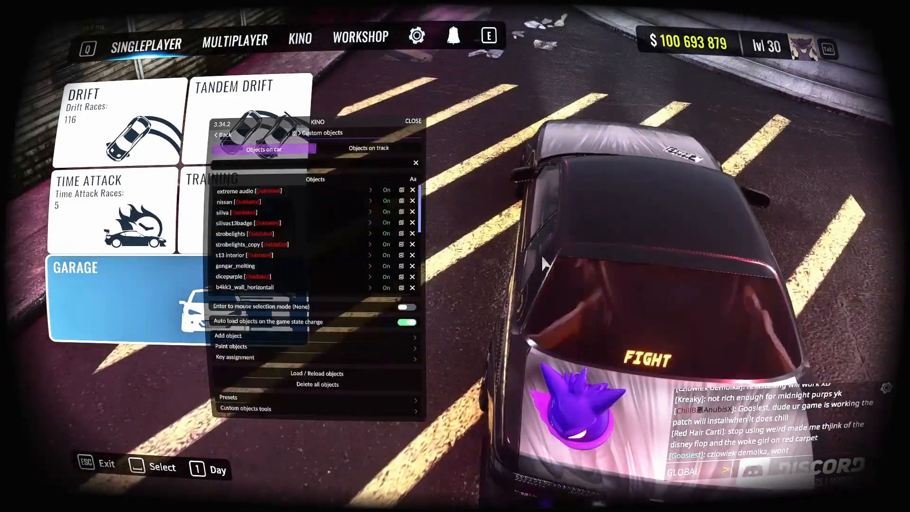
# Examine the video rear window on the car from several angles and close the Kino overlay.
pyautogui.moveTo(635, 303); pyautogui.dragTo(711, 315)
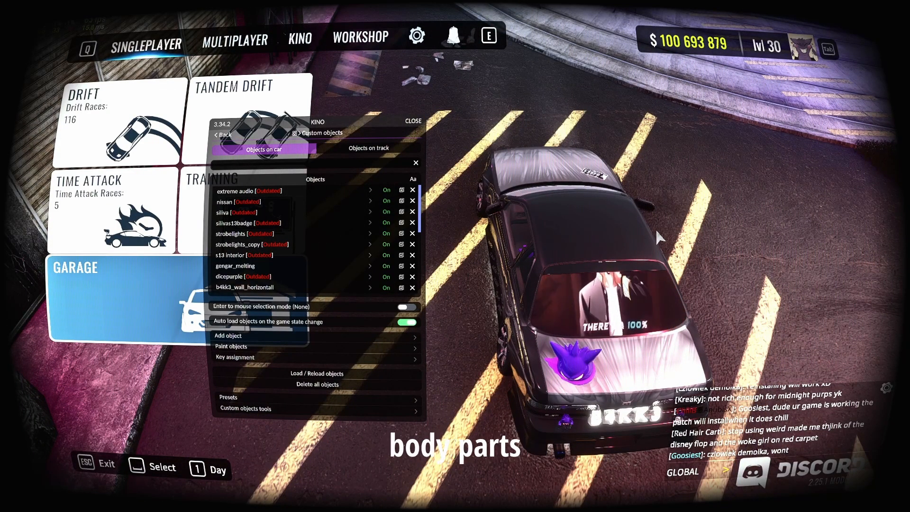
pyautogui.moveTo(618, 209); pyautogui.dragTo(630, 265)
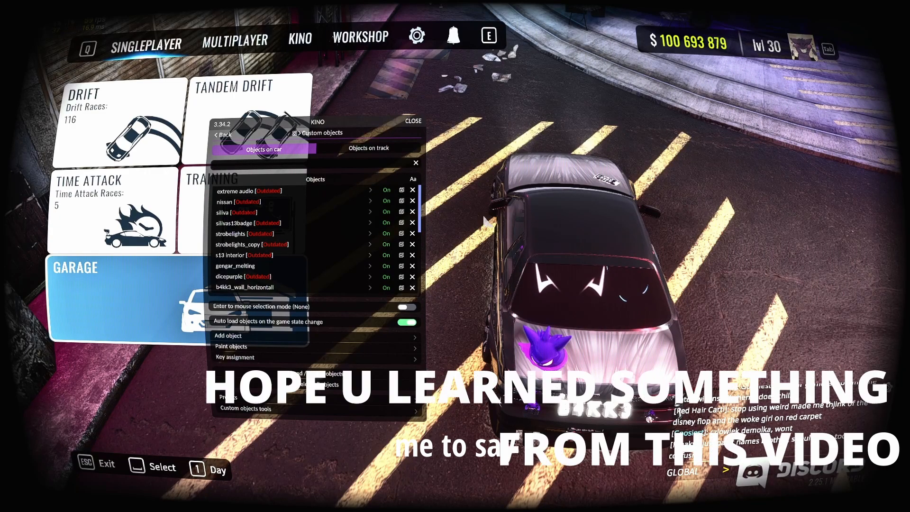
pyautogui.click(415, 122)
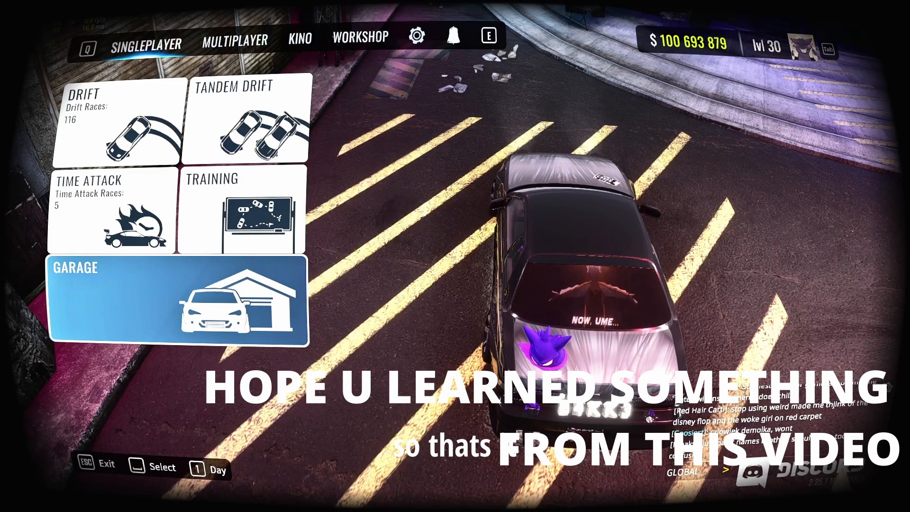